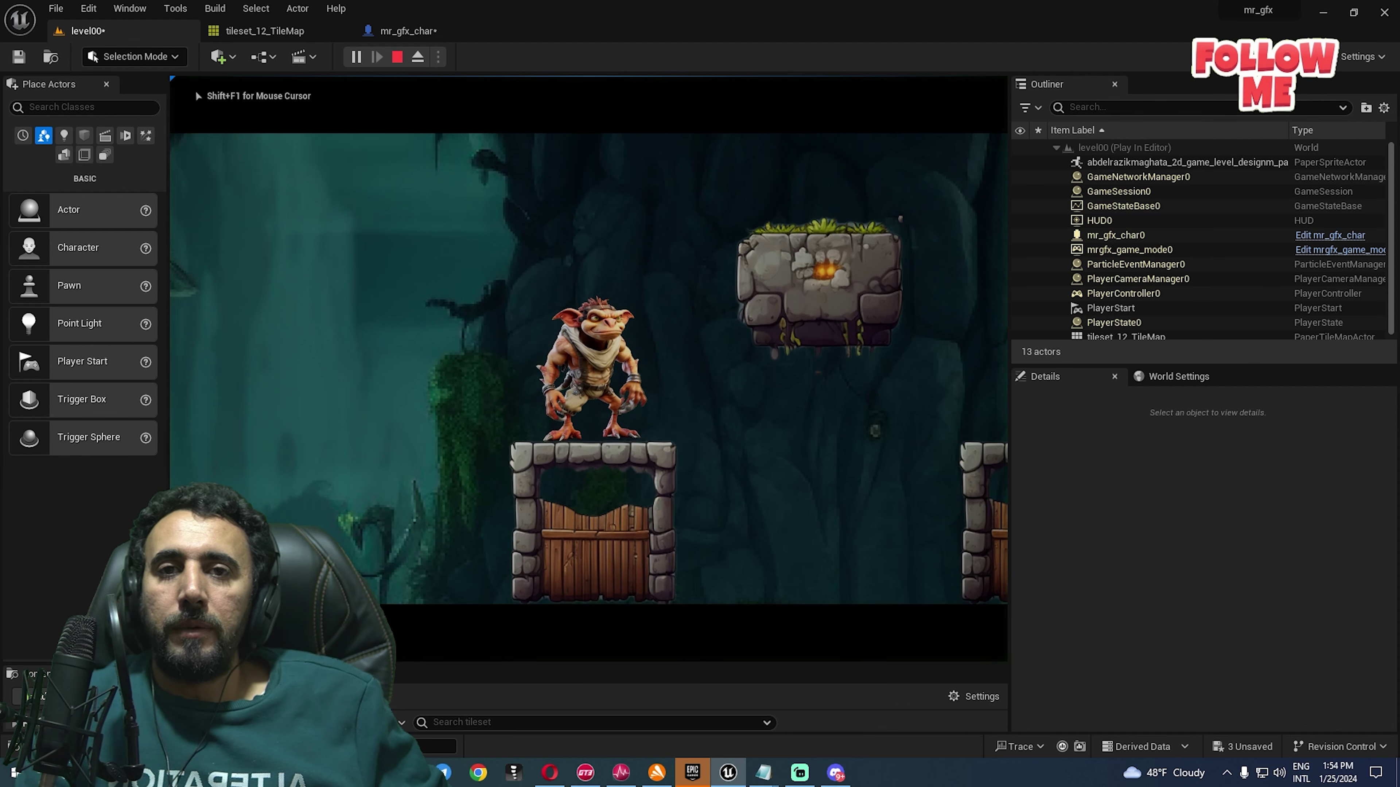
- Play-test level00 by jumping the character back and forth between the wooden gate and the floating stone block
key("space")
key("d")
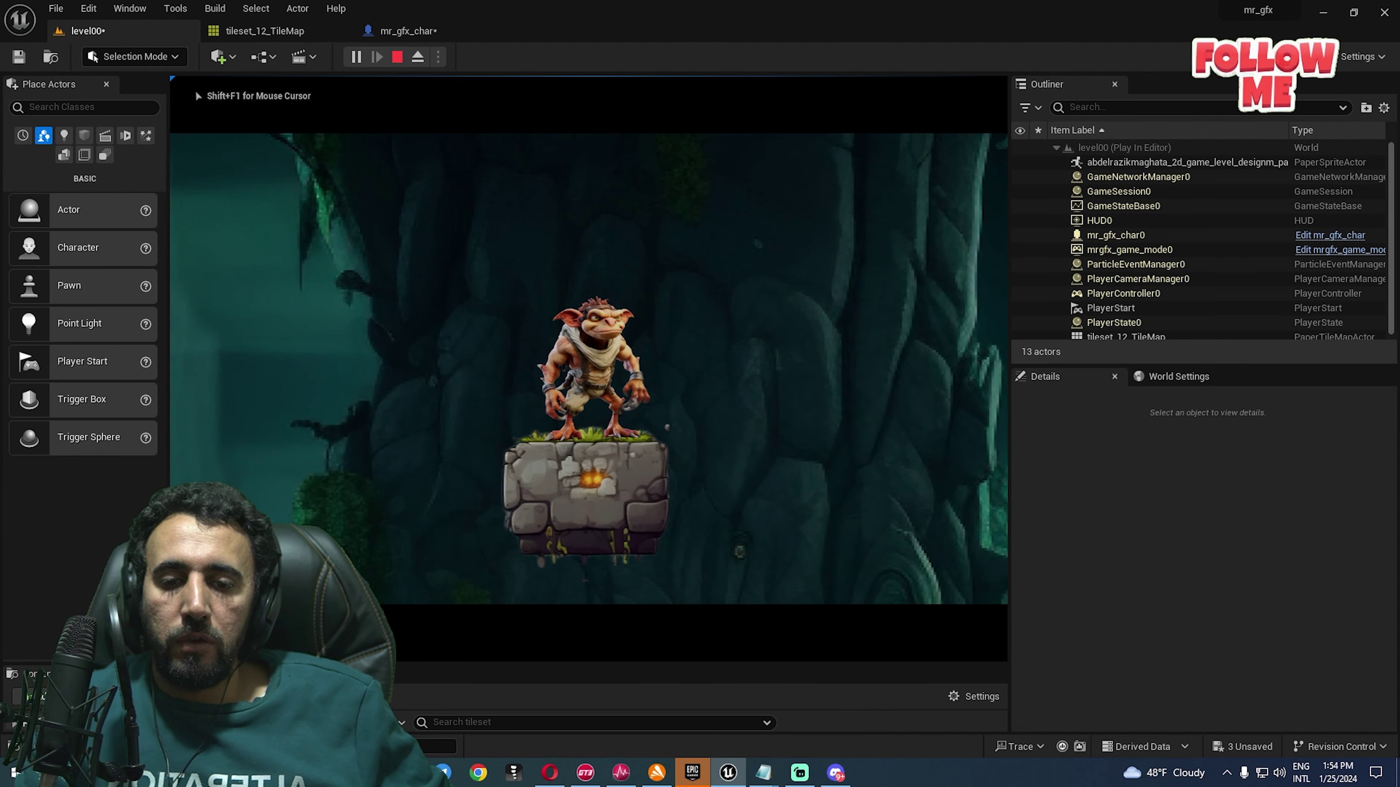
key("space")
key("a")
key("space")
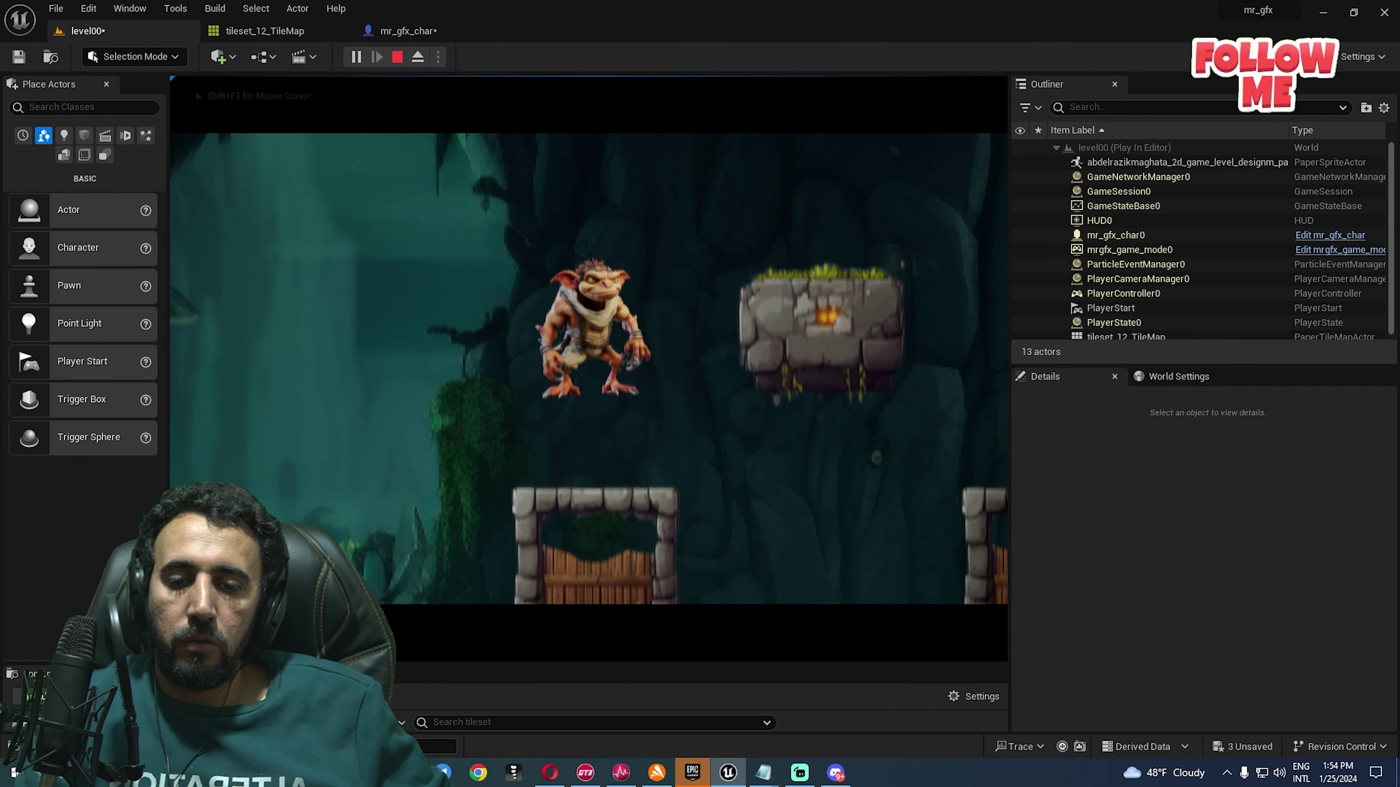
key("d")
key("space")
key("a")
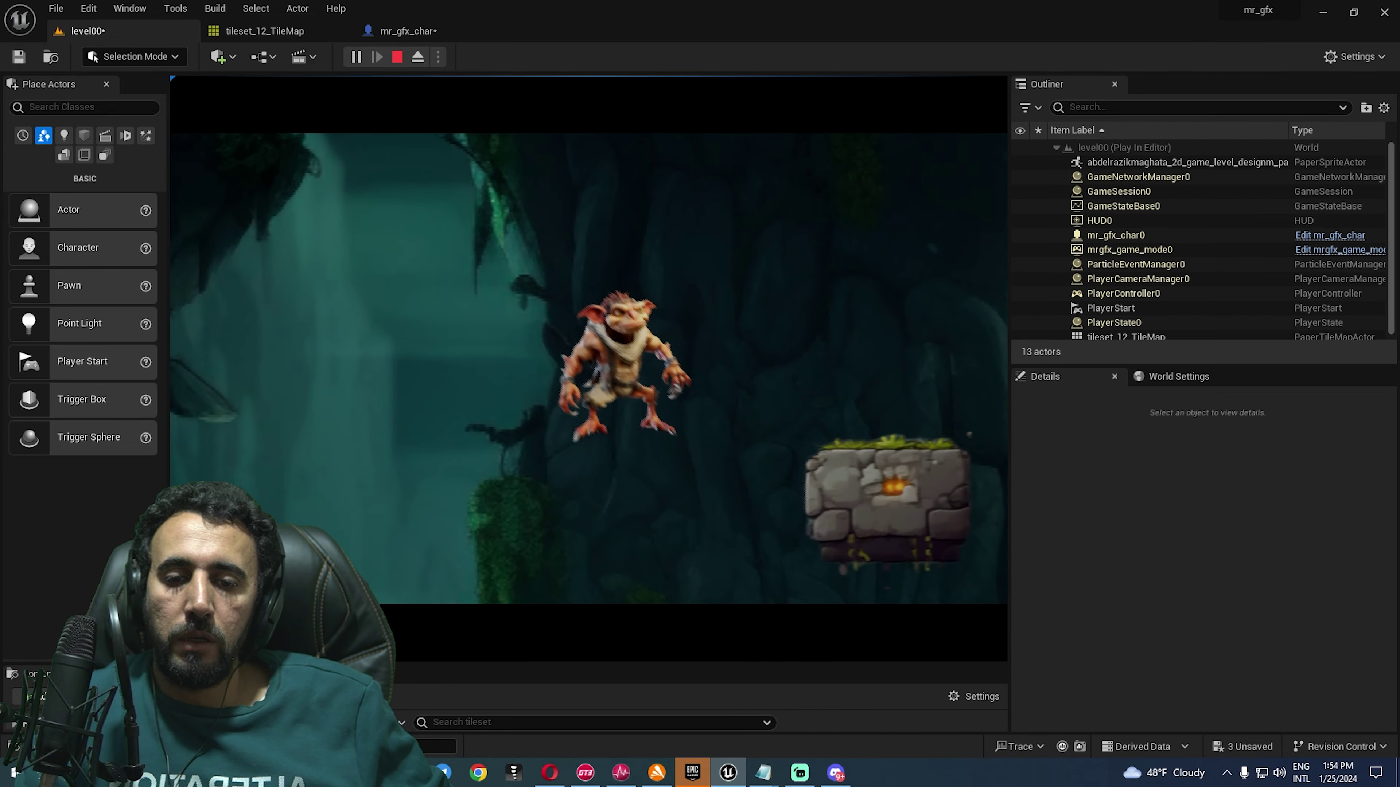
key("space")
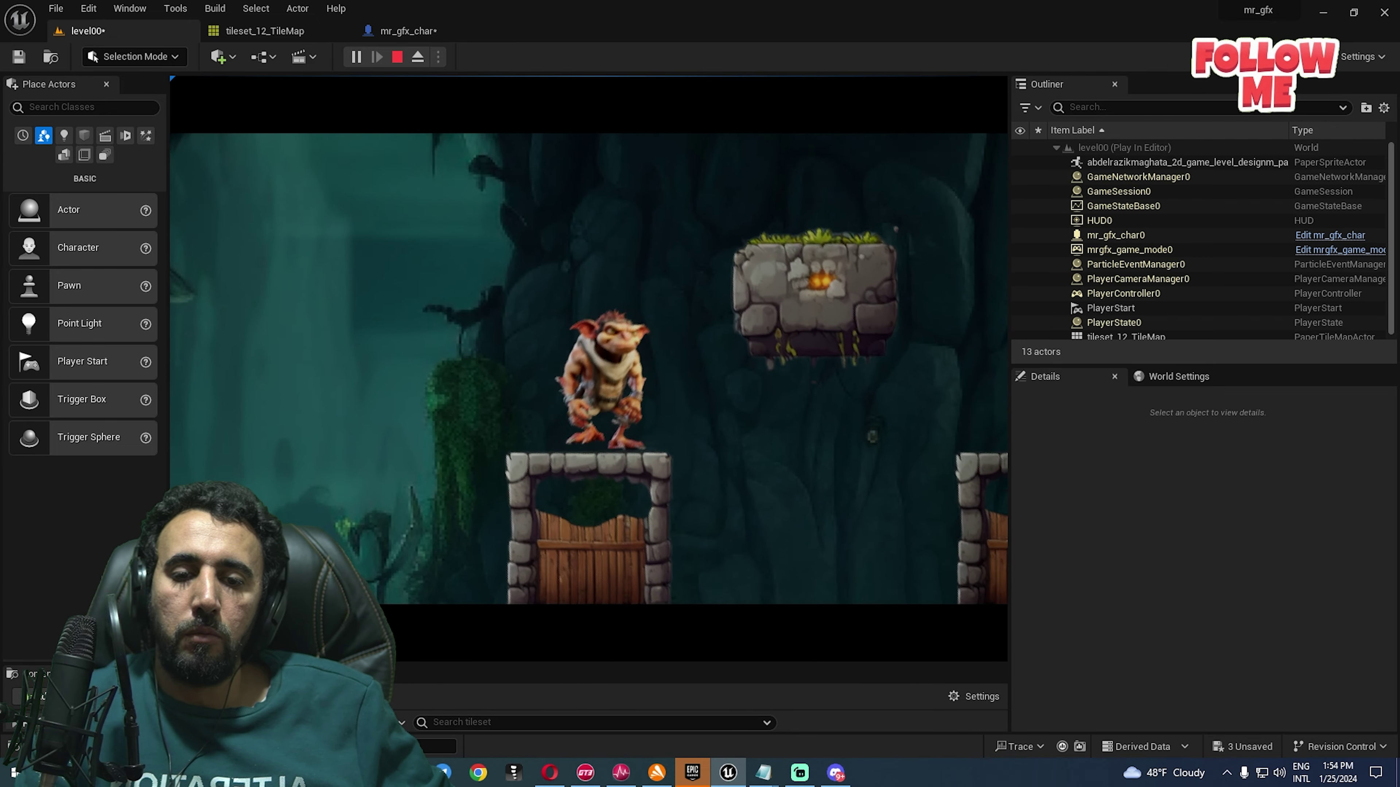
key("d")
key("a")
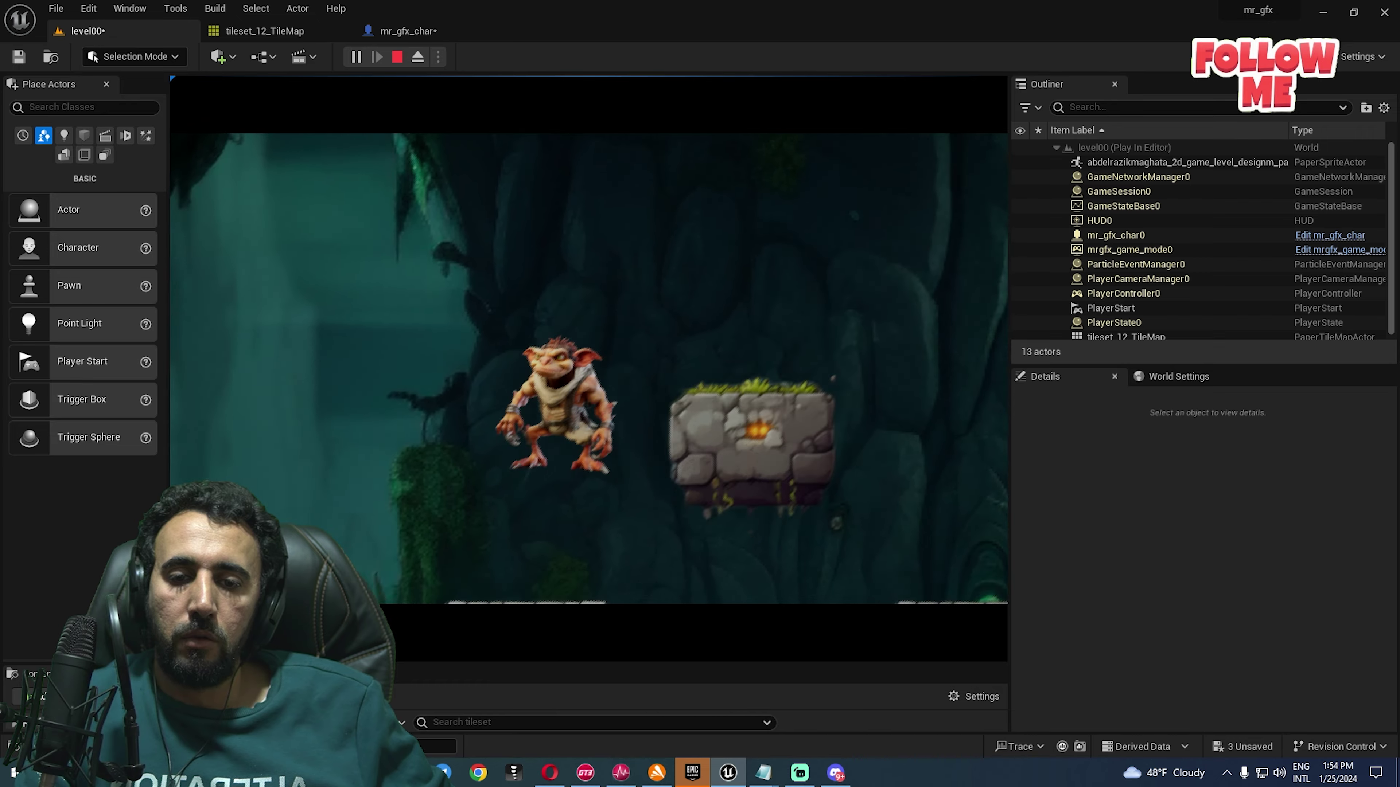
key("space")
key("d")
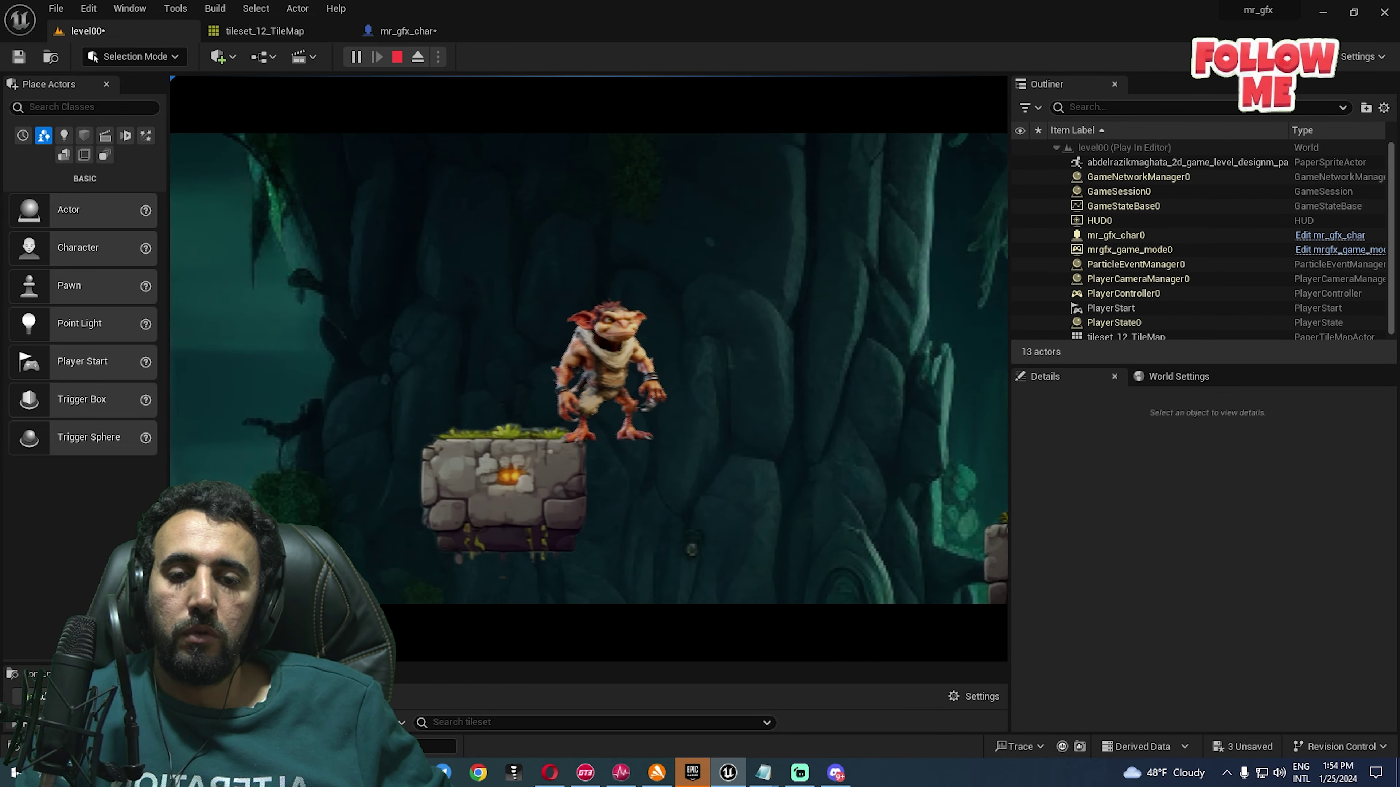
- Test the character's jumps across the remaining stone pillars and platforms further along level00
key("d")
key("space")
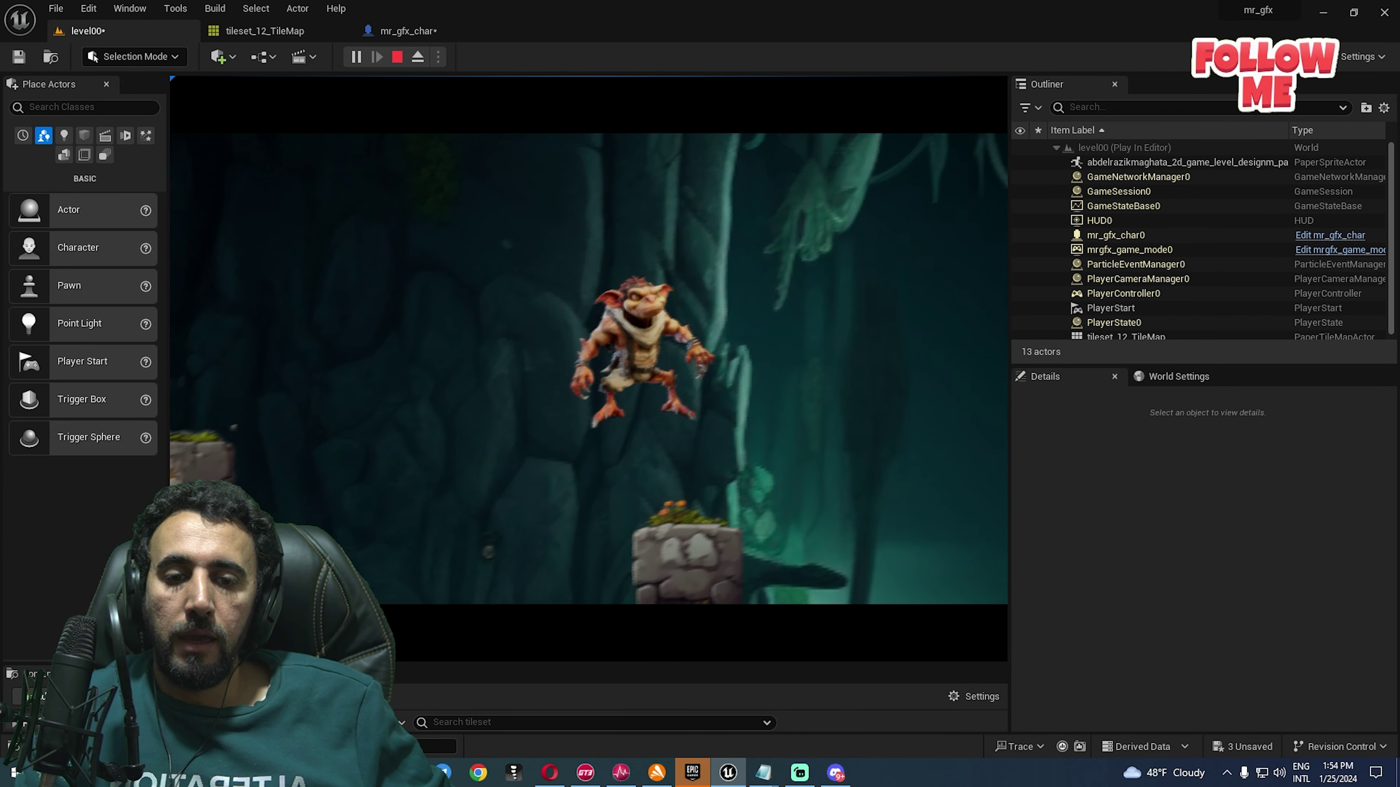
key("space")
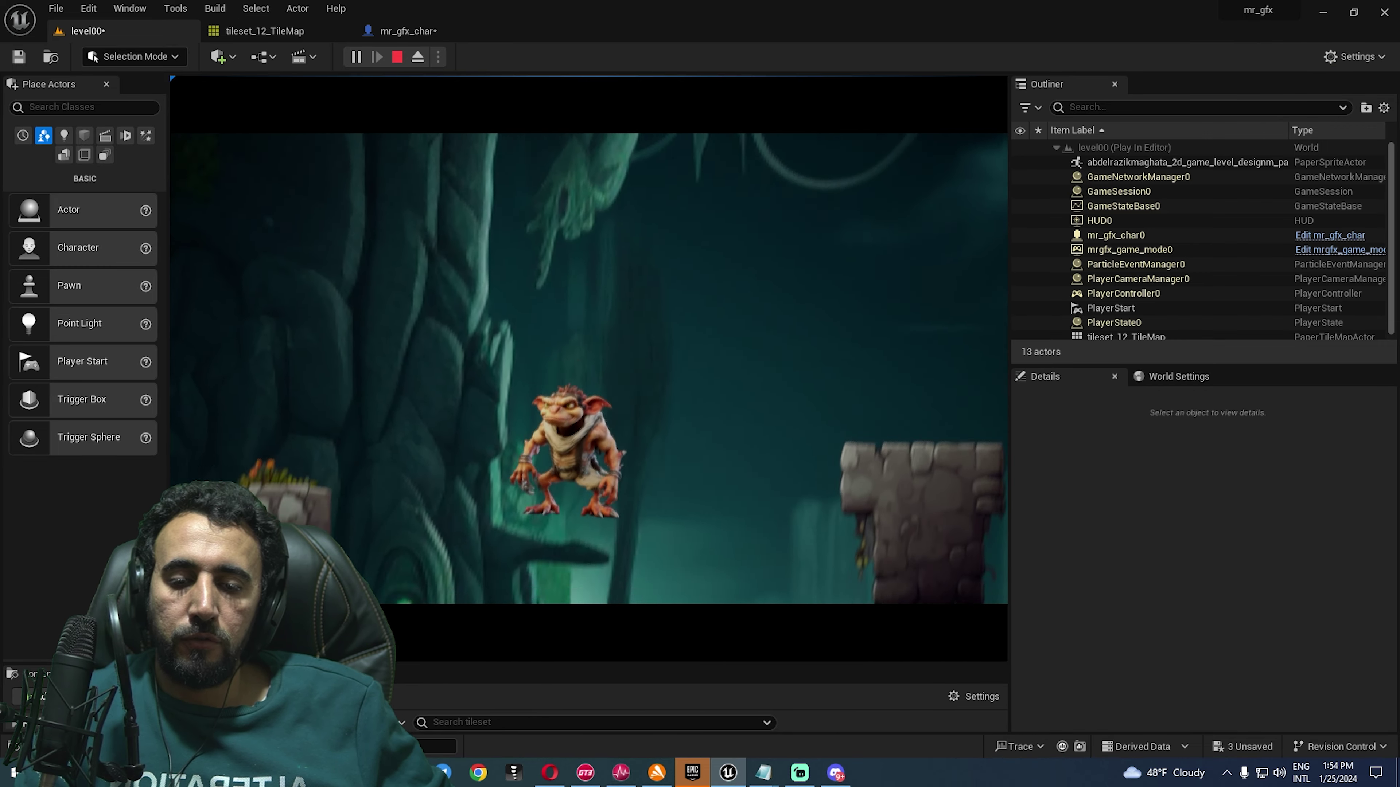
key("space")
key("d")
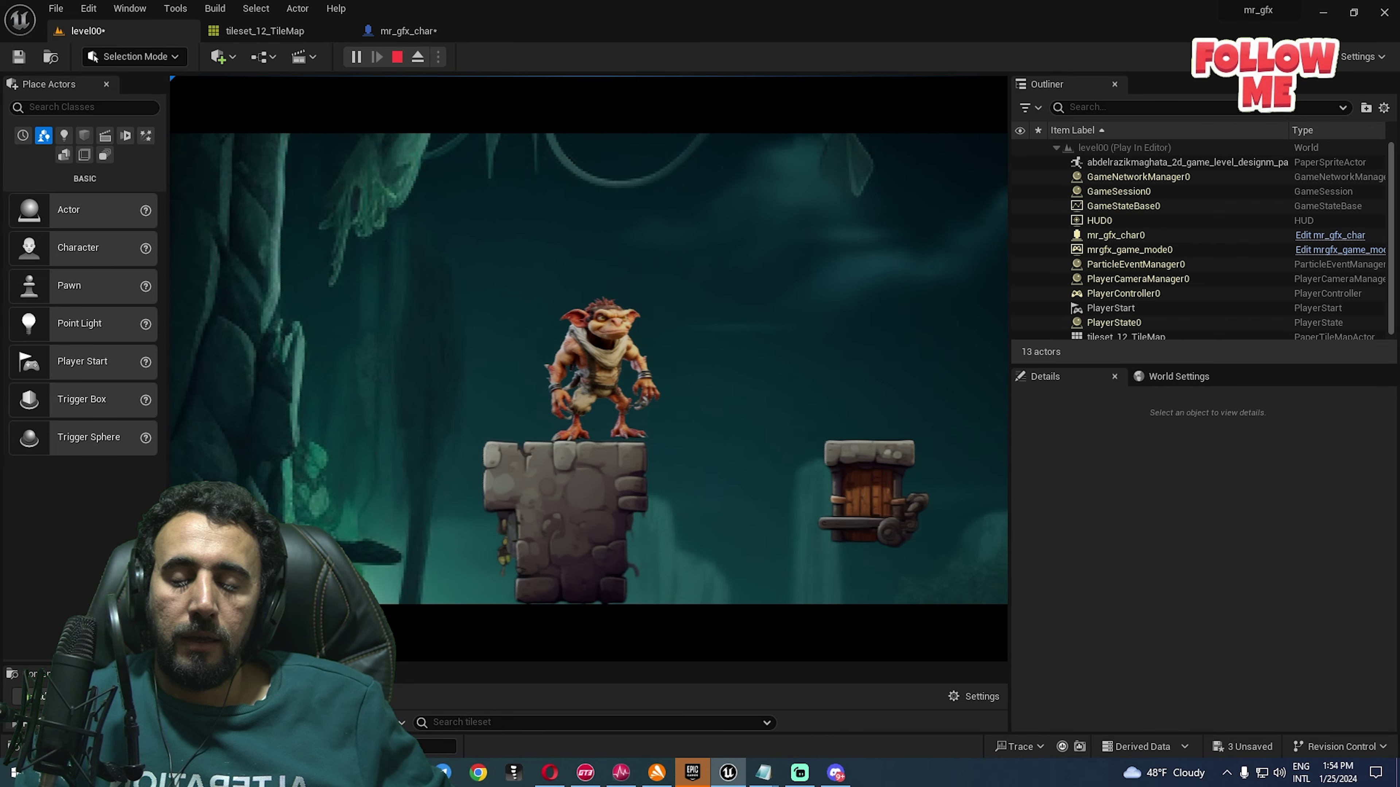
key("space")
key("space")
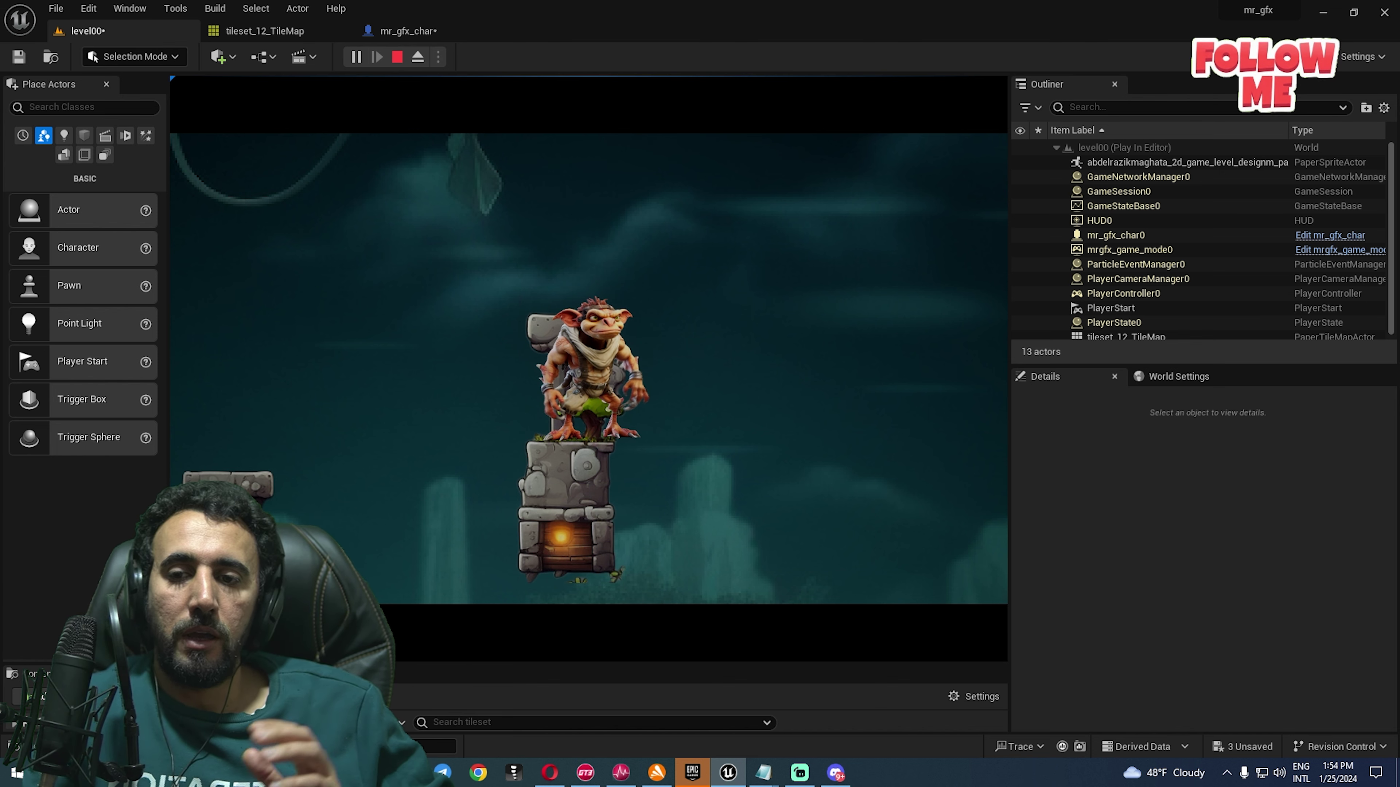
key("space")
key("a")
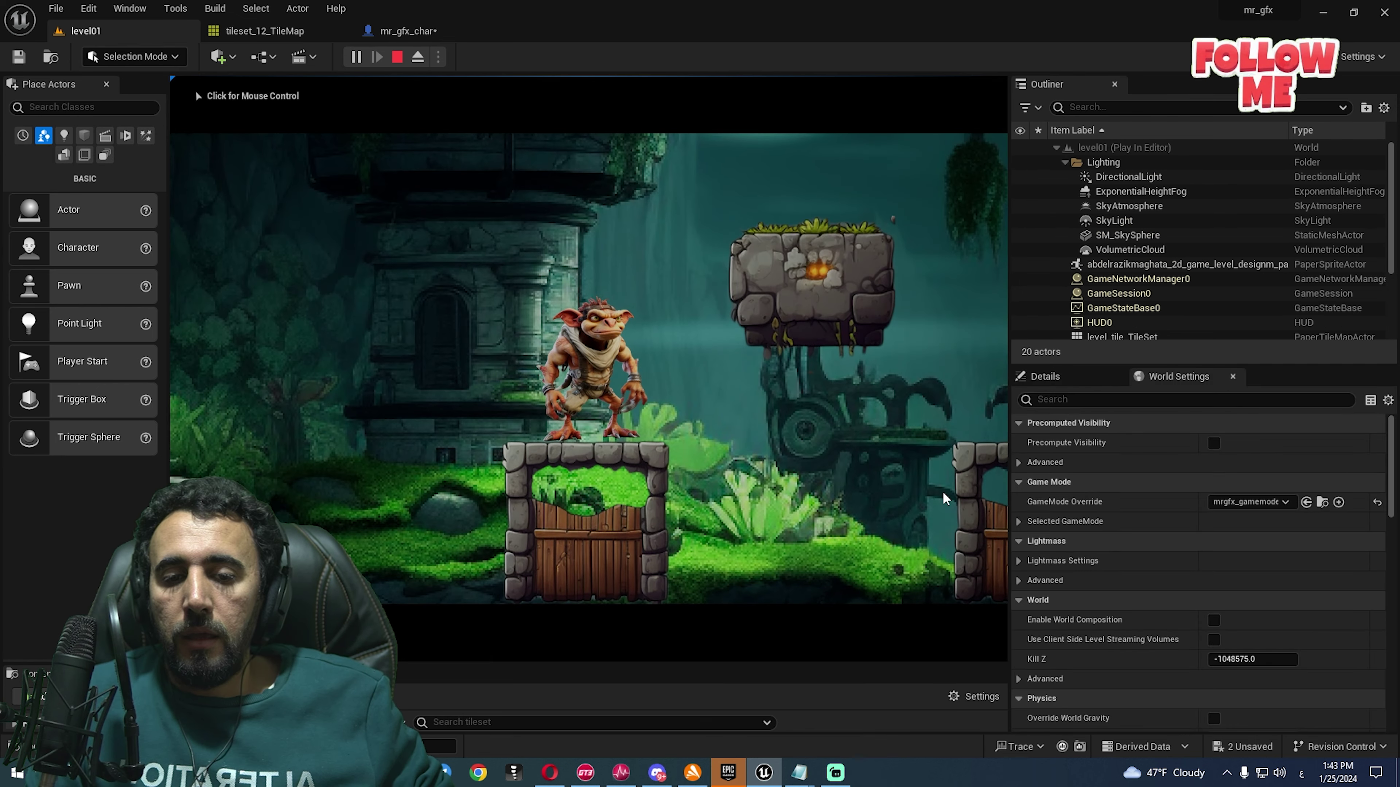
- Play-test level01 by jumping the character onto the floating stone block and back, and end the play session
key("space")
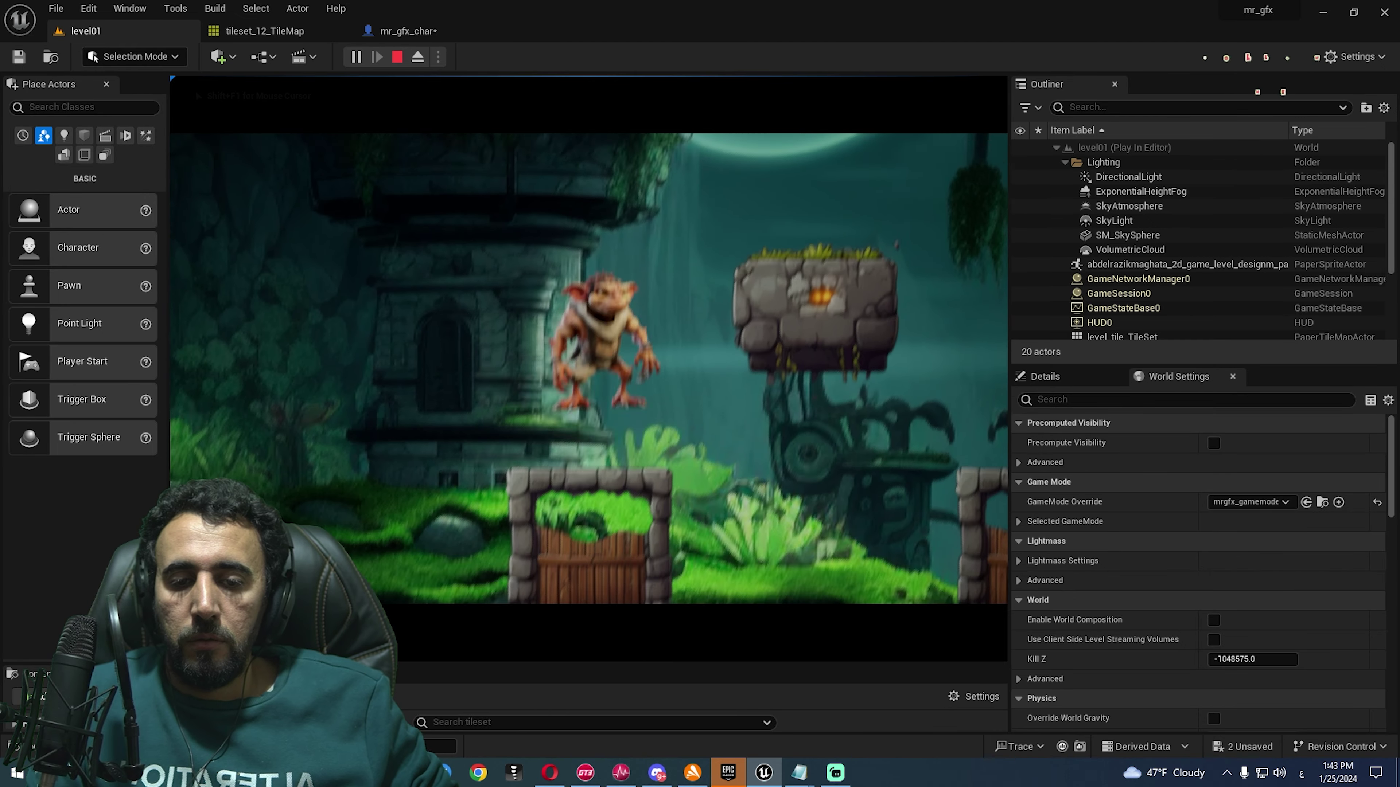
key("d")
key("space")
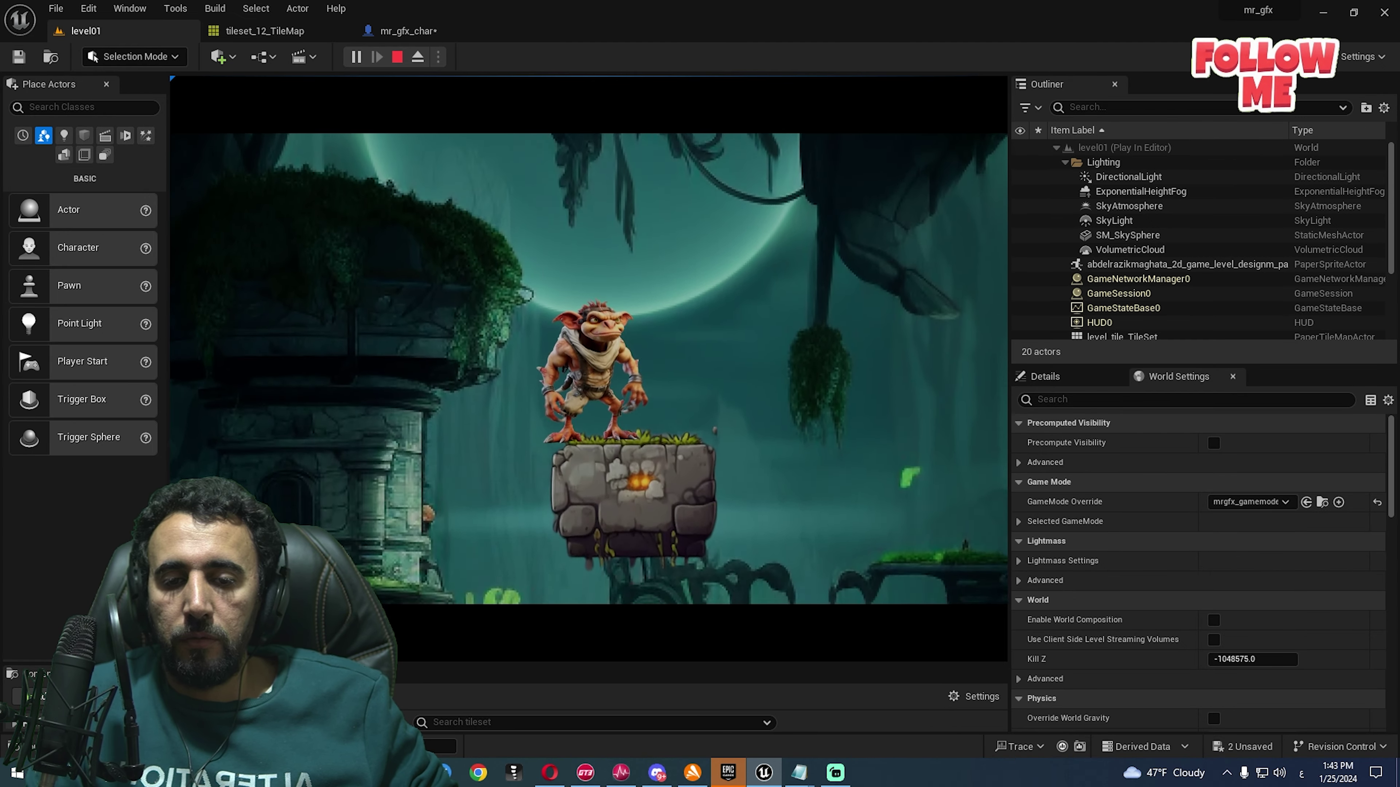
key("space")
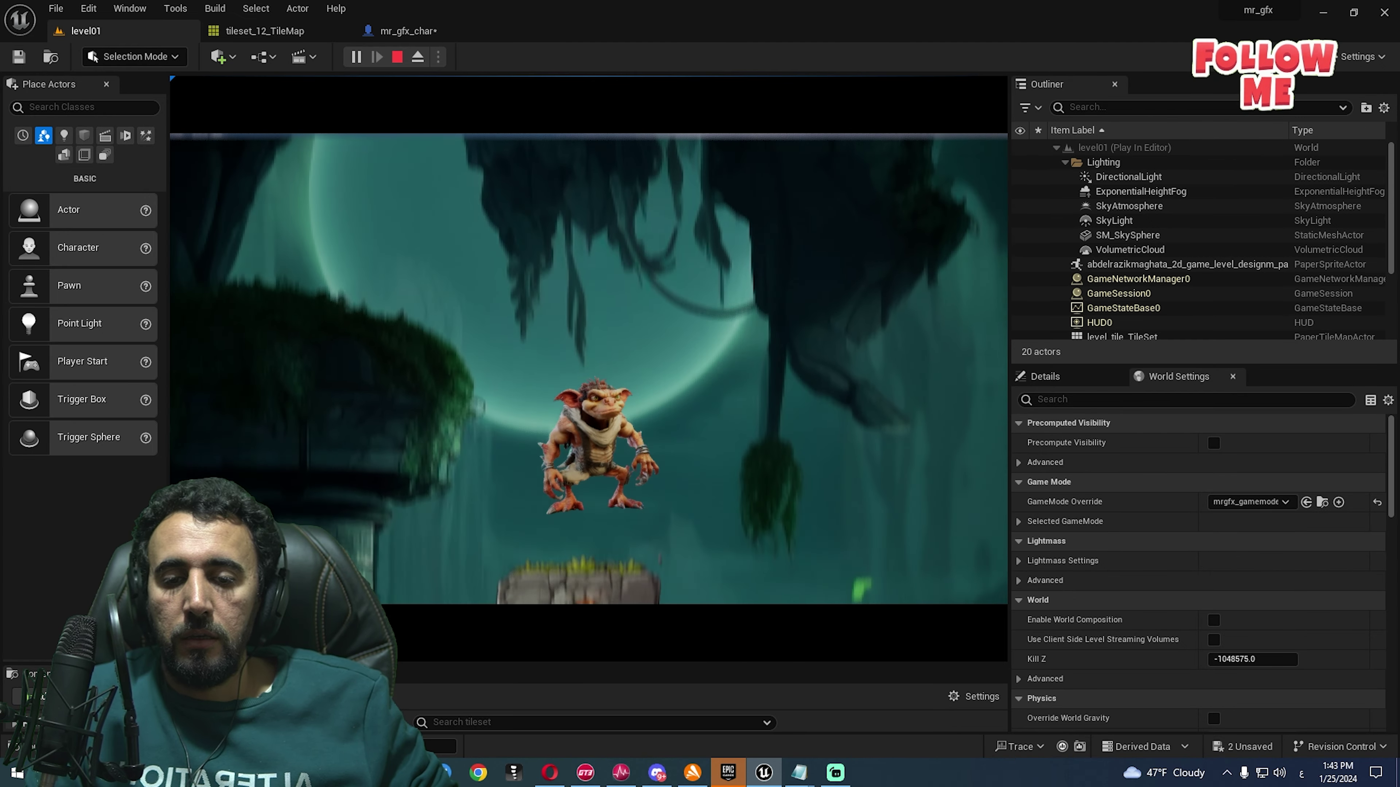
key("a")
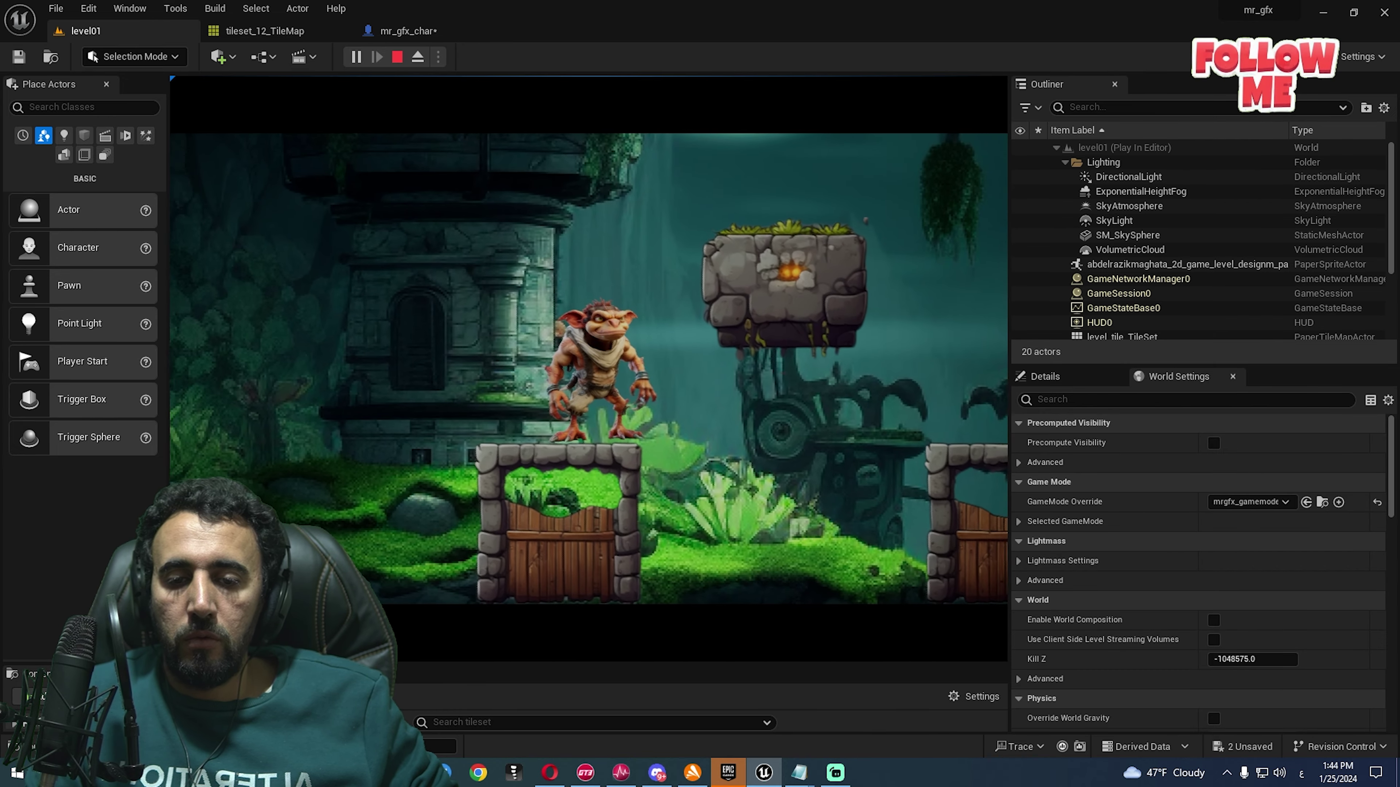
key("d")
key("Escape")
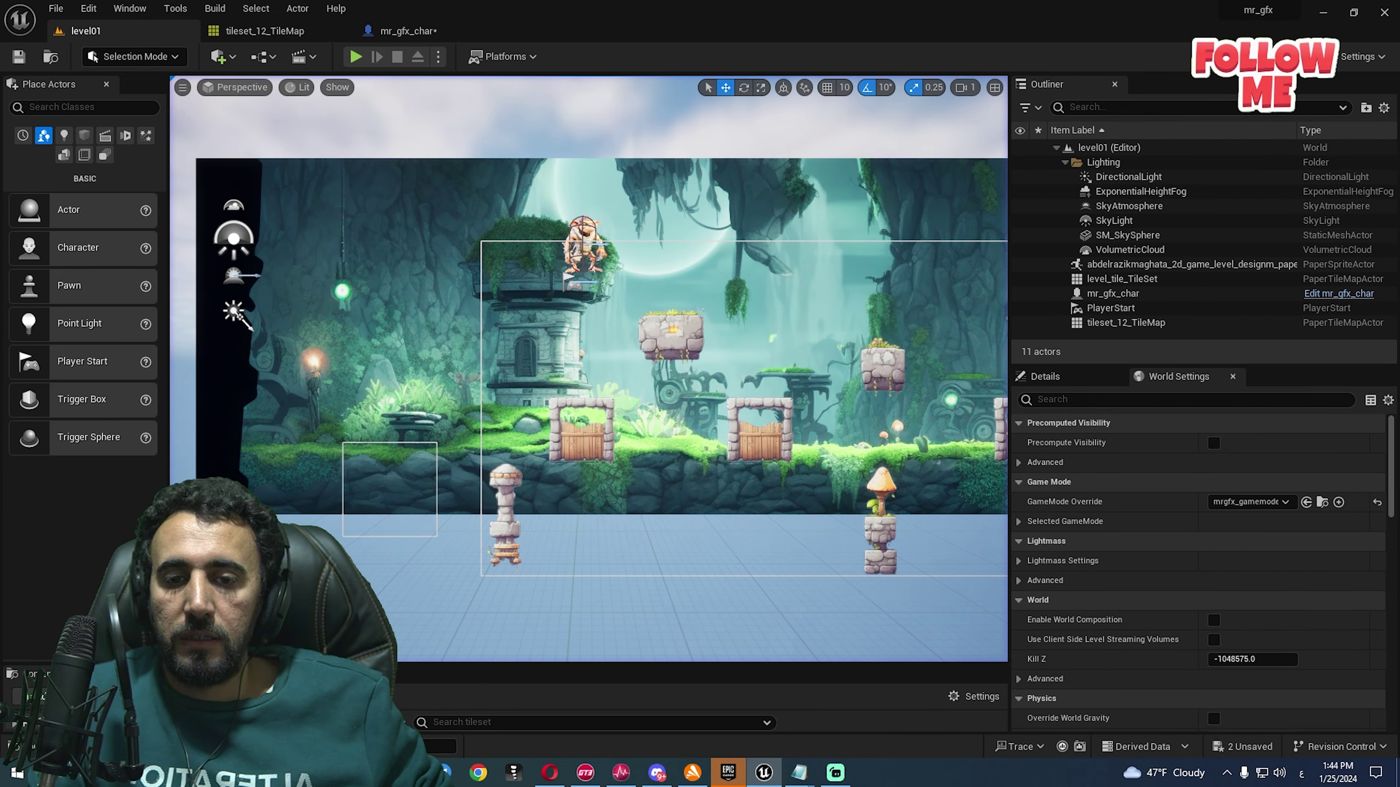
- Open the mr_gfx_char blueprint from the bluprint content folder and show its Viewport
left_click(384, 533)
key("ctrl+space")
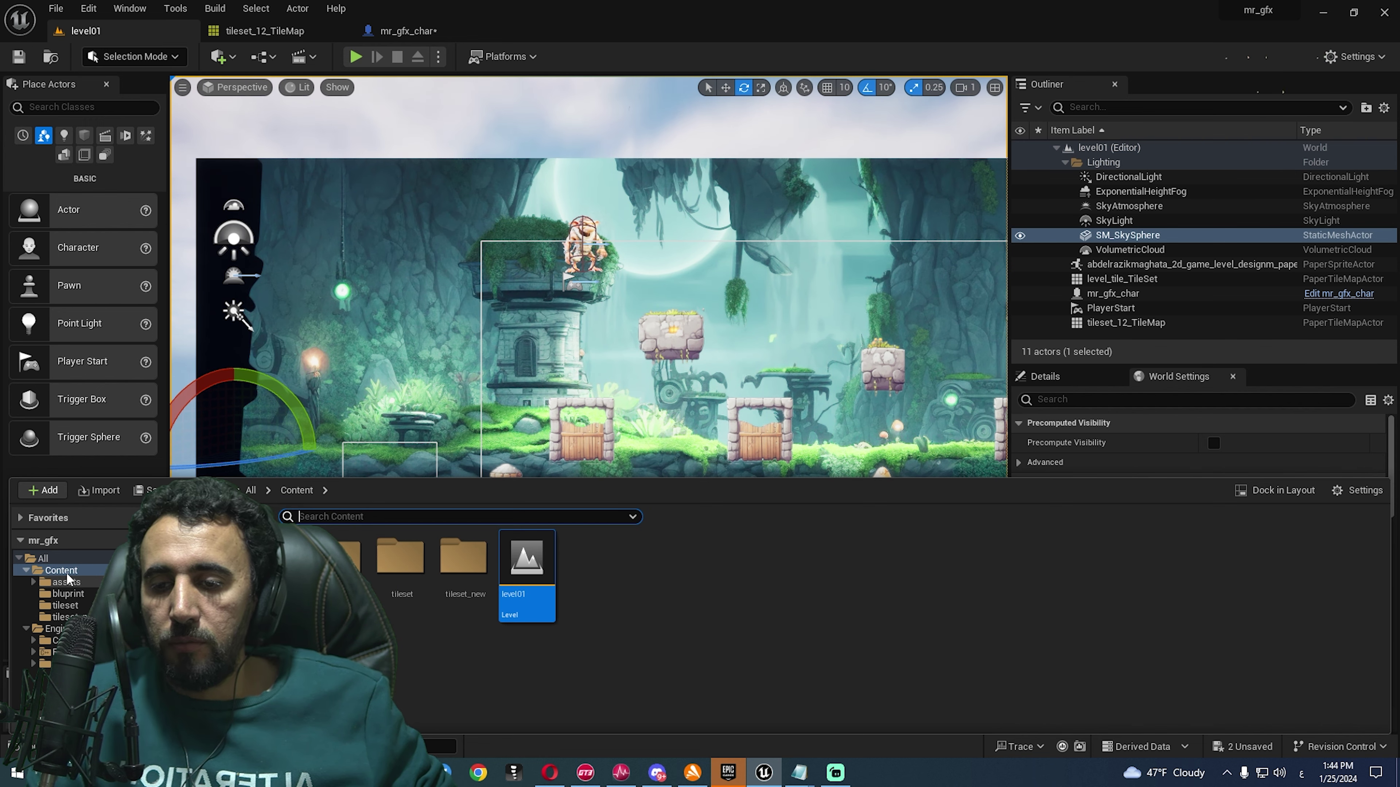
left_click(68, 594)
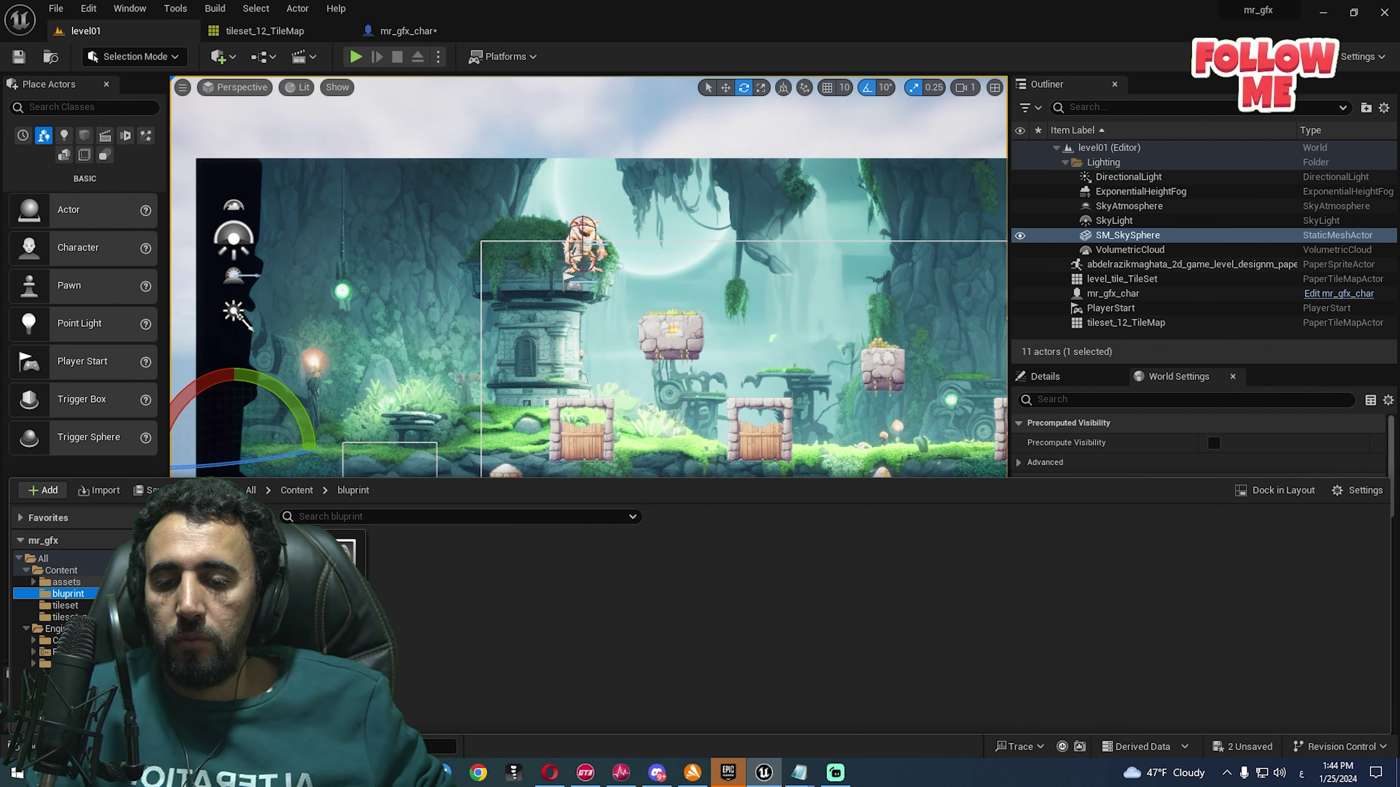
double_click(324, 568)
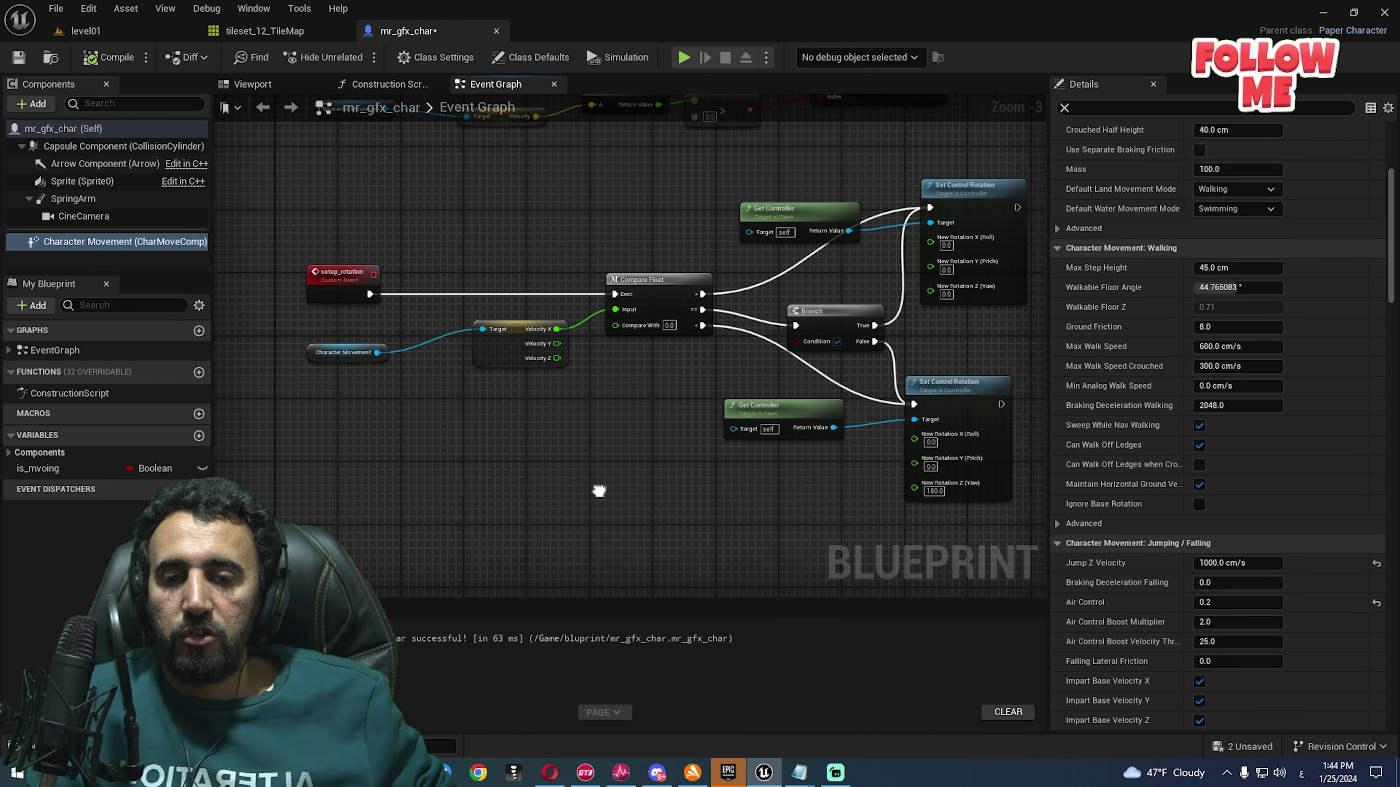
left_click(262, 86)
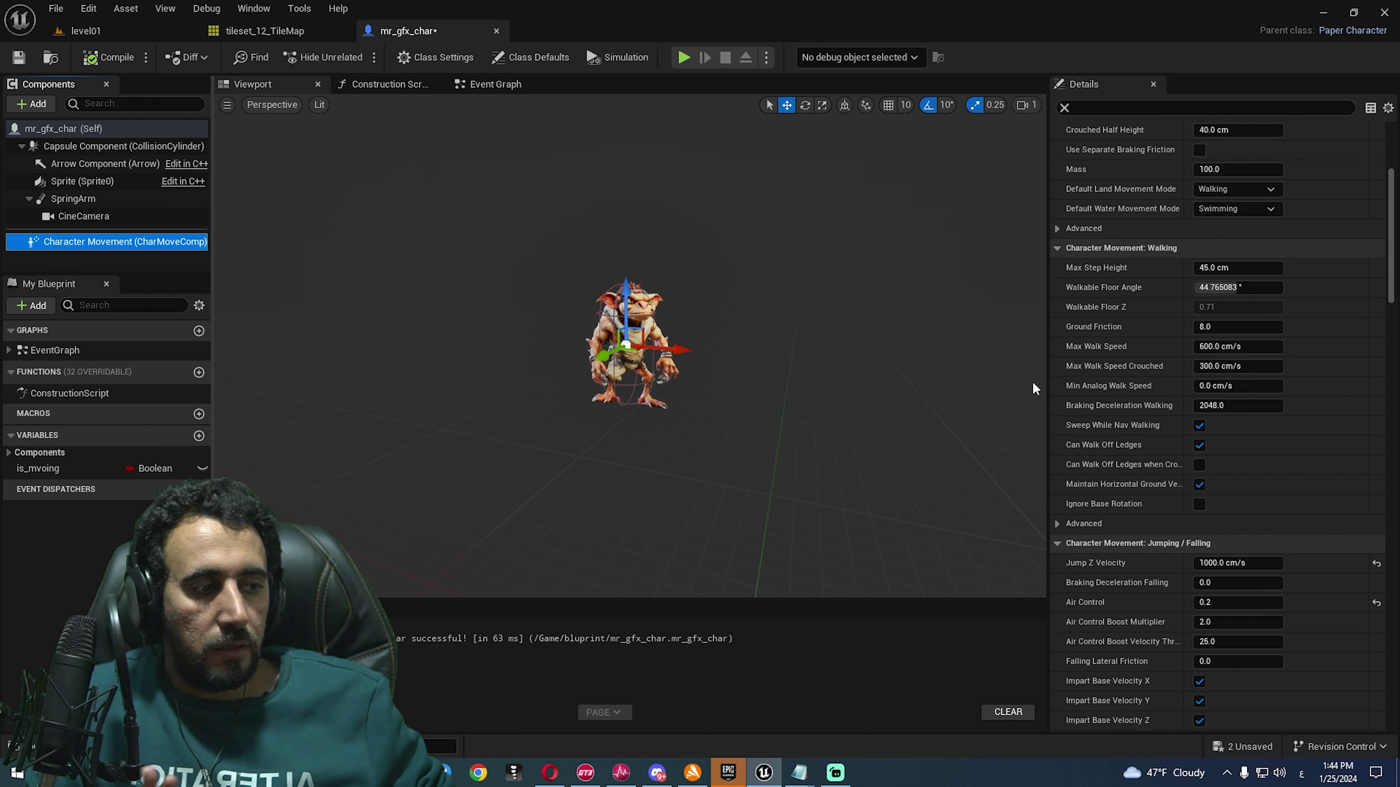
- Filter the Character Movement properties by "gravi" and set Gravity Scale to 2.0
left_click(1193, 106)
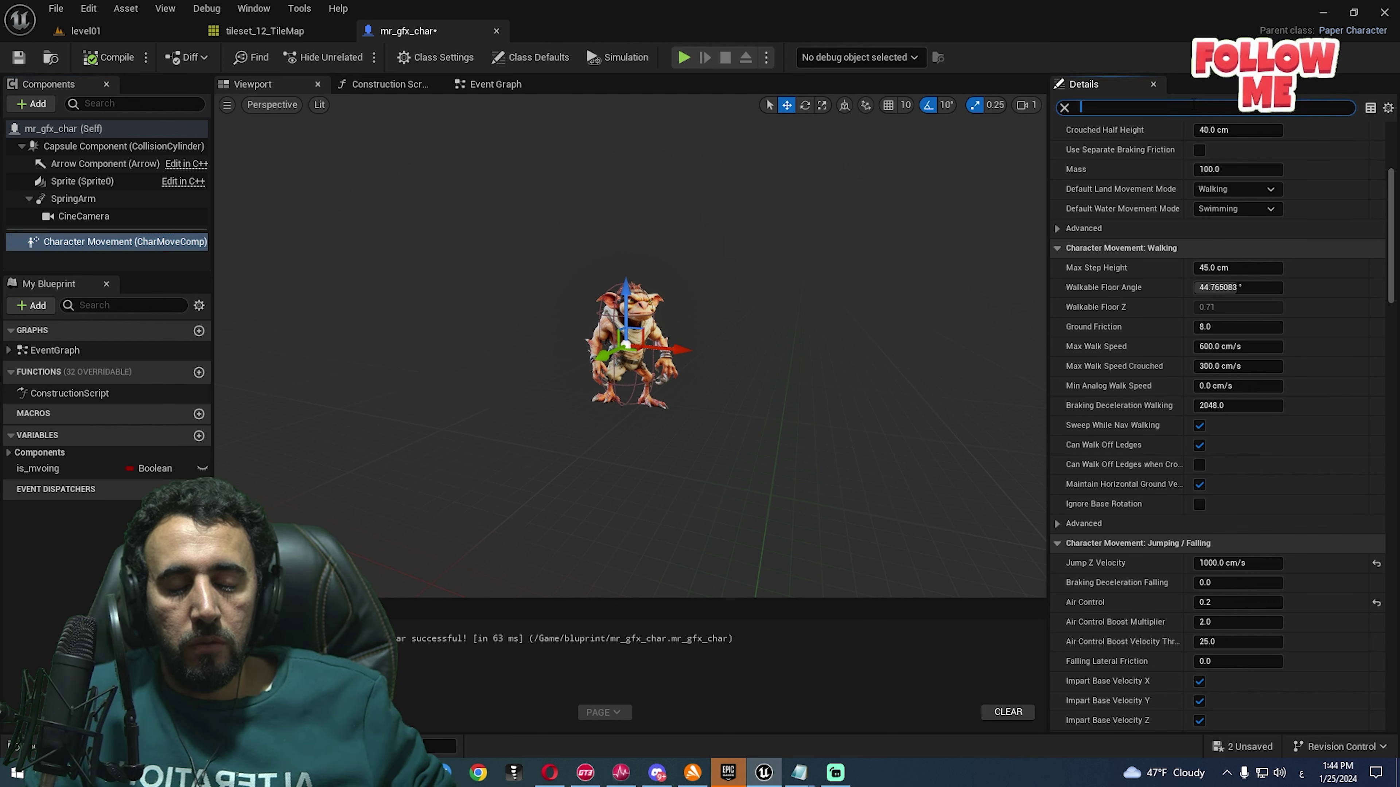
type("لقش")
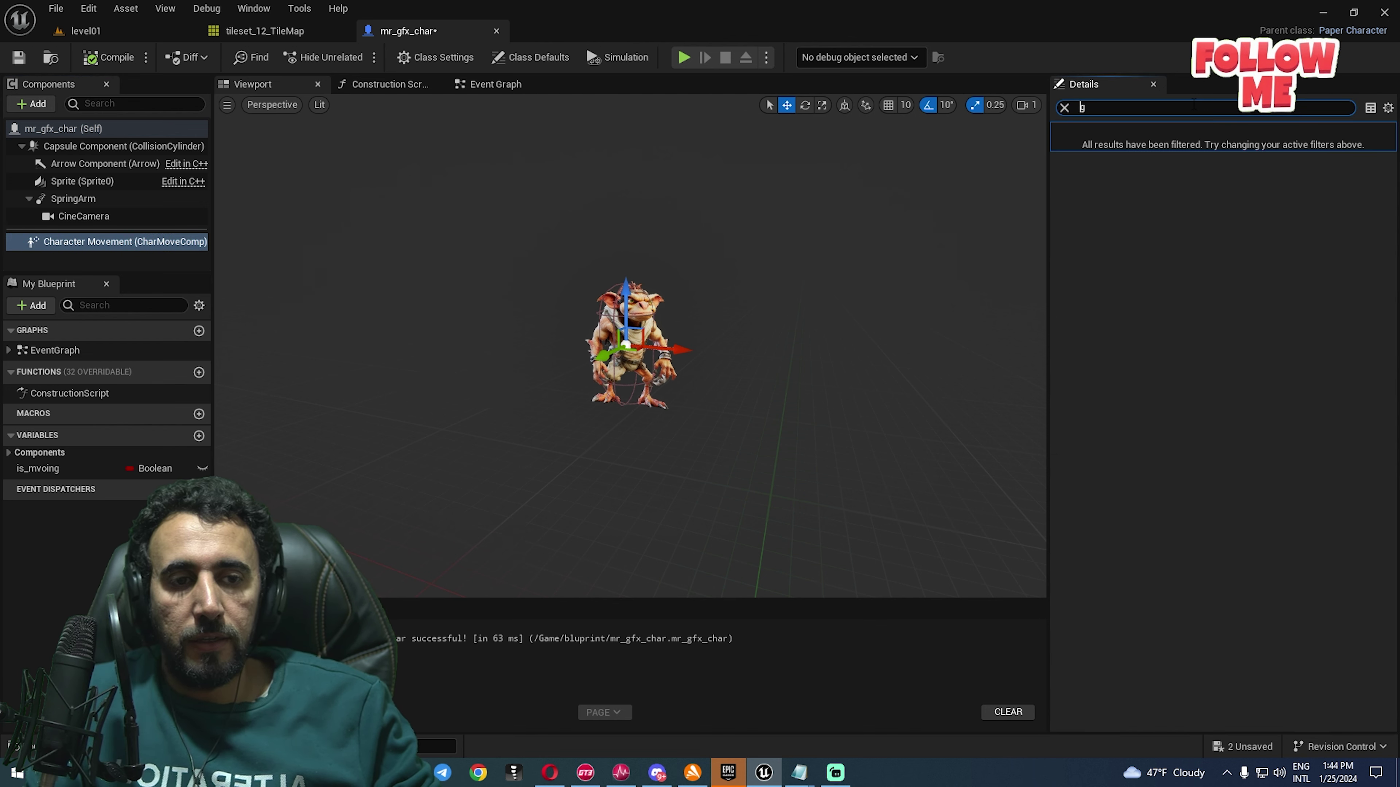
type("ravi")
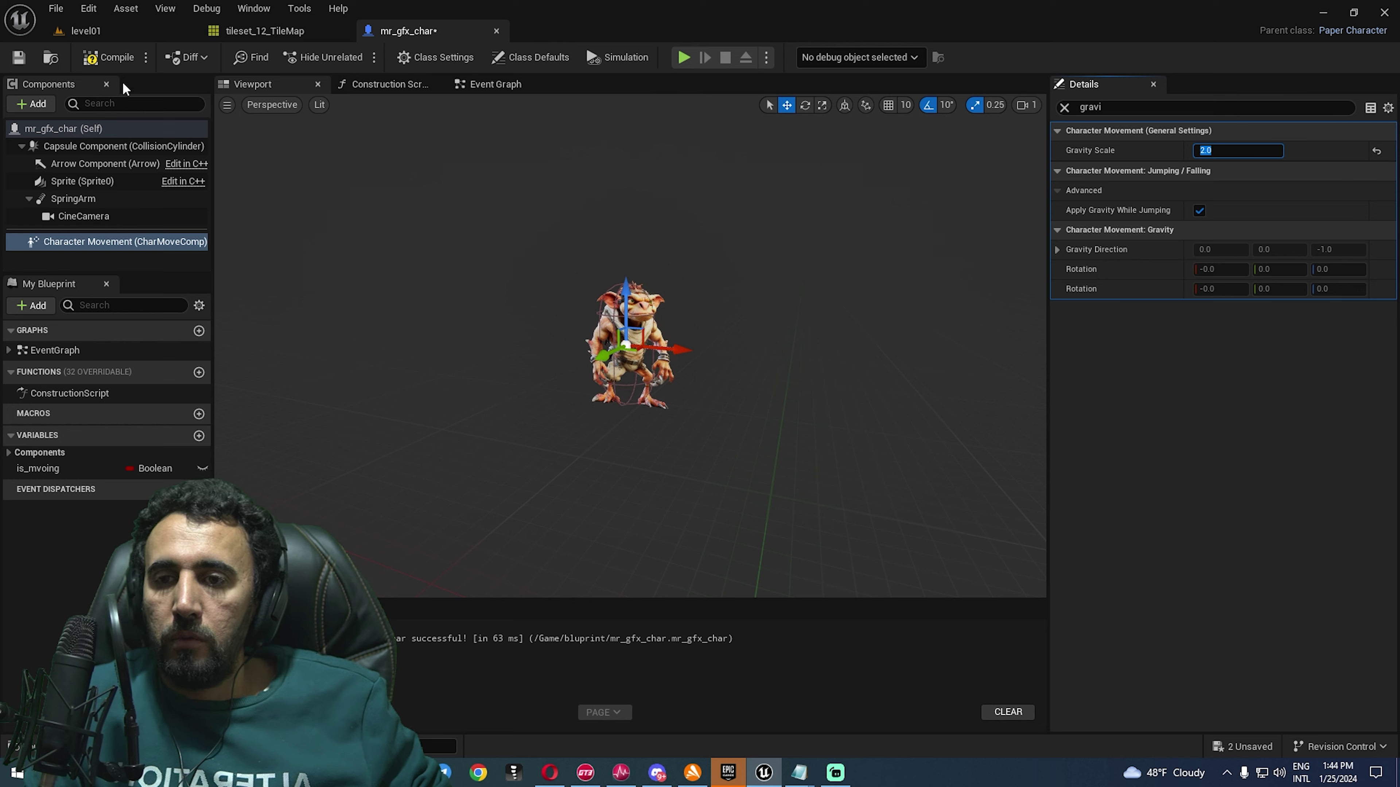
- Return to level01, test the character's jumps and fall with the gravity setting, and stop playing
left_click(97, 33)
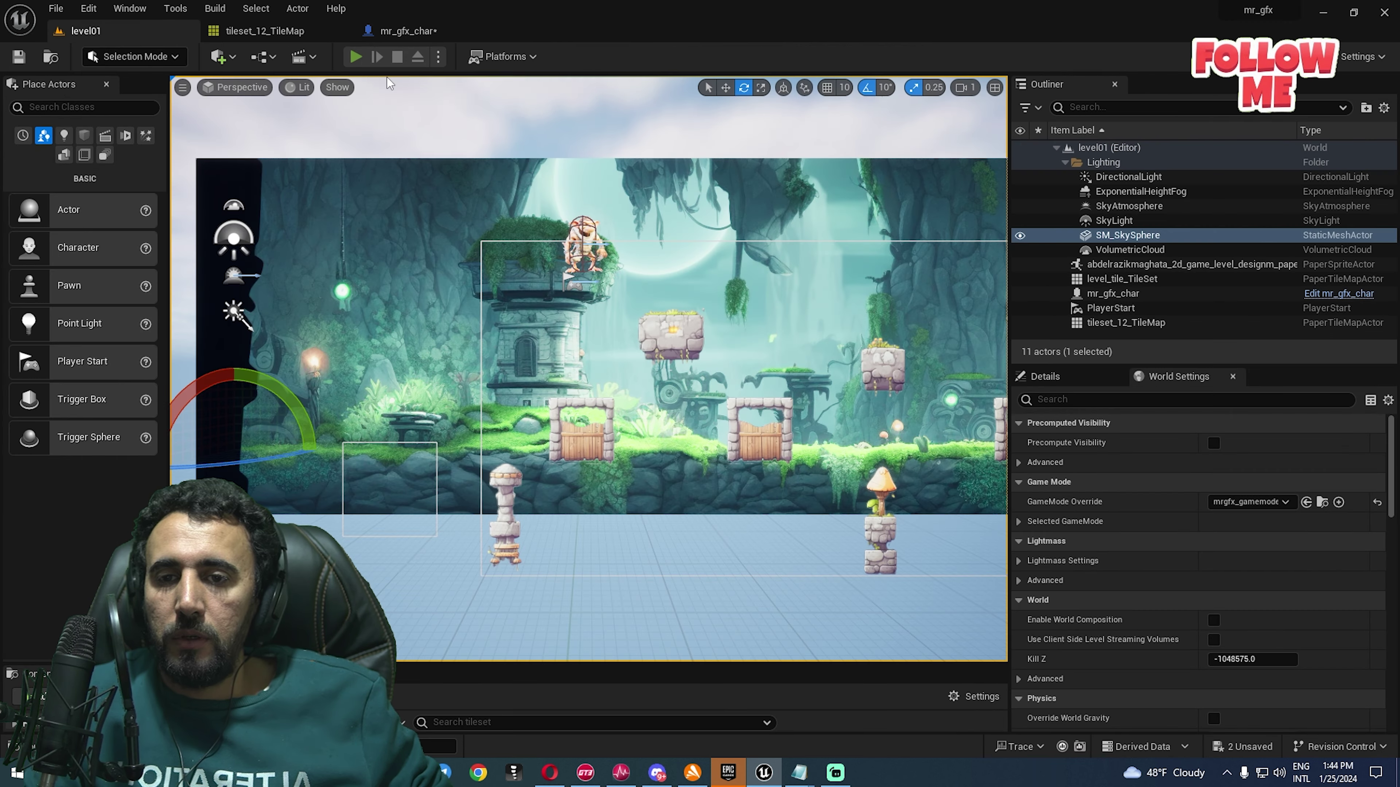
left_click(355, 56)
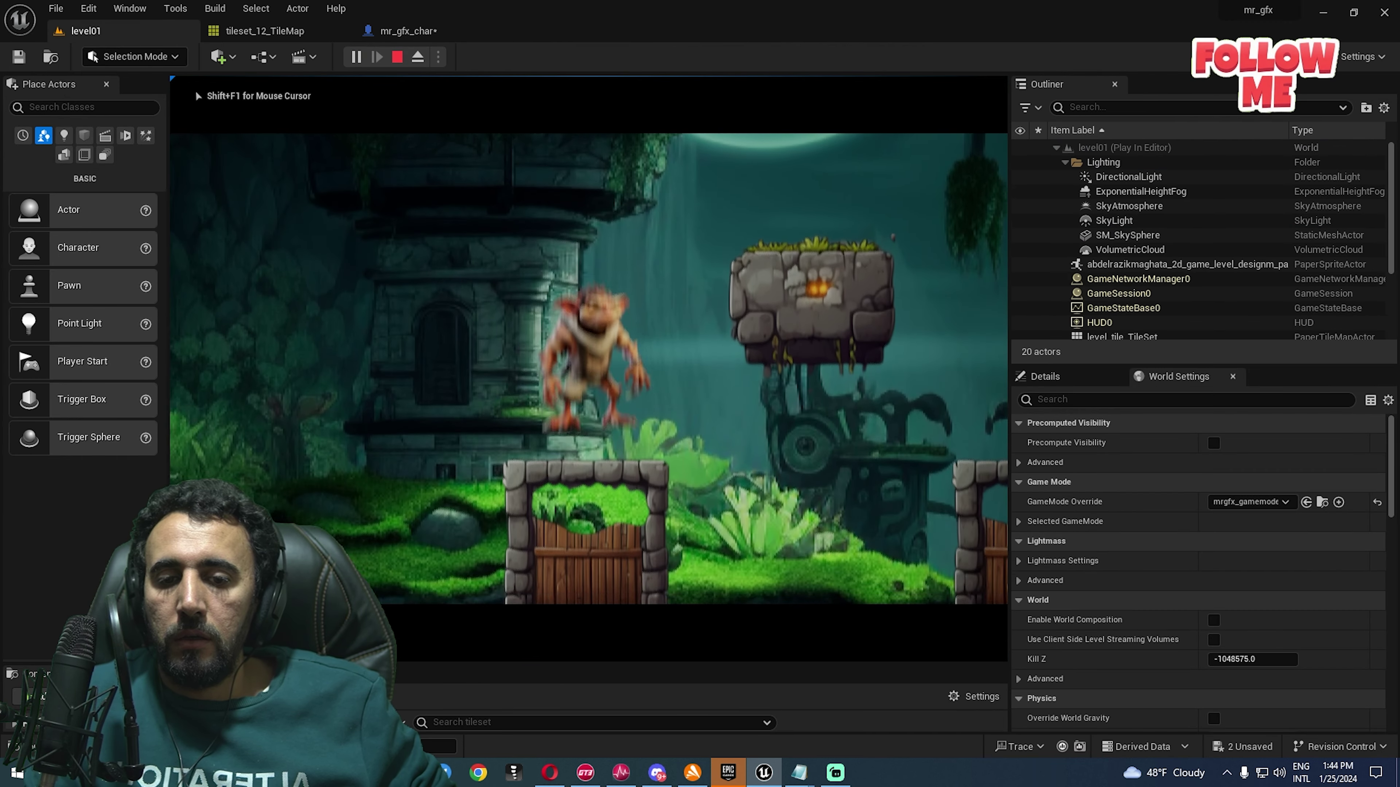
key("space")
key("space")
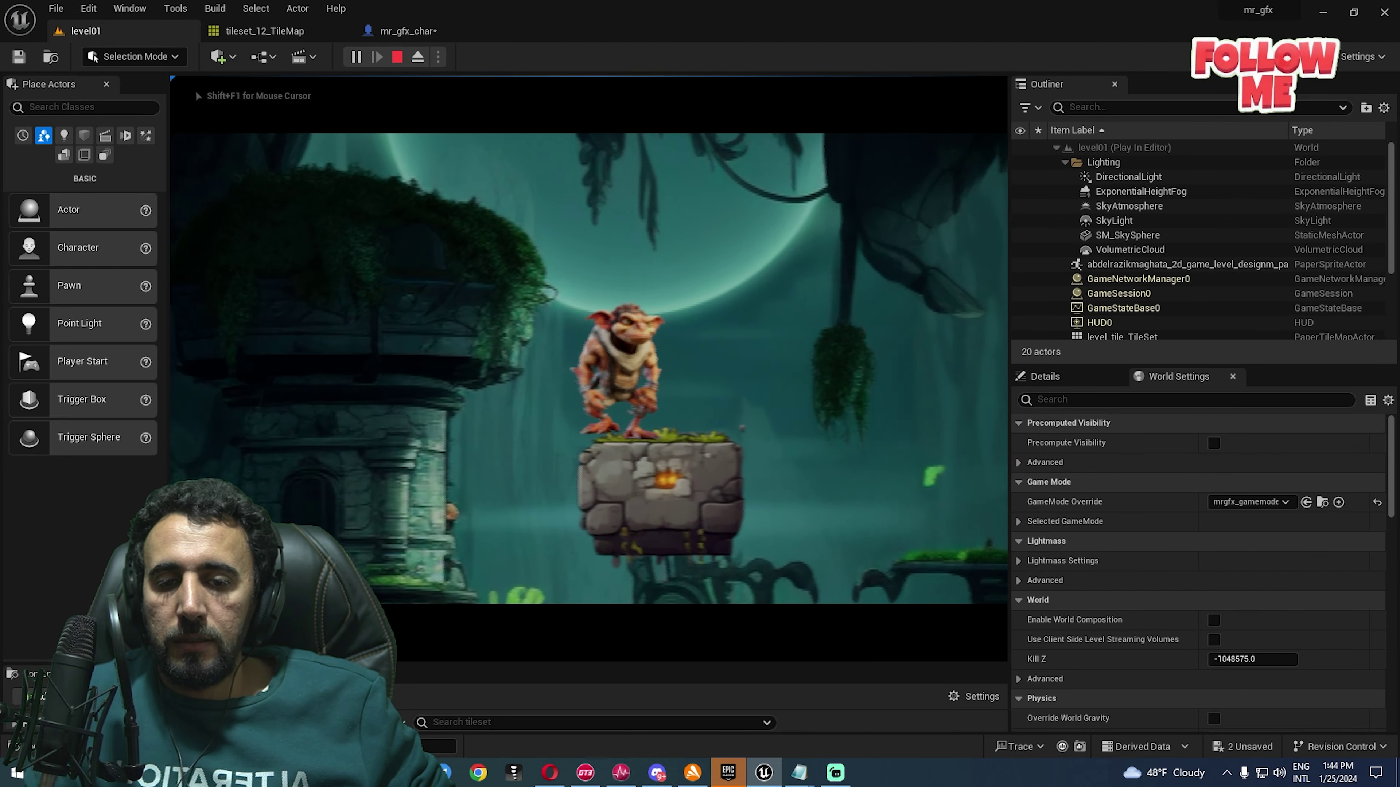
key("space")
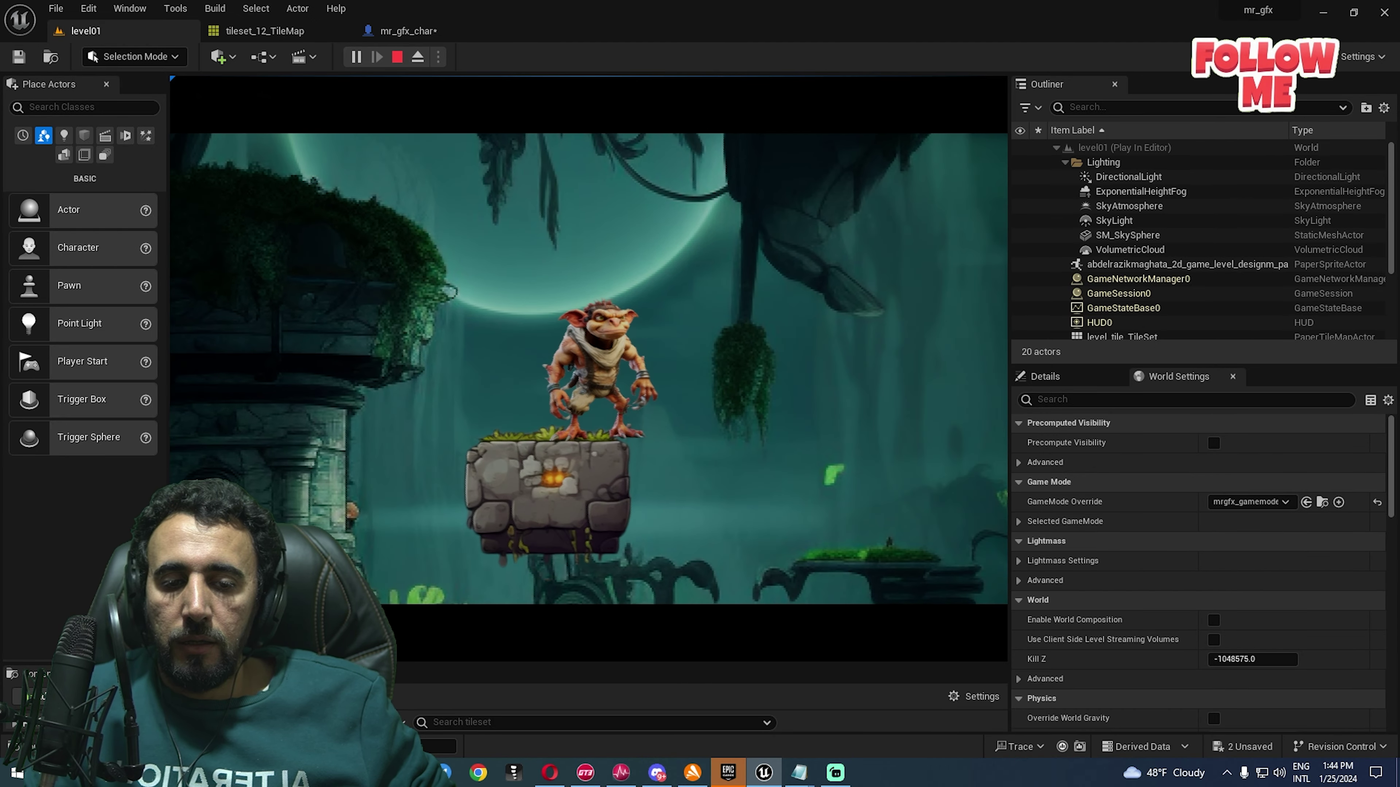
key("a")
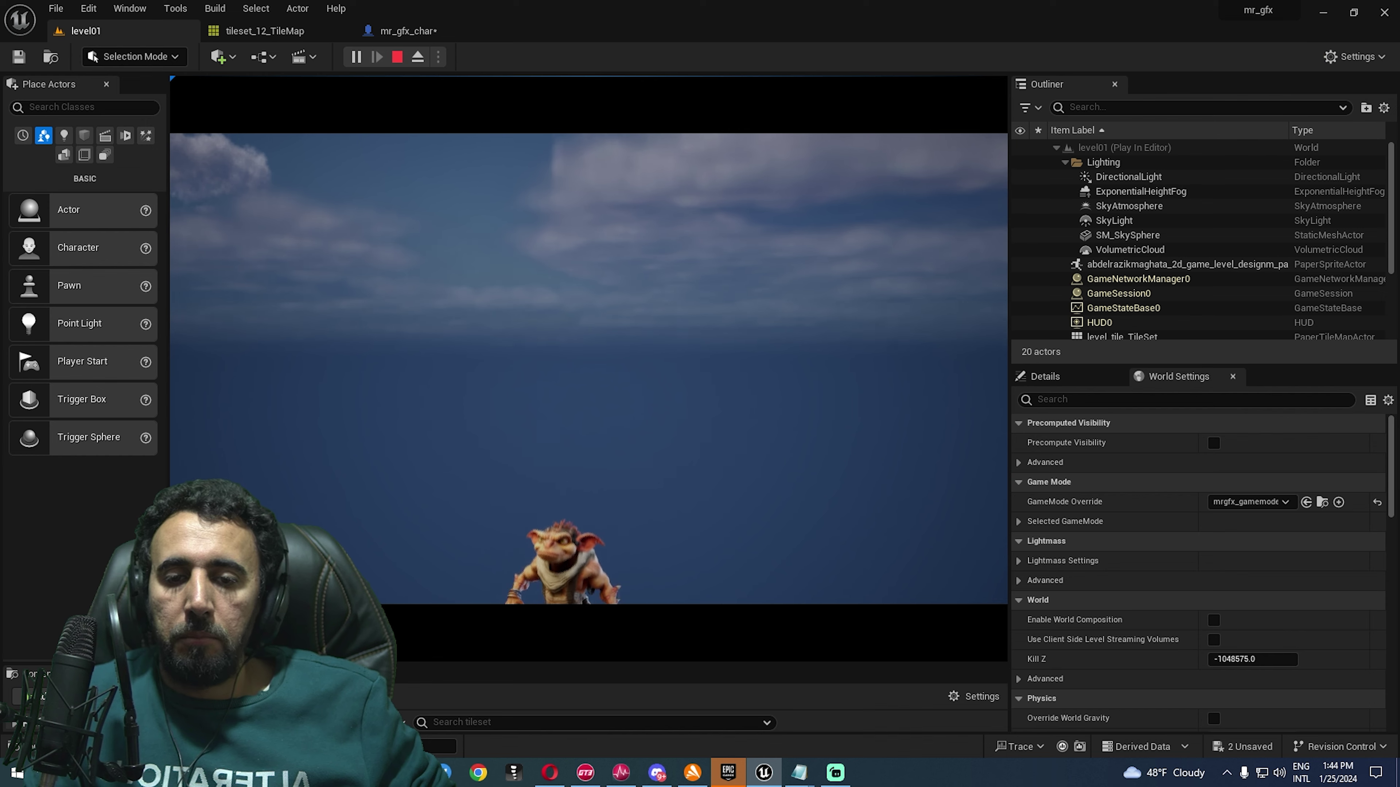
key("Escape")
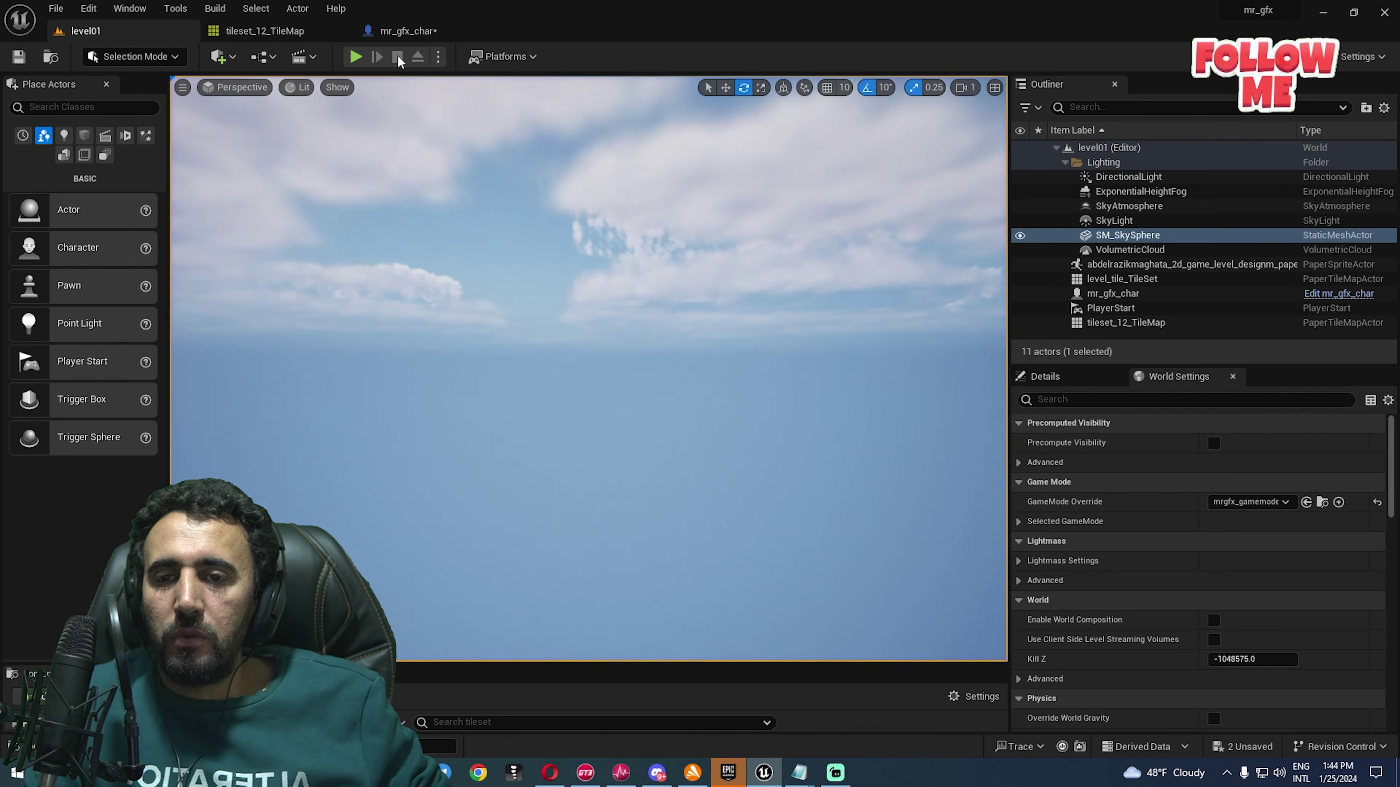
- Run level01 again, test left and right movement during jumps, and stop the session after the character falls
left_click(356, 57)
left_click(711, 289)
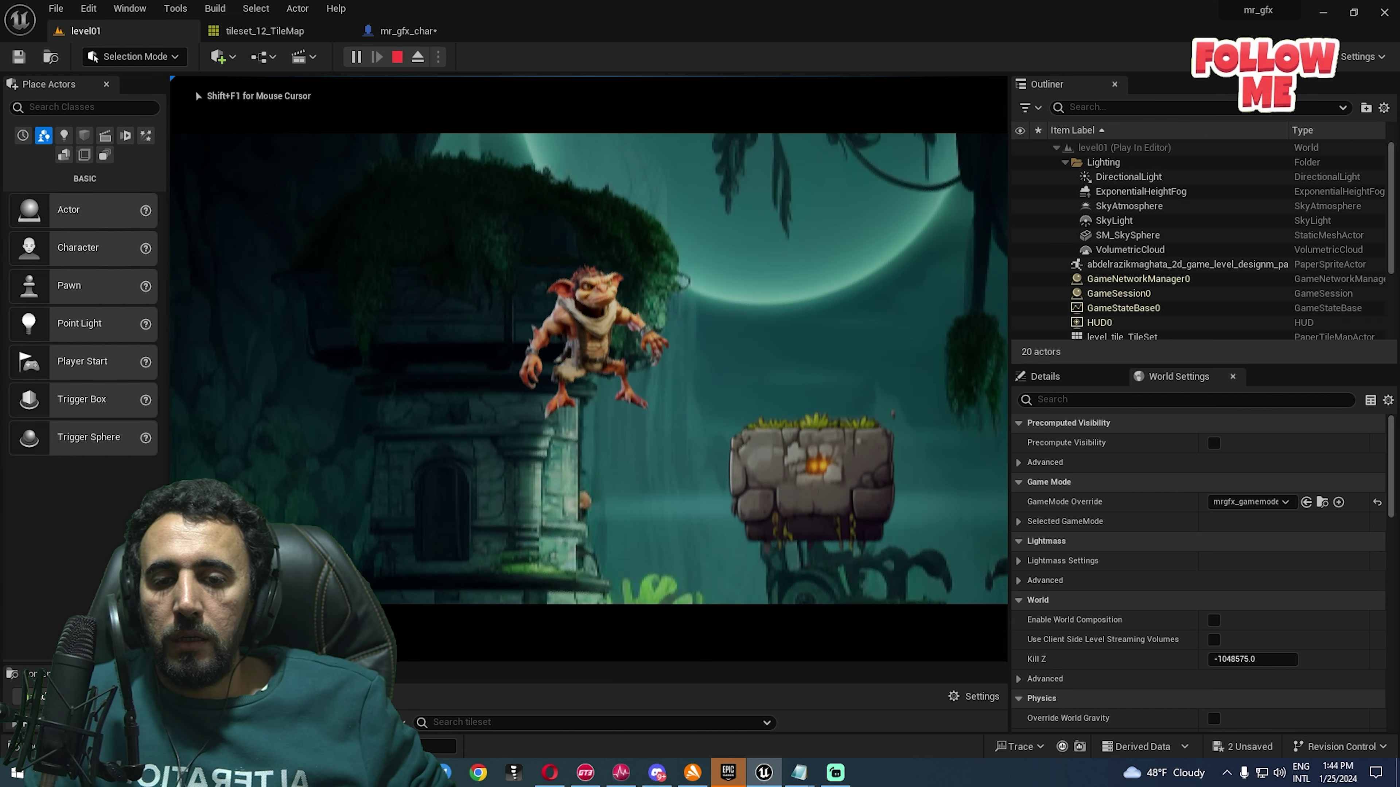
key("d")
key("space")
key("a")
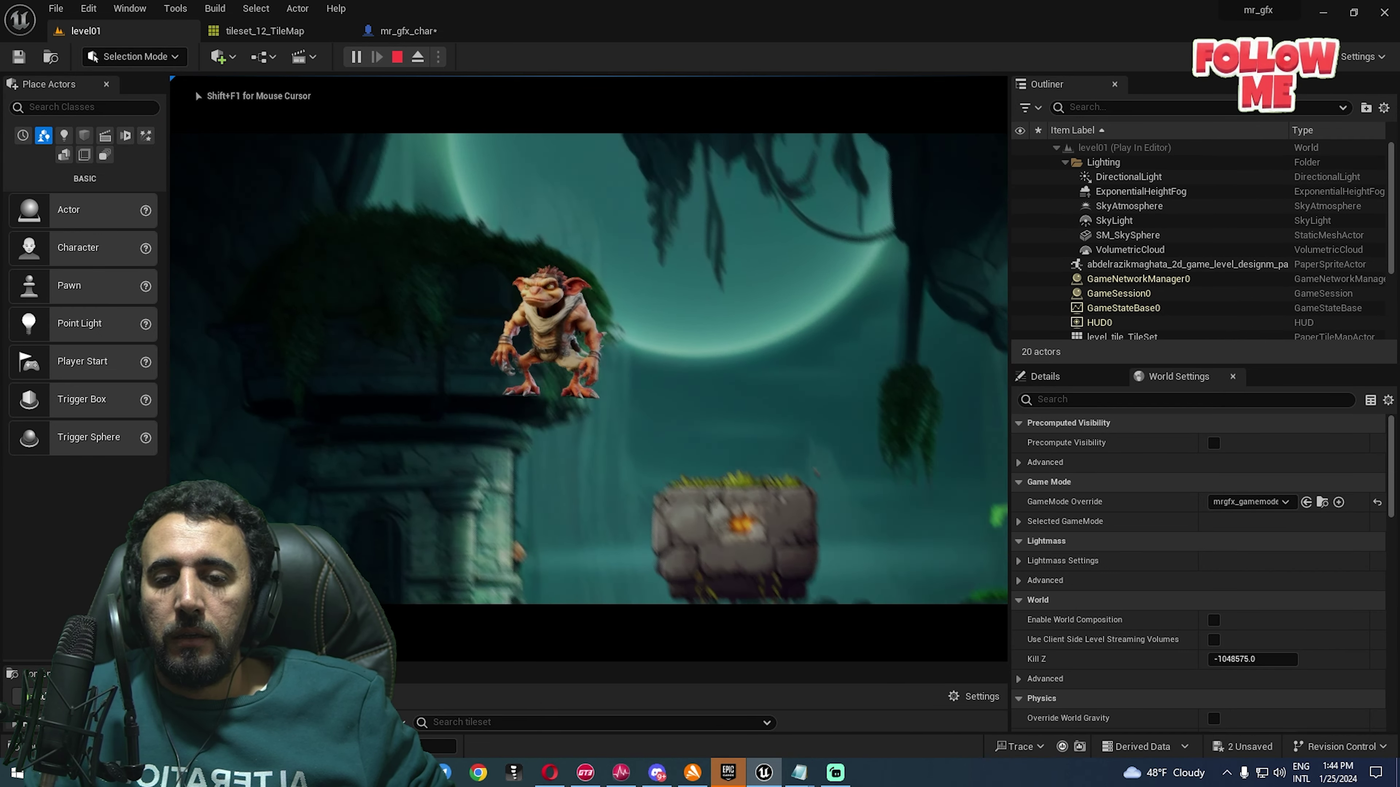
key("a")
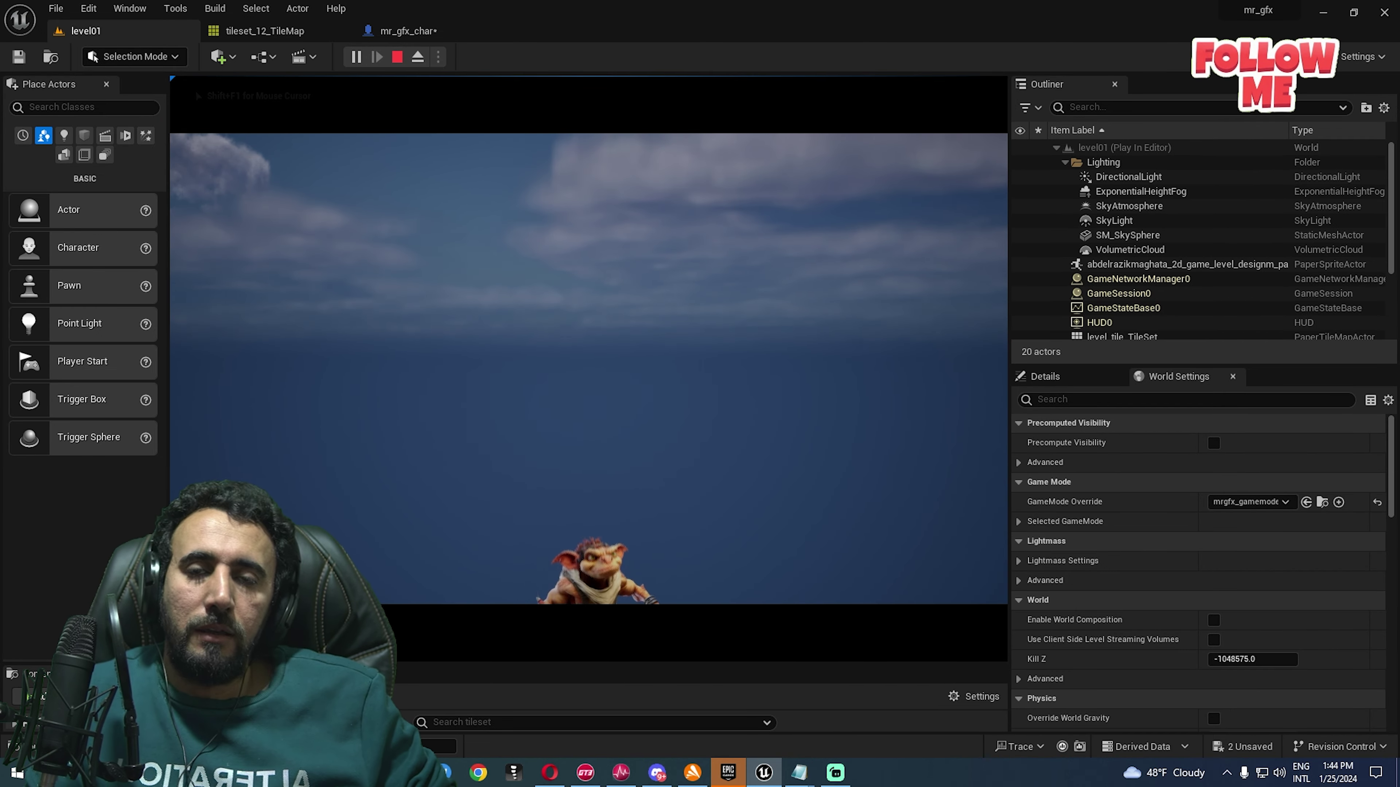
key("Escape")
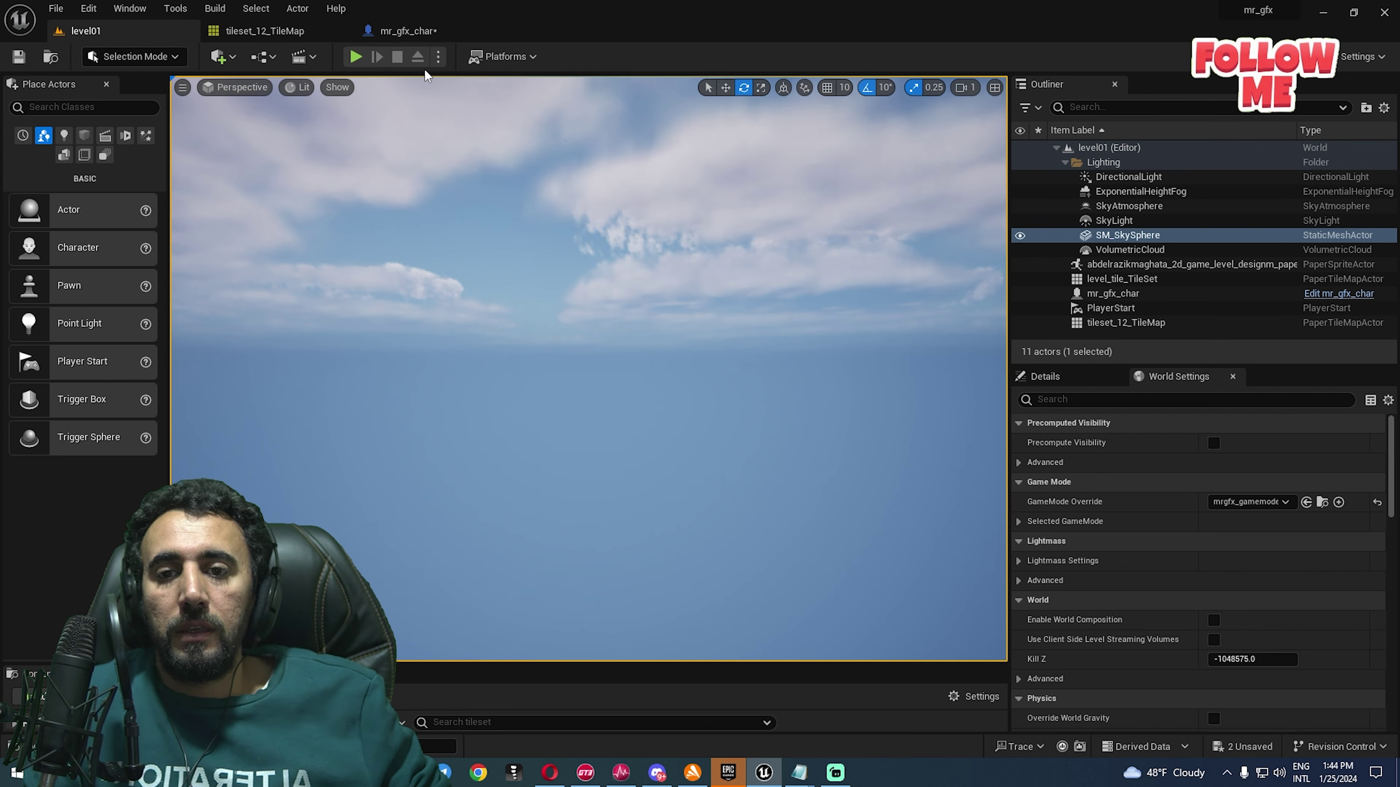
- Clear the property filter for mr_gfx_char's Character Movement component and set Air Control to 2.0 under Jumping / Falling
left_click(410, 32)
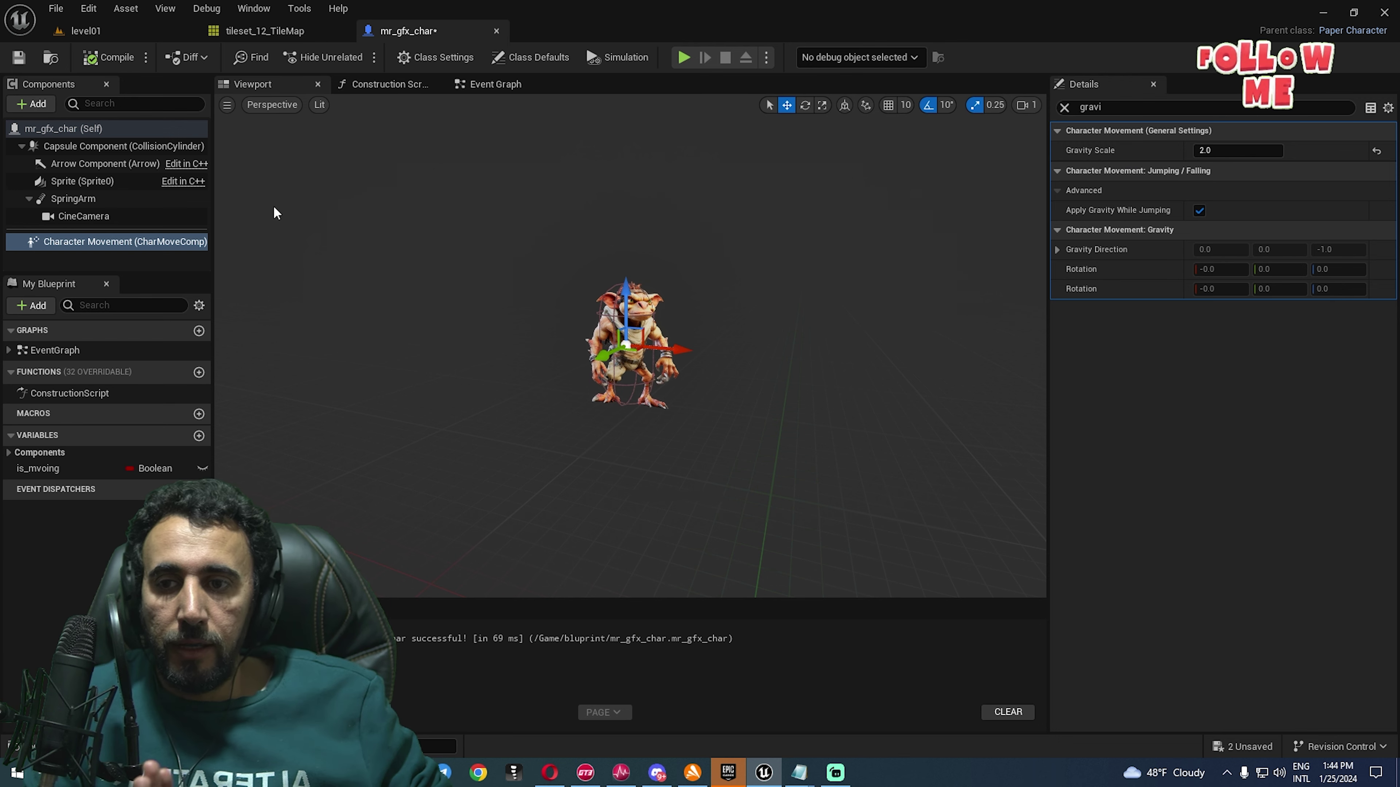
left_click(75, 219)
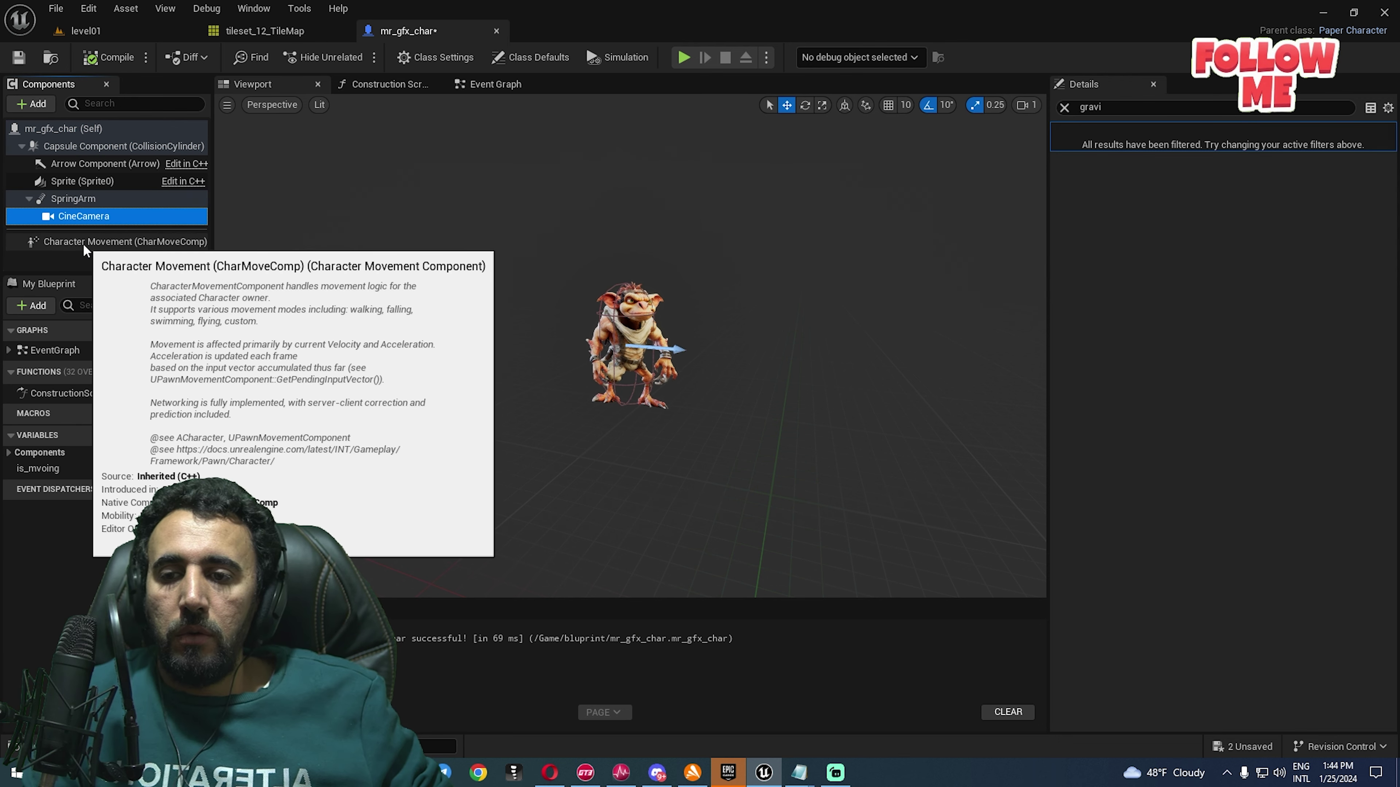
left_click(78, 244)
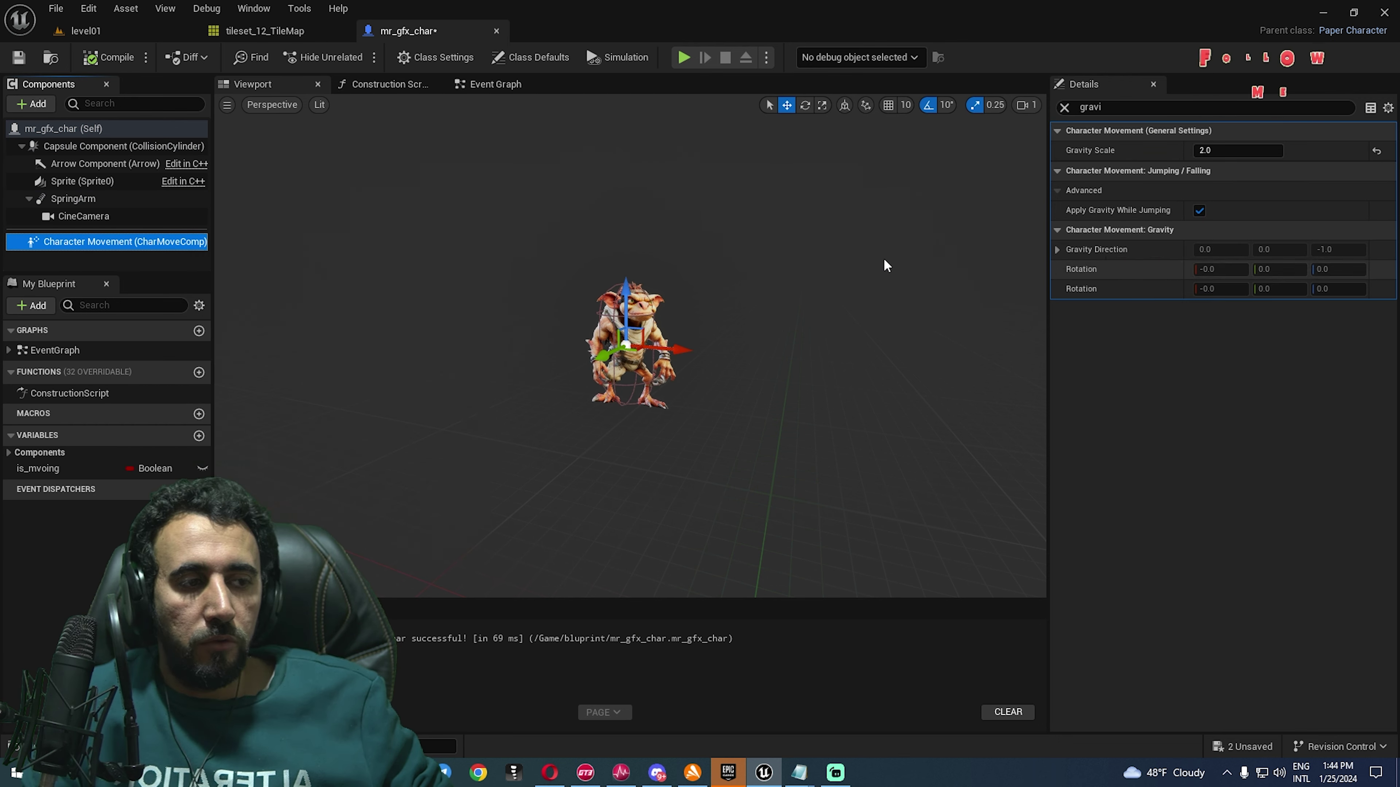
left_click(1184, 108)
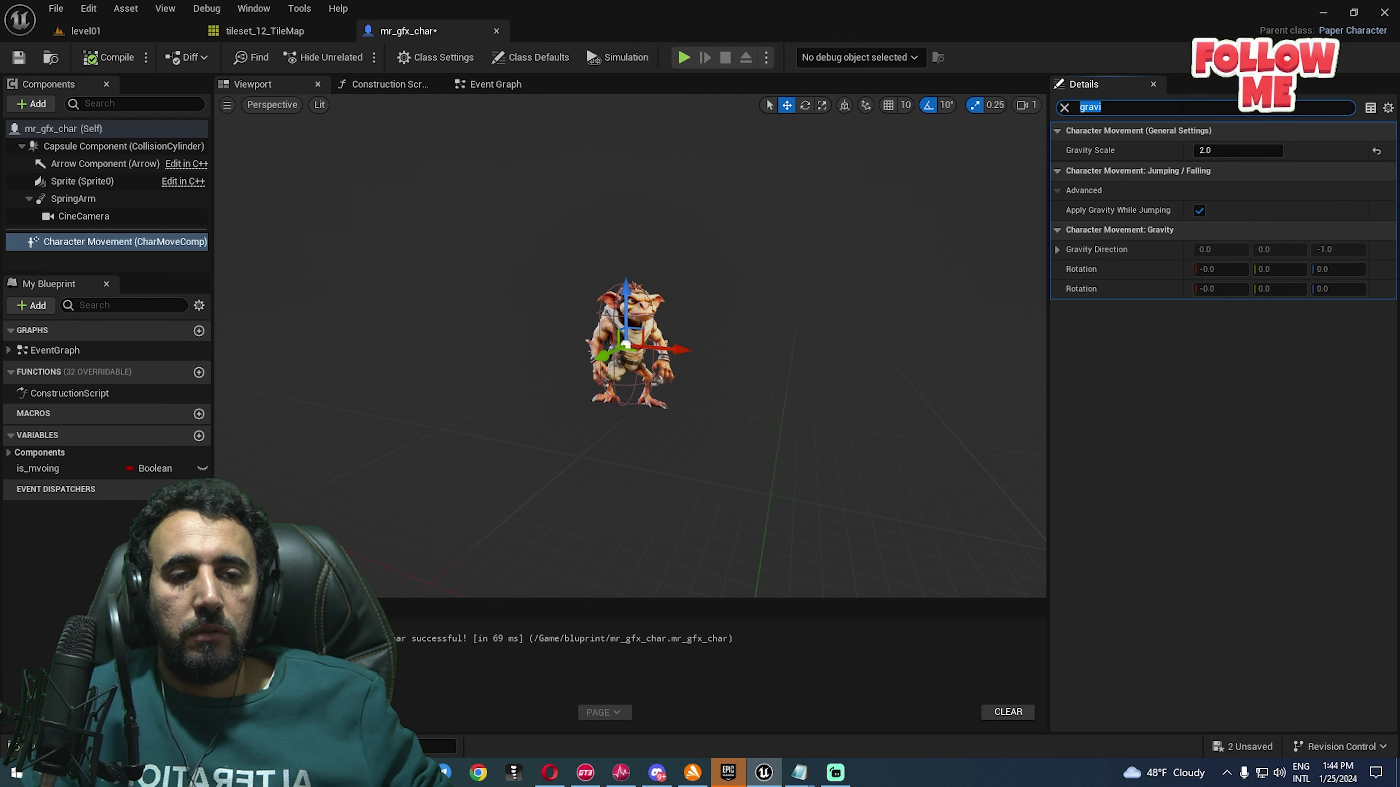
key("BackSpace")
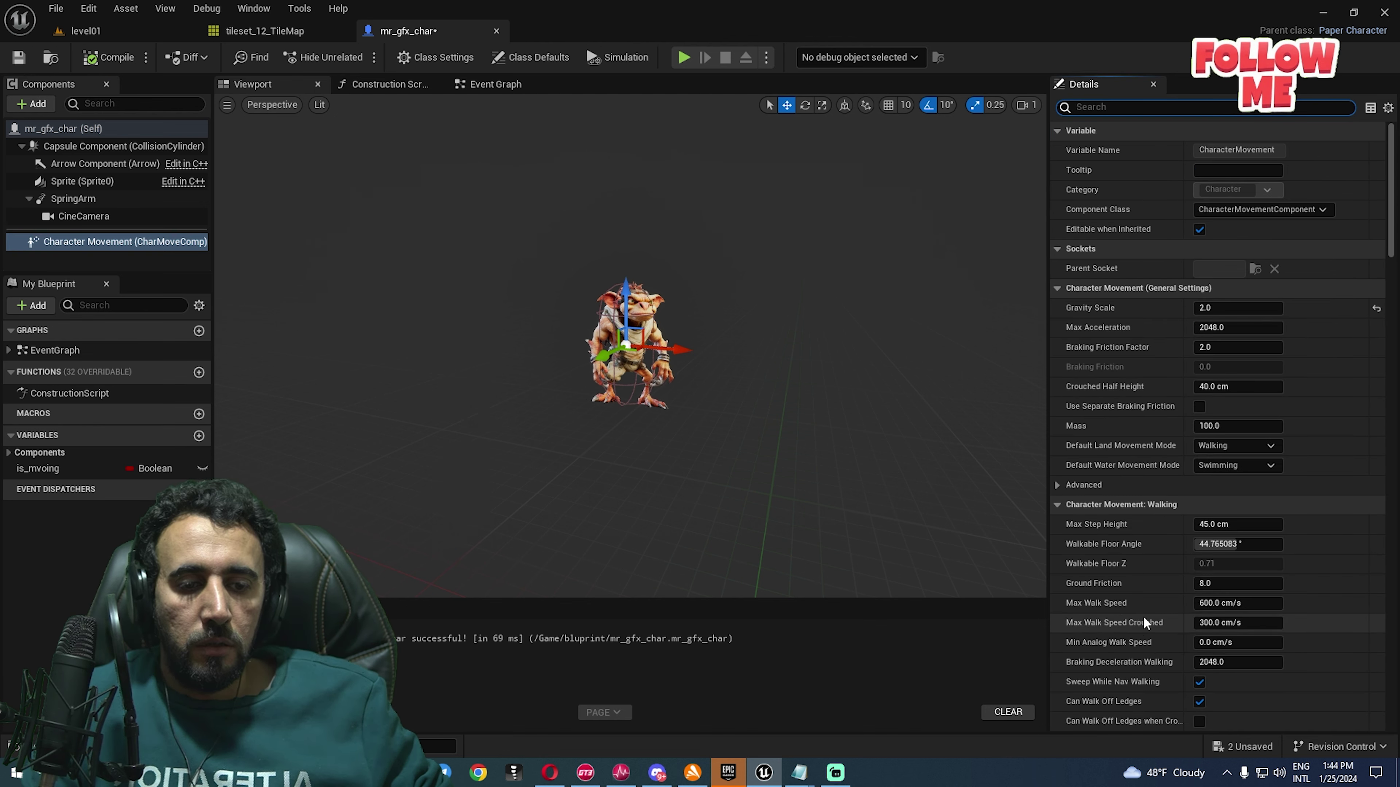
scroll(1117, 576, "down", 5)
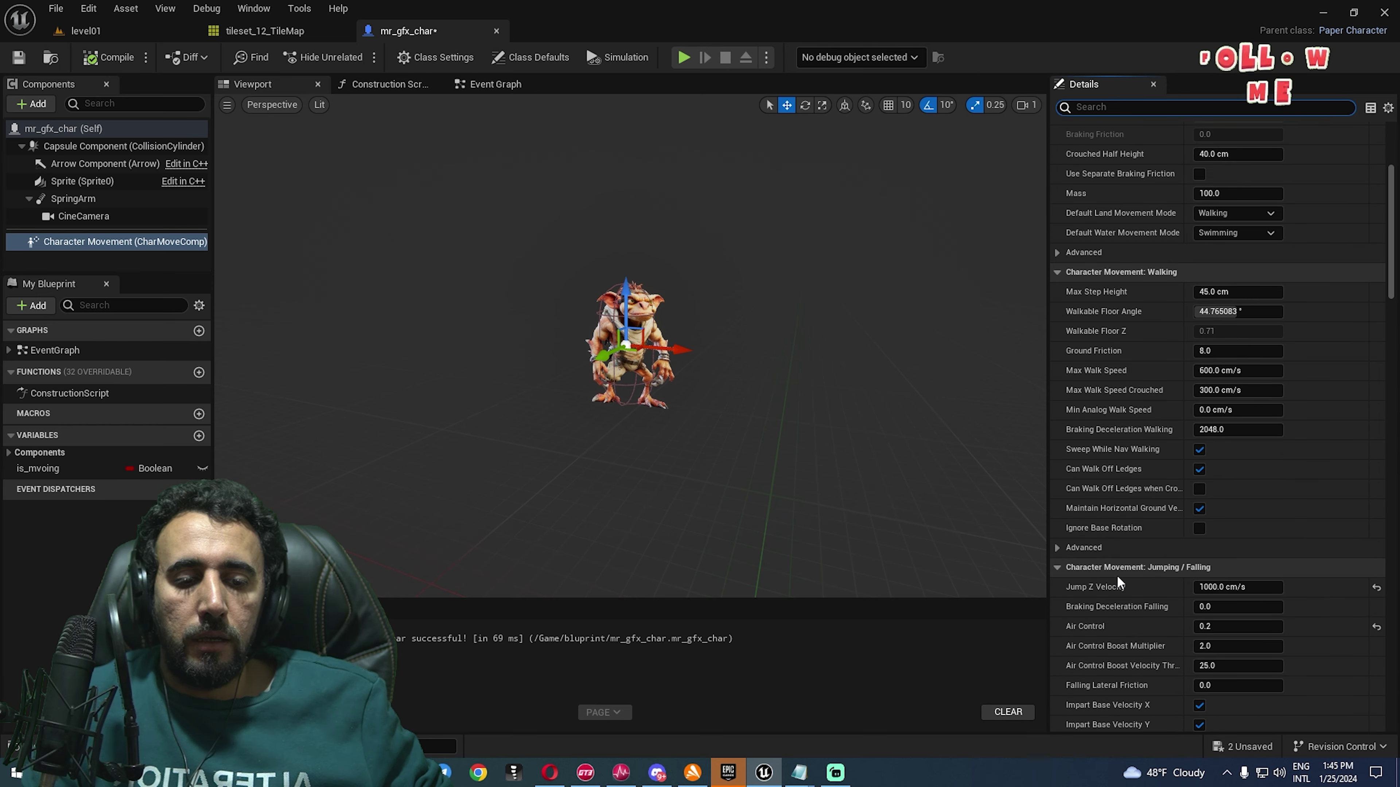
scroll(1124, 597, "down", 4)
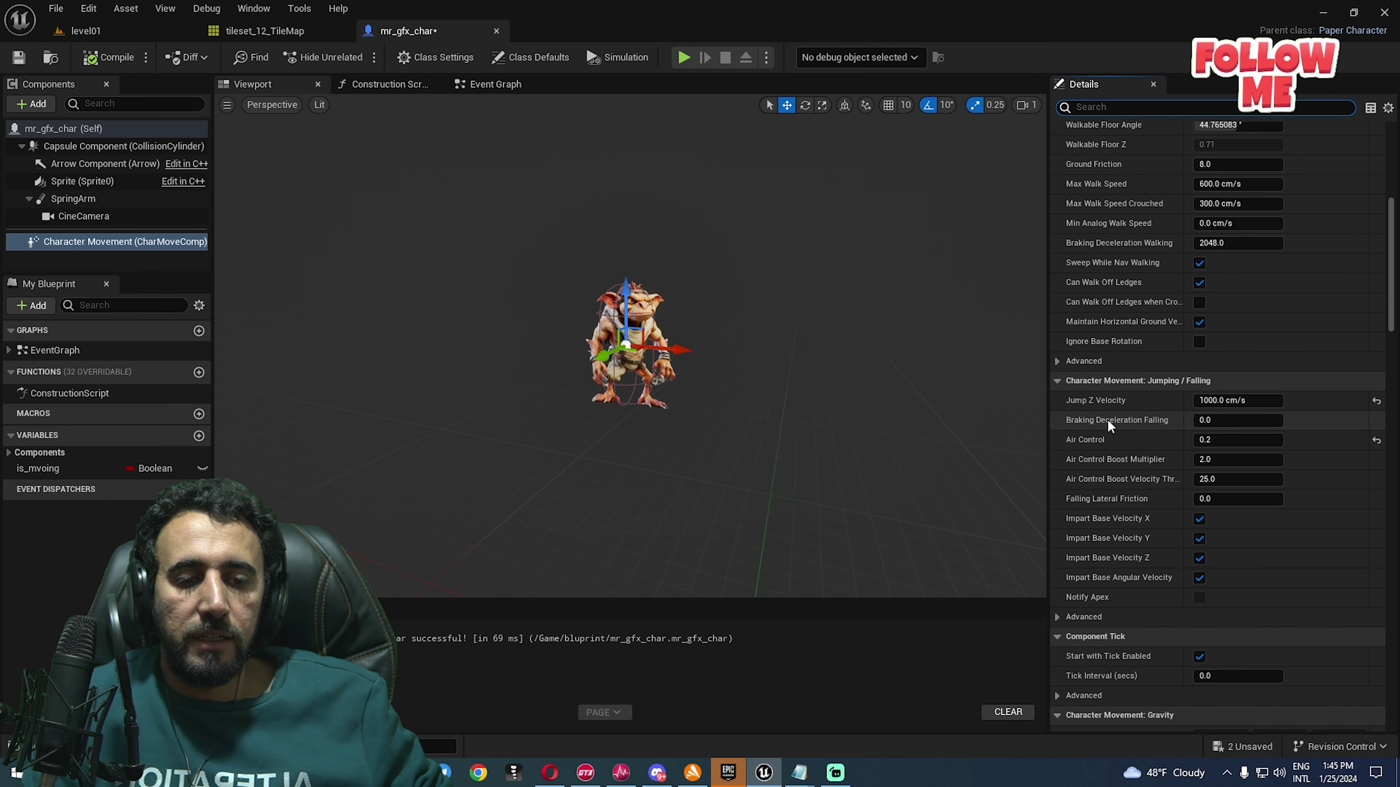
left_click(1235, 440)
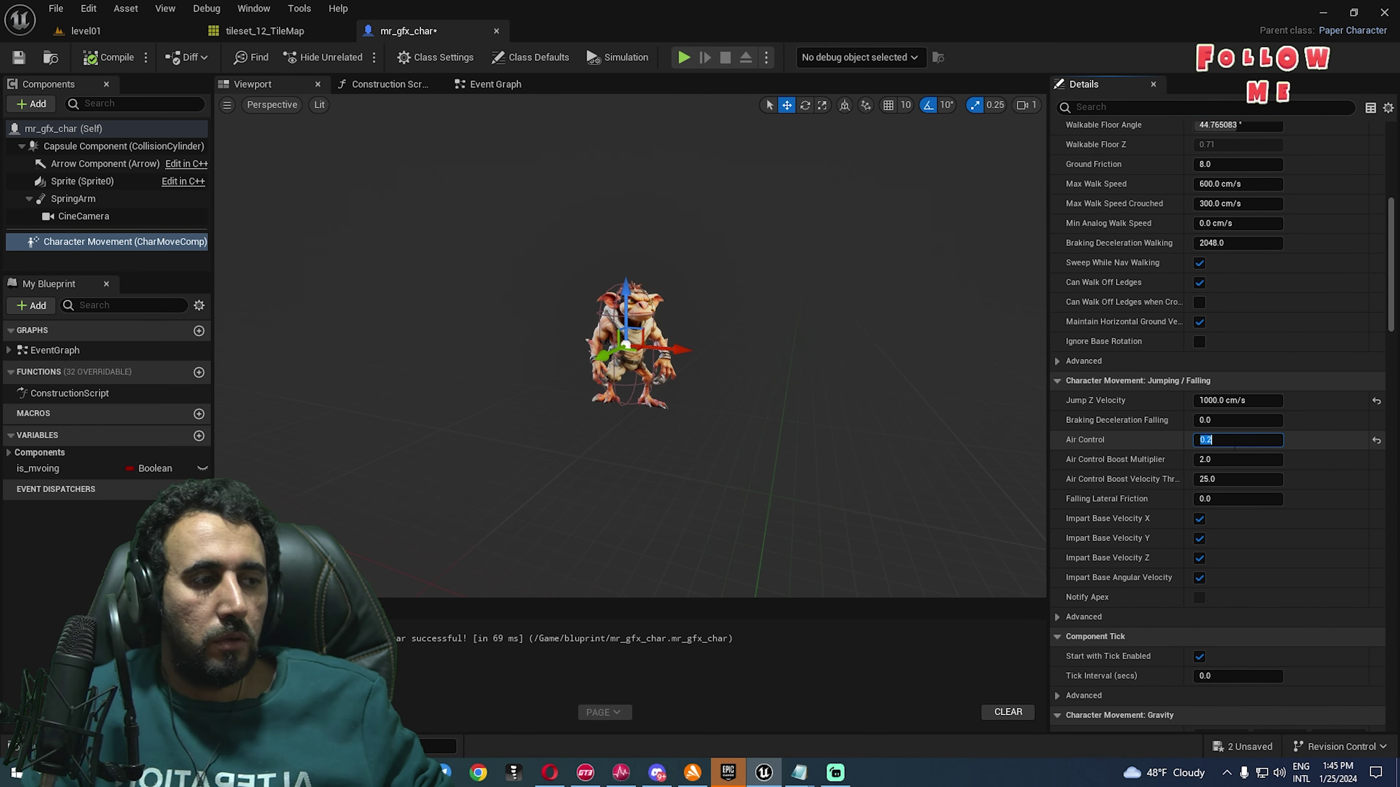
type("2")
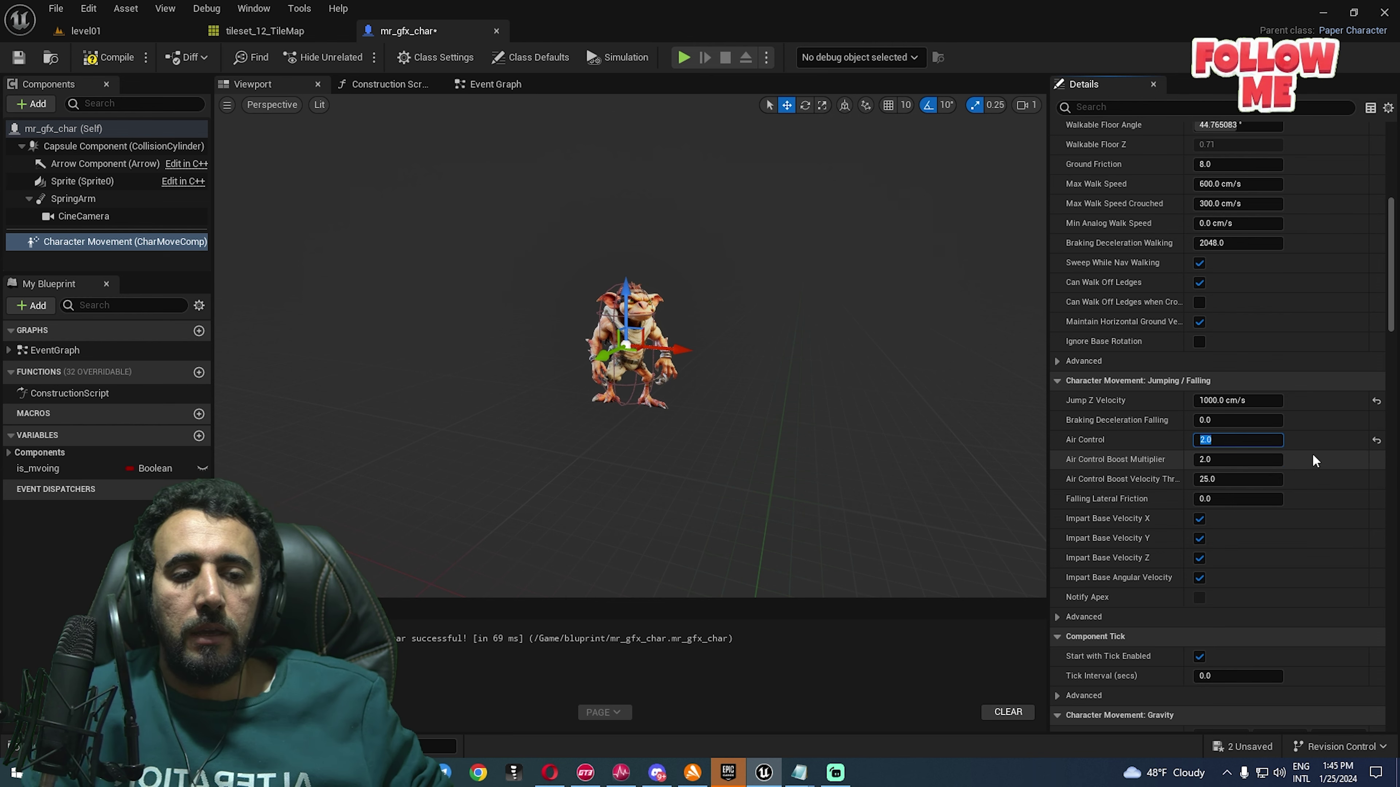
- Play-test level01 with repeated jumps and mid-air left and right movement across the platforms, and stop the session
left_click(85, 31)
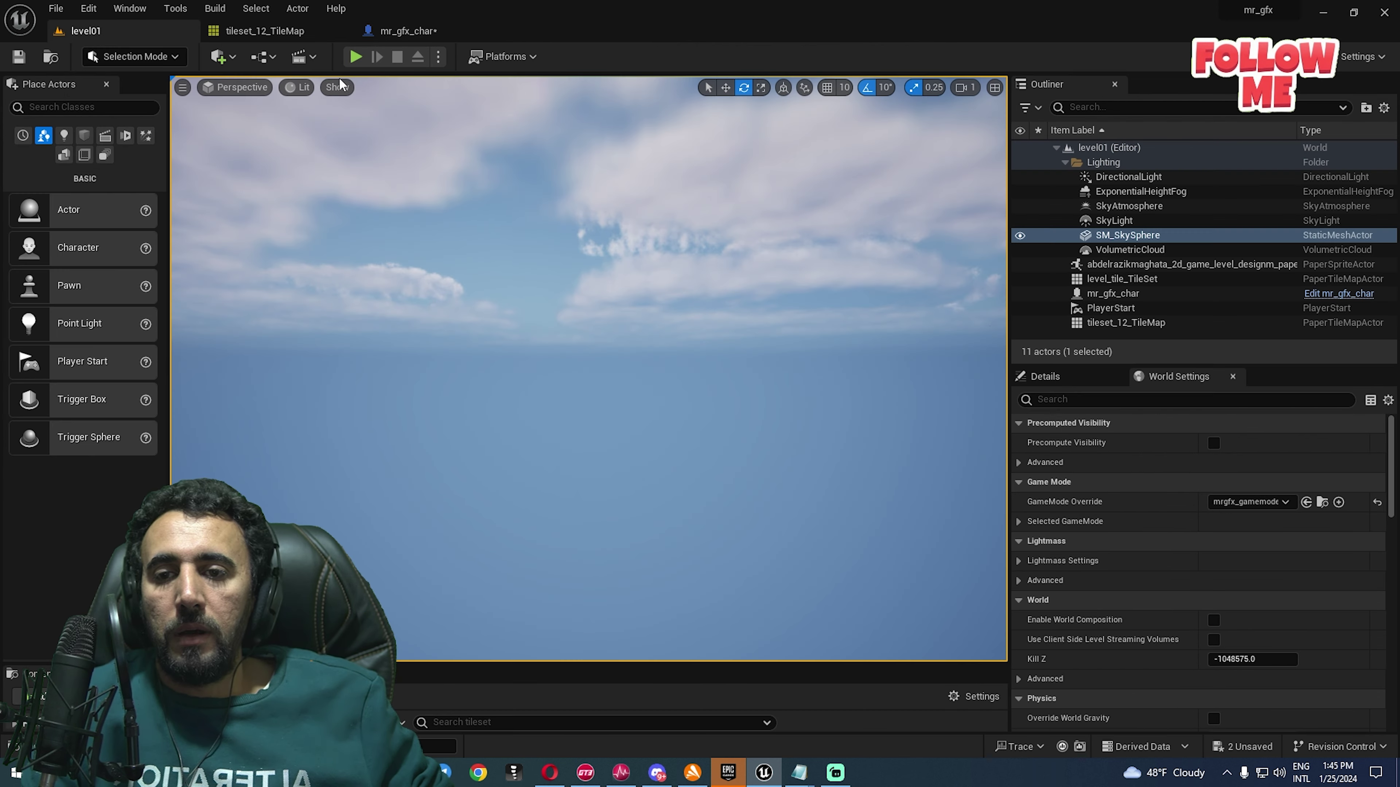
left_click(356, 57)
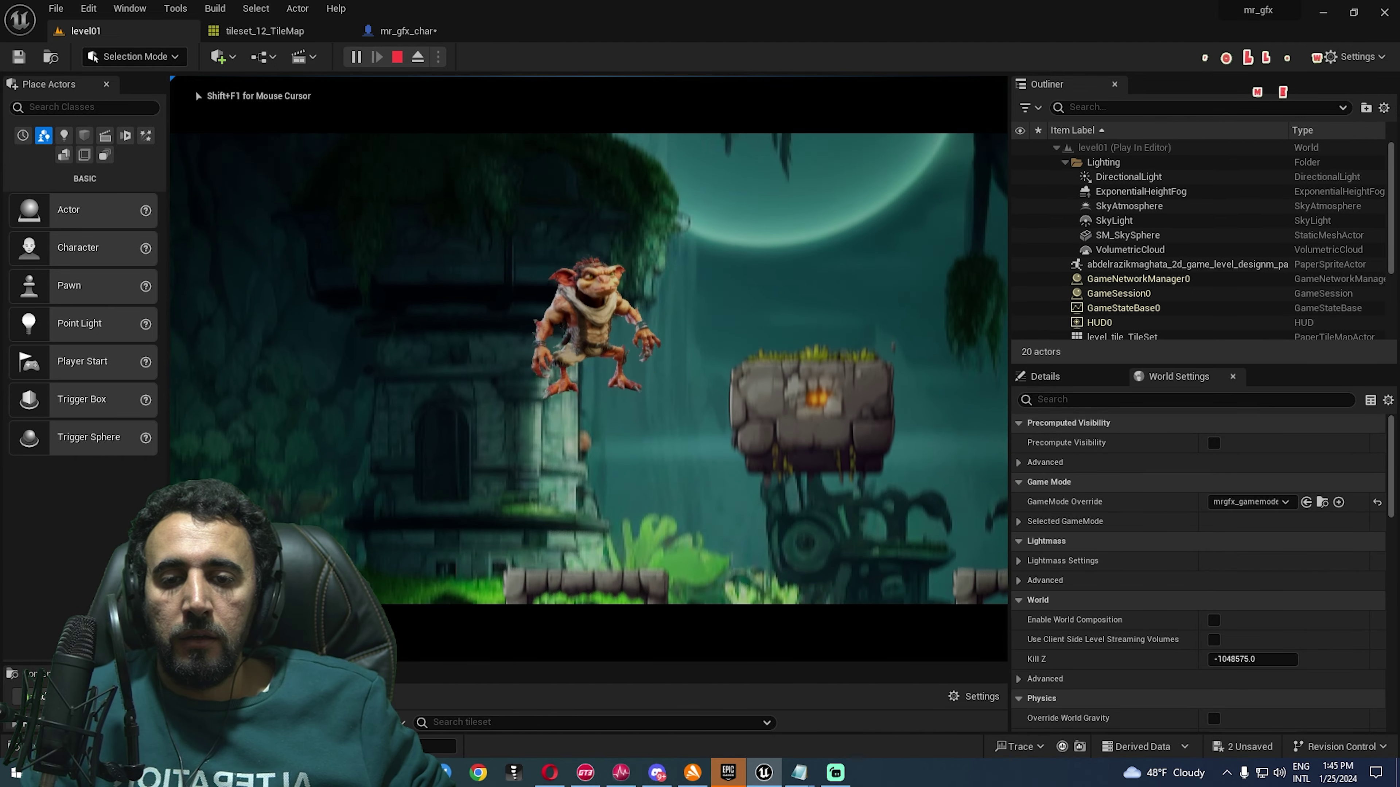
key("a")
key("space")
key("d")
key("a")
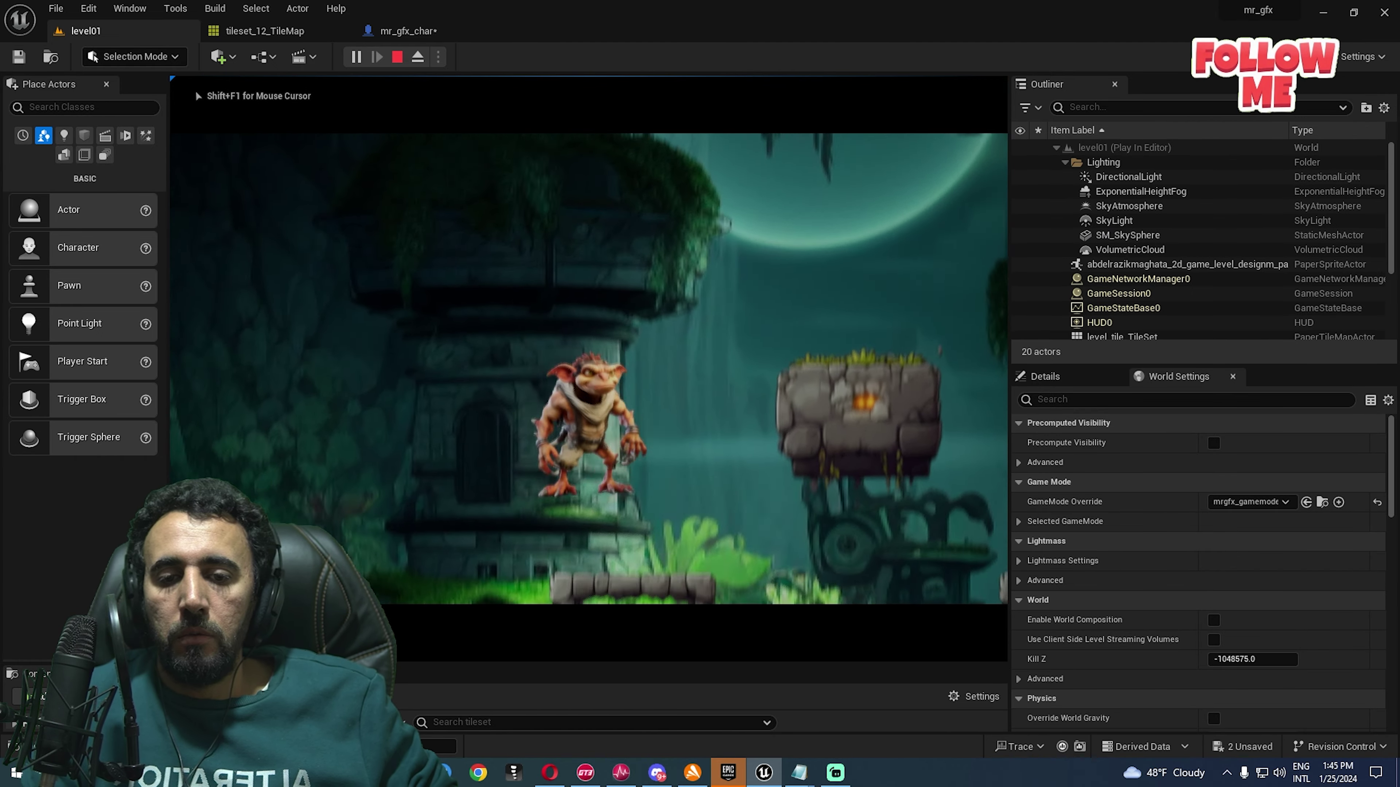
key("space")
key("space")
key("d")
key("a")
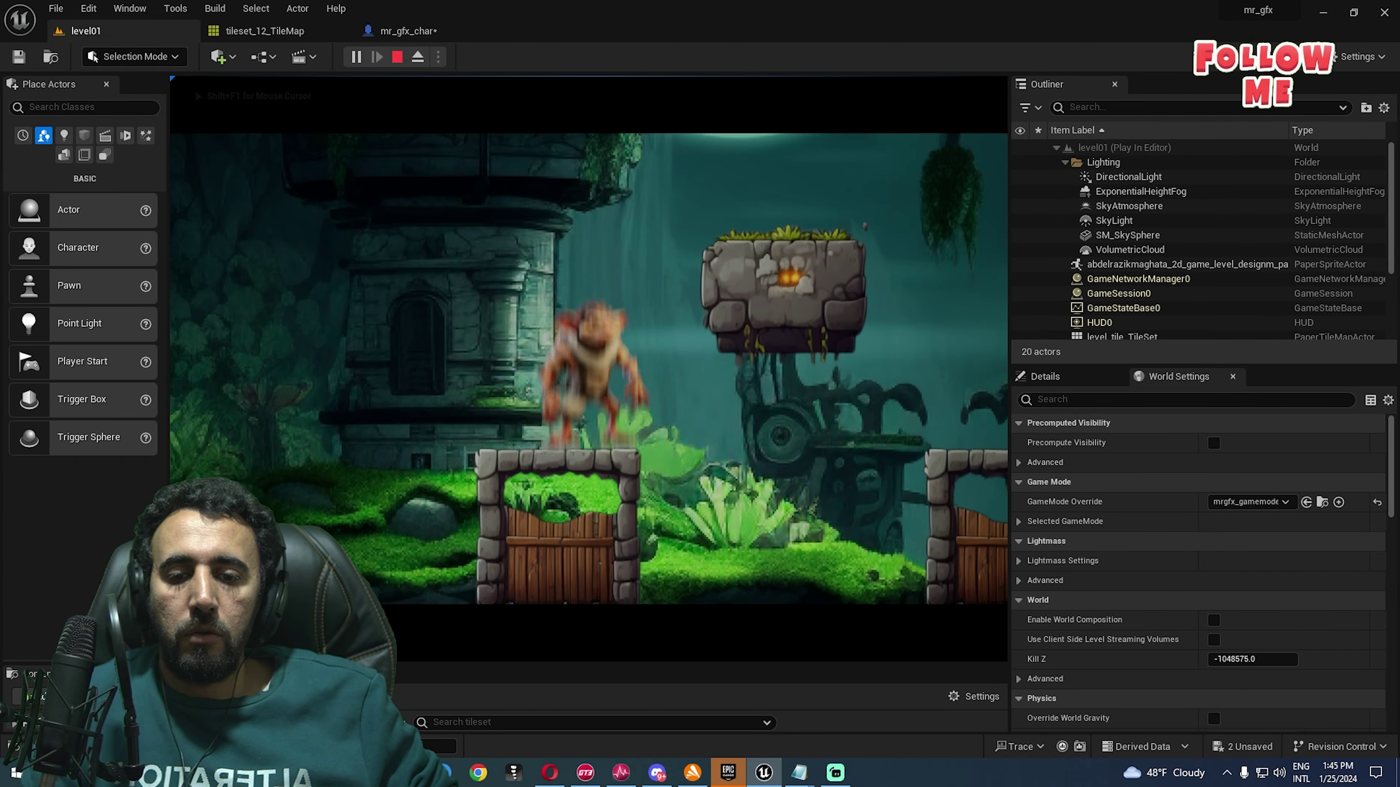
key("space")
key("space")
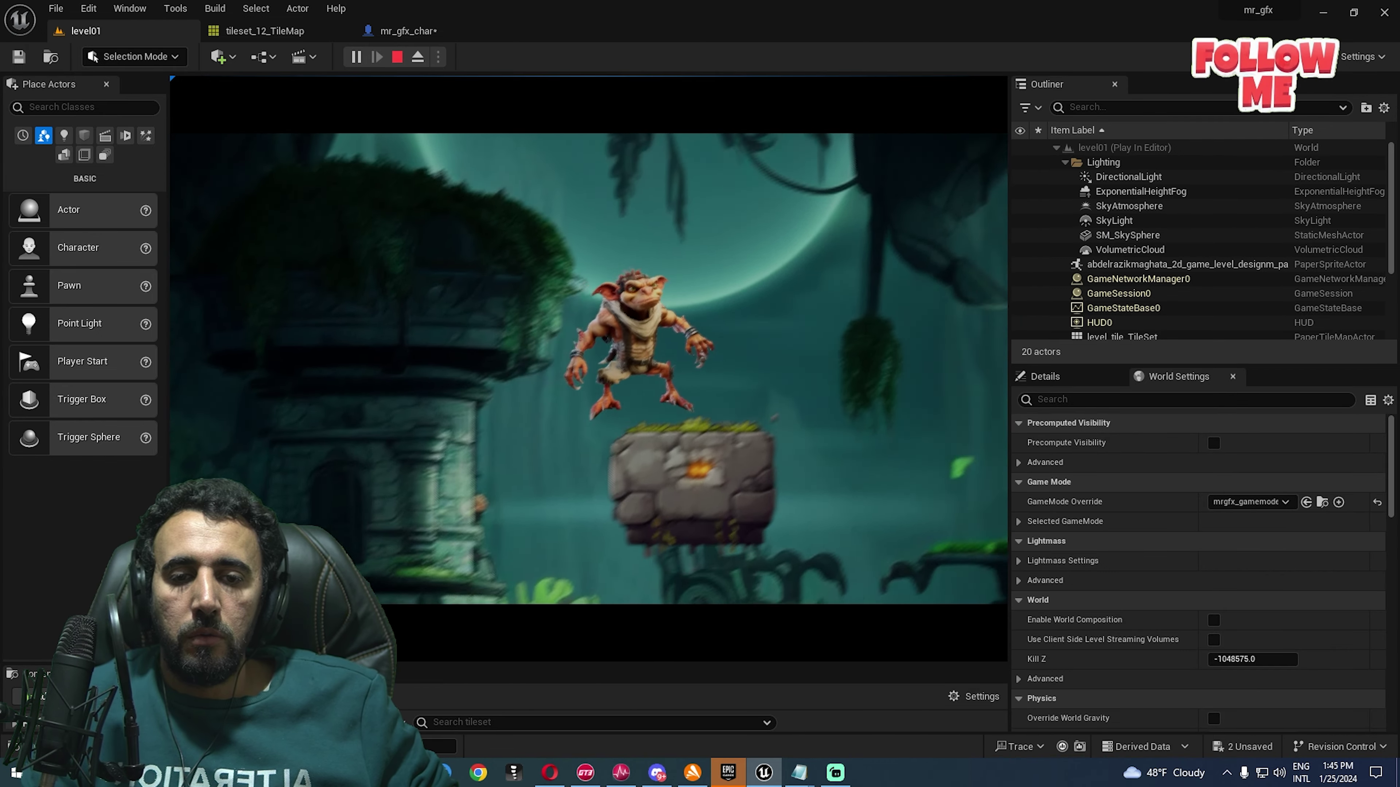
key("space")
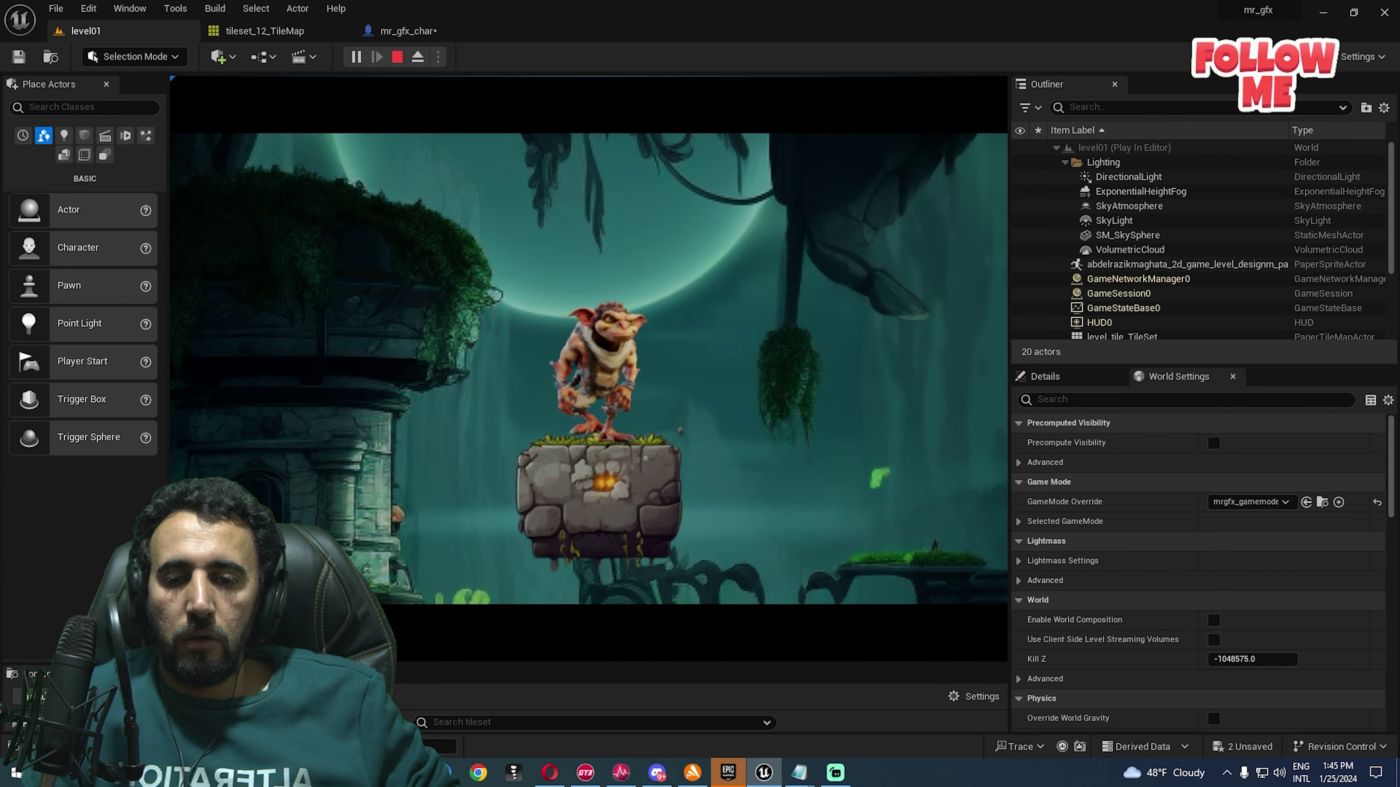
key("space")
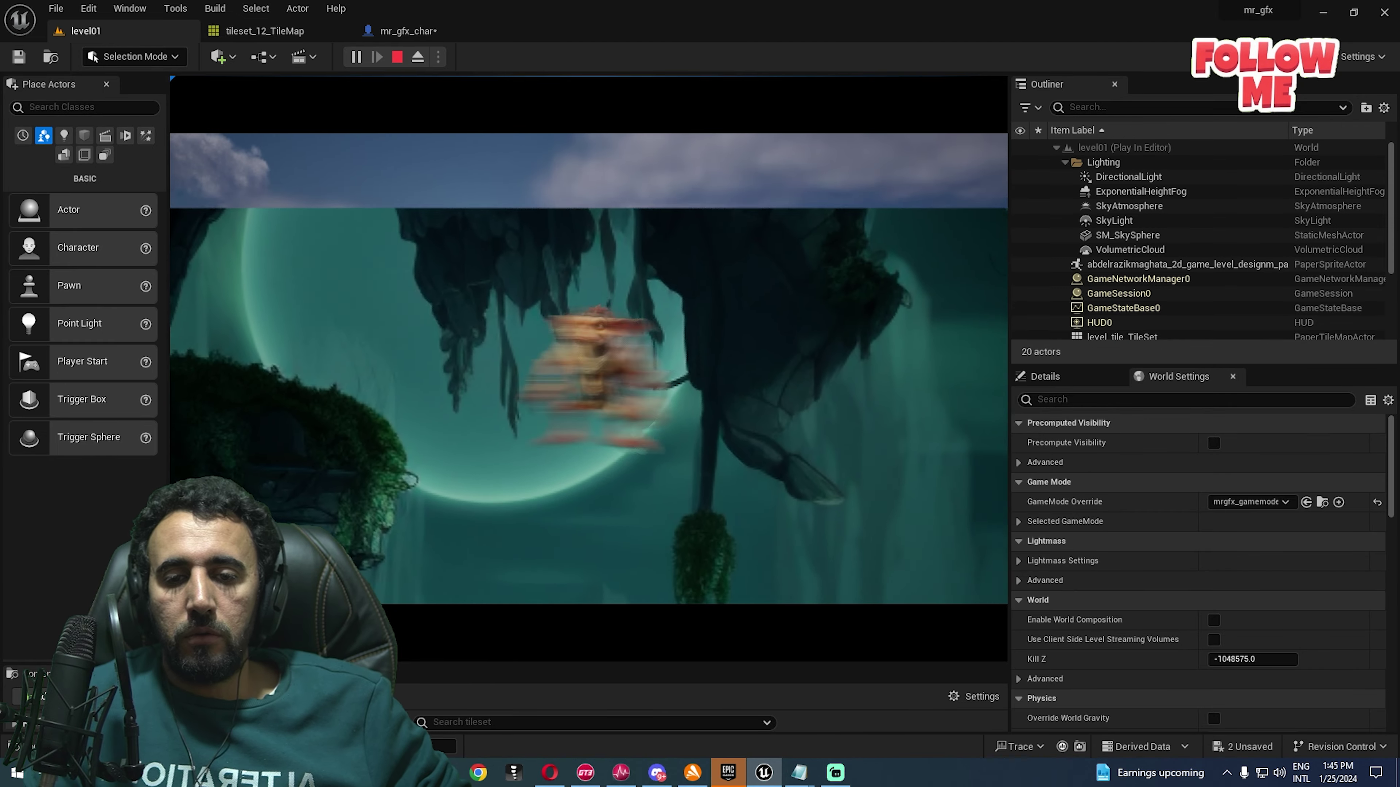
key("space")
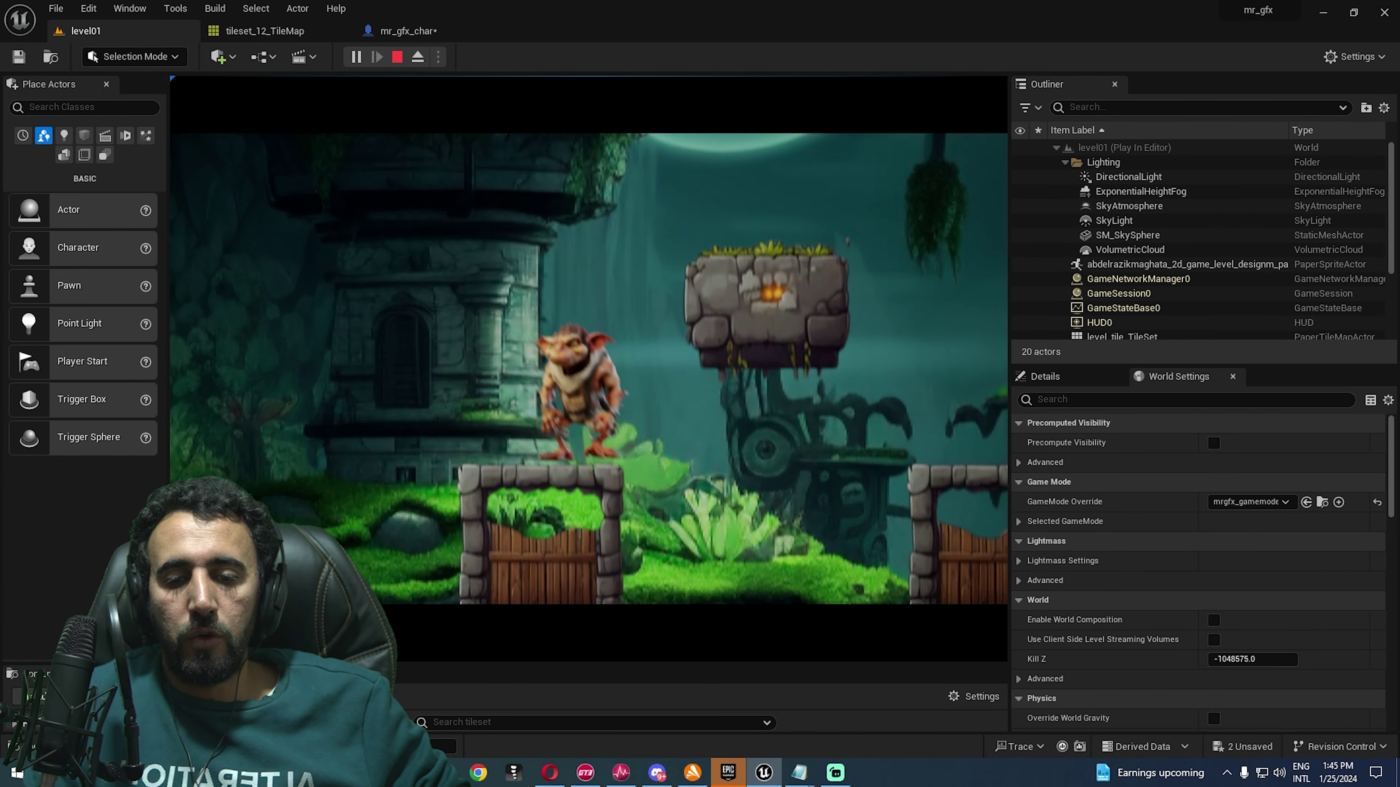
key("space")
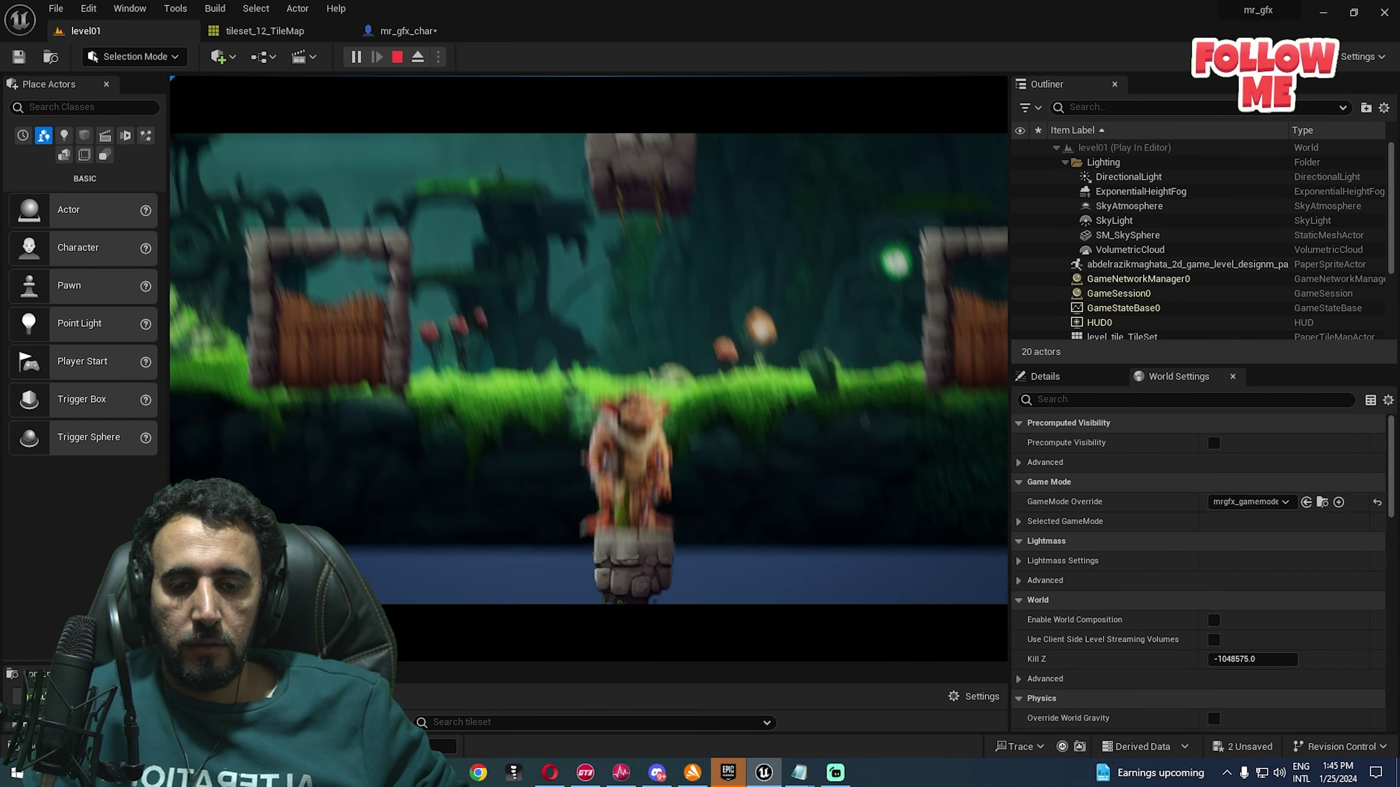
key("Escape")
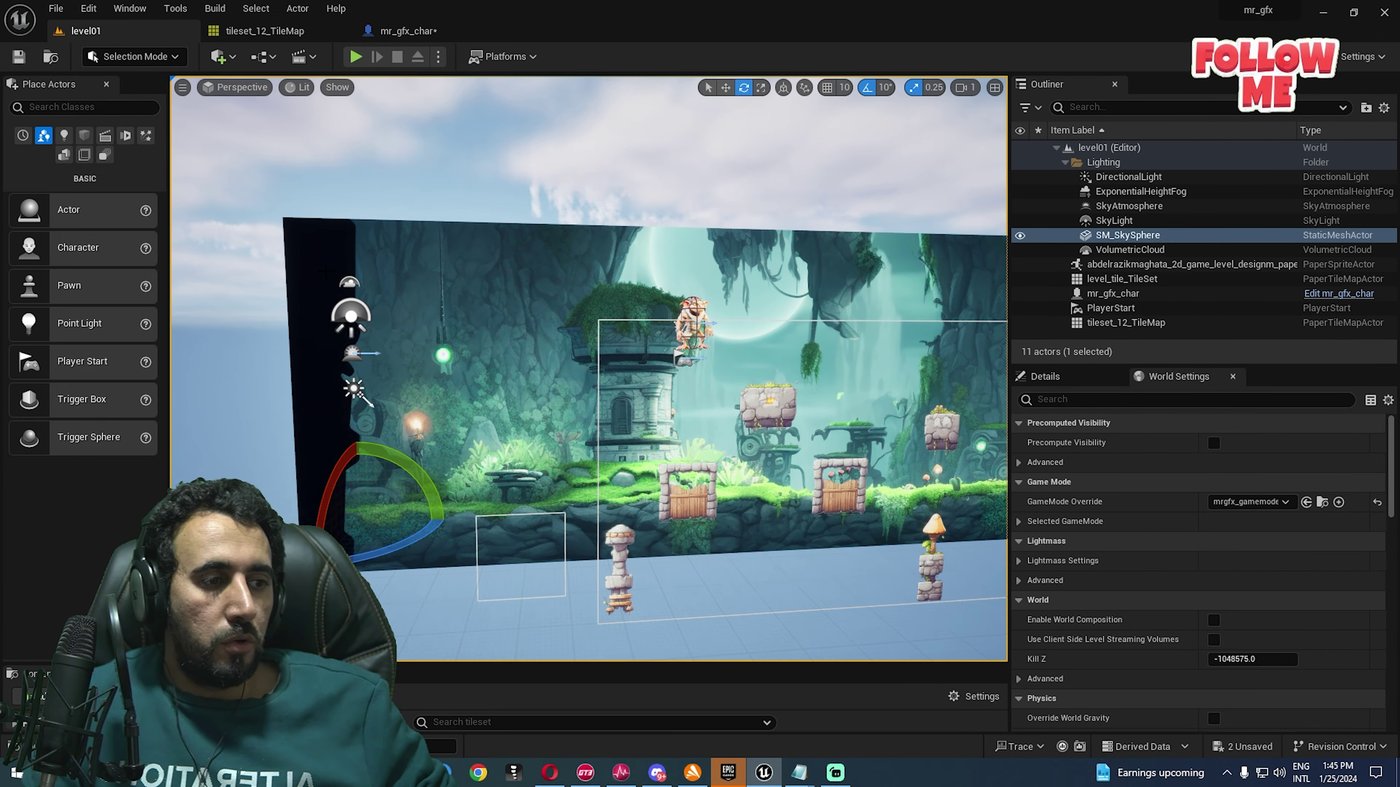
- Create a new level from the Basic template
left_click(59, 10)
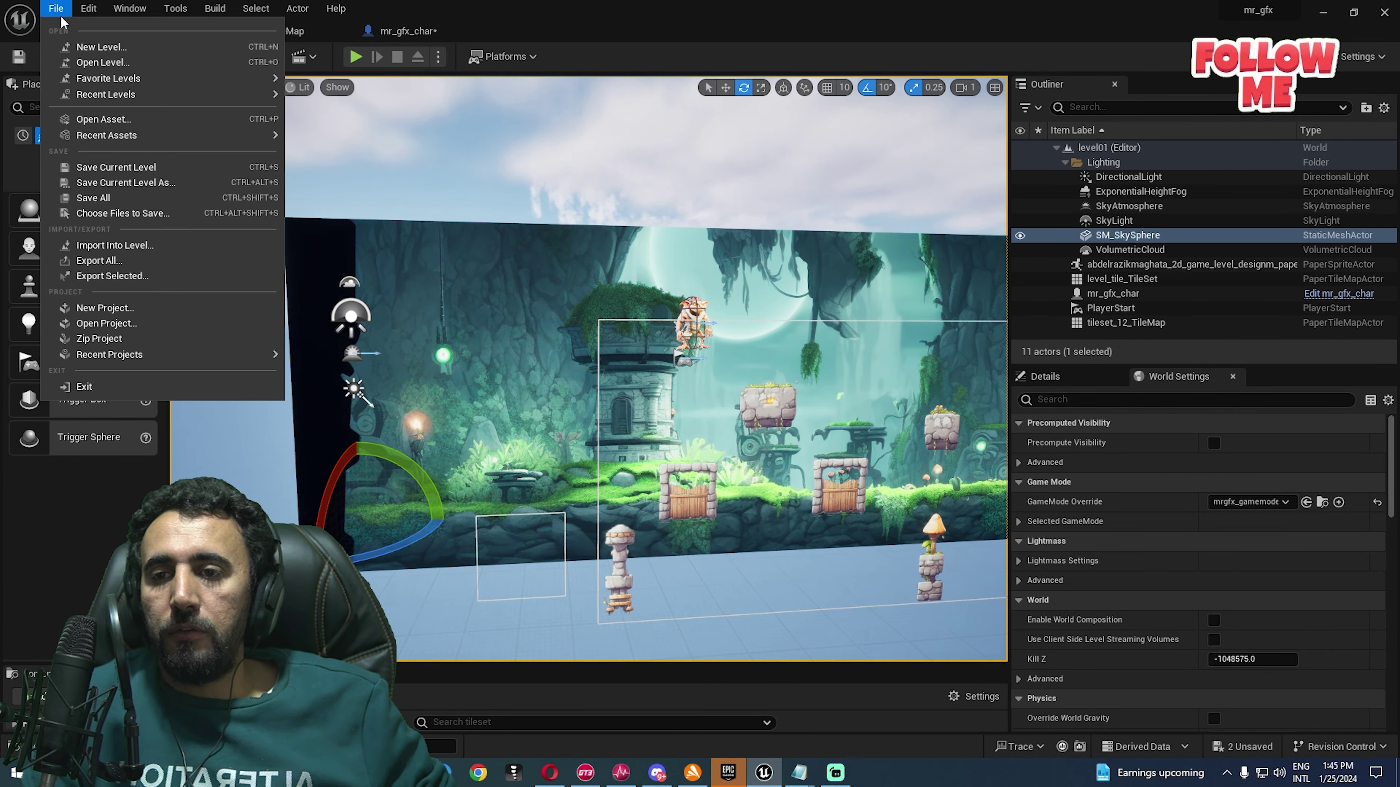
left_click(76, 47)
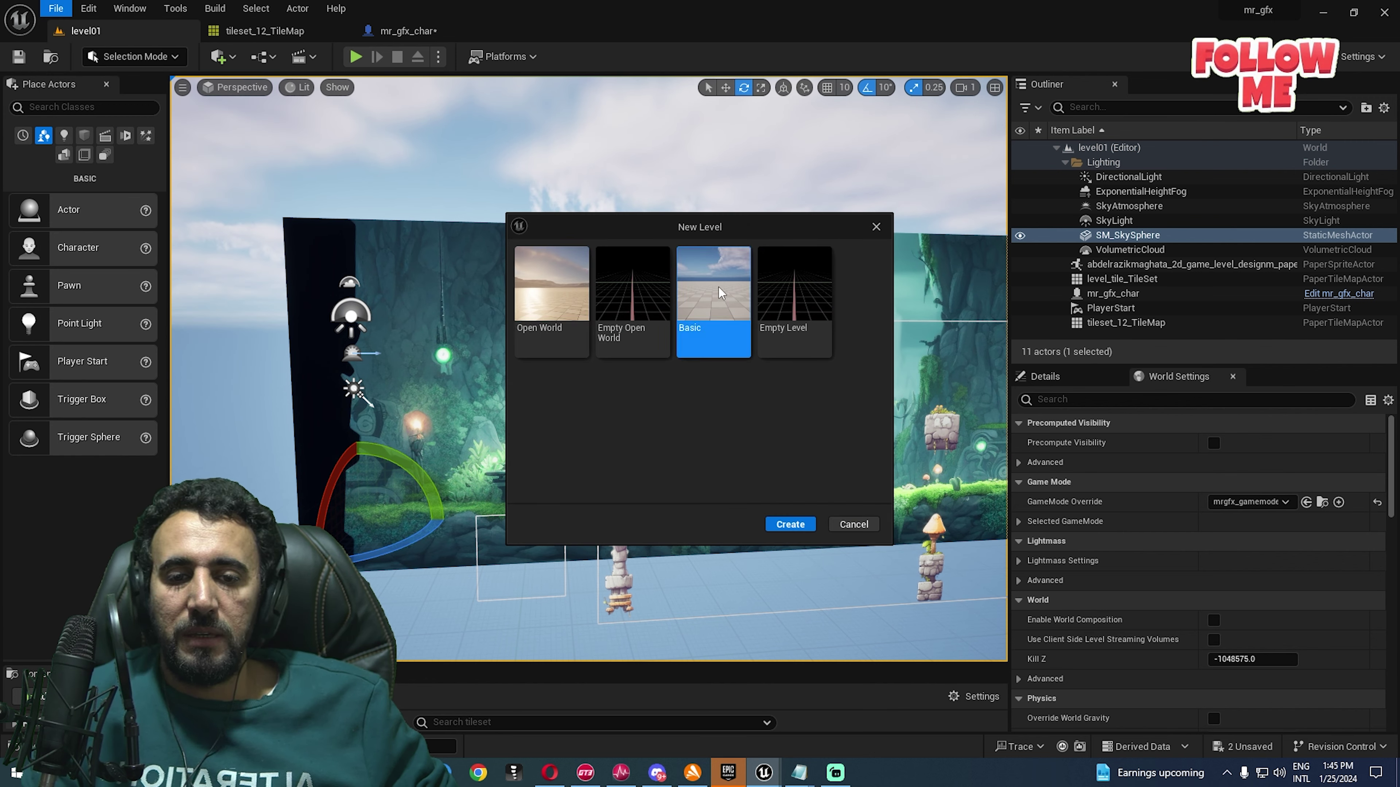
left_click(785, 524)
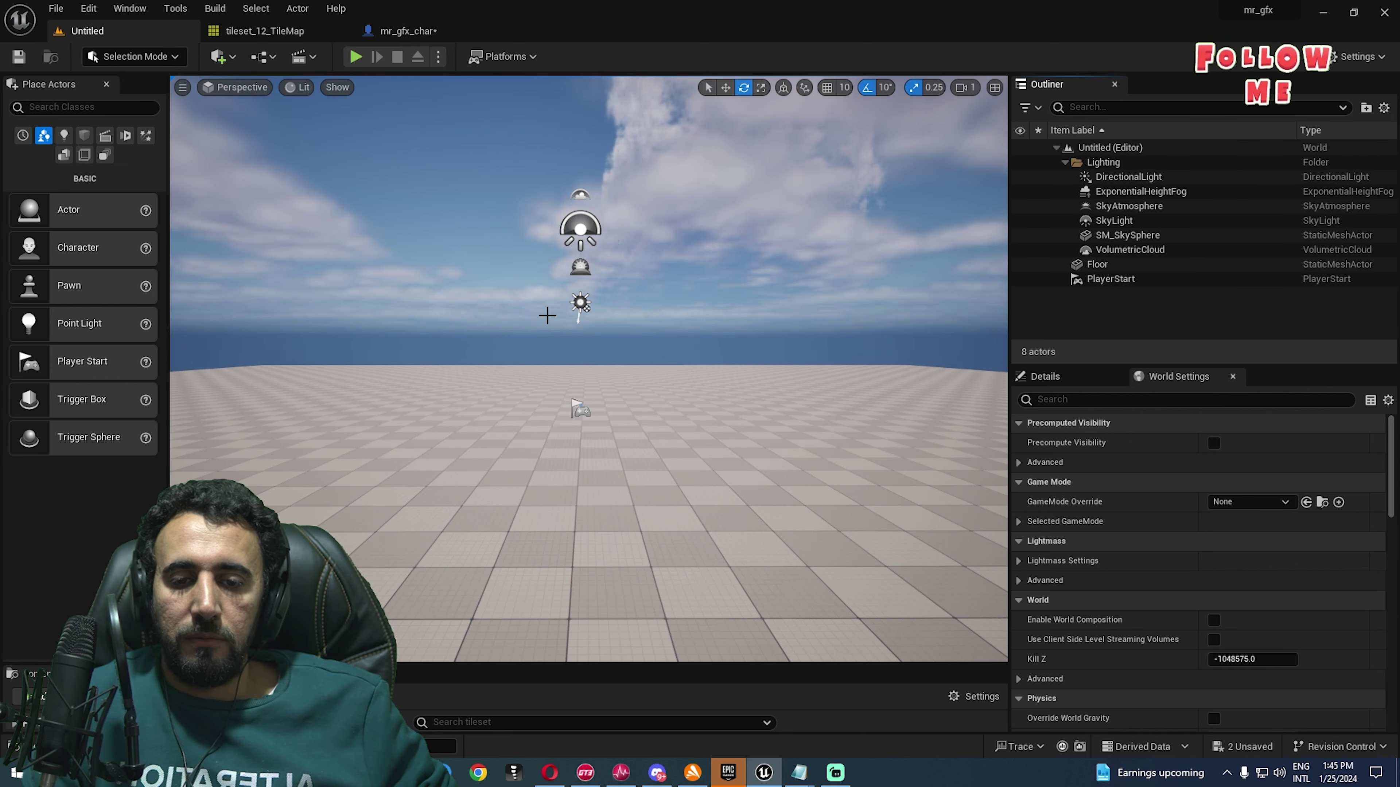
- Run the new level, move the default pawn around above the floor, and stop playing
left_click(349, 62)
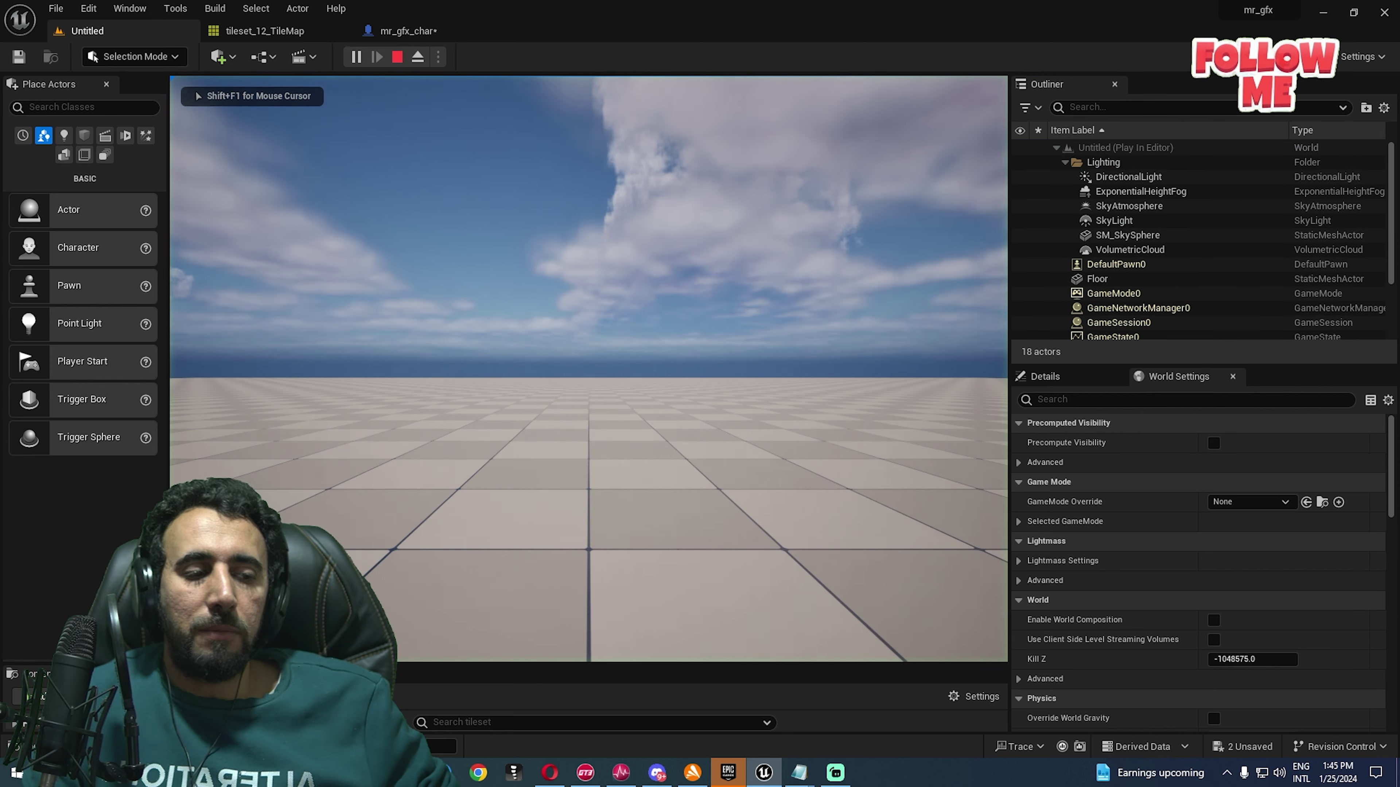
key("e")
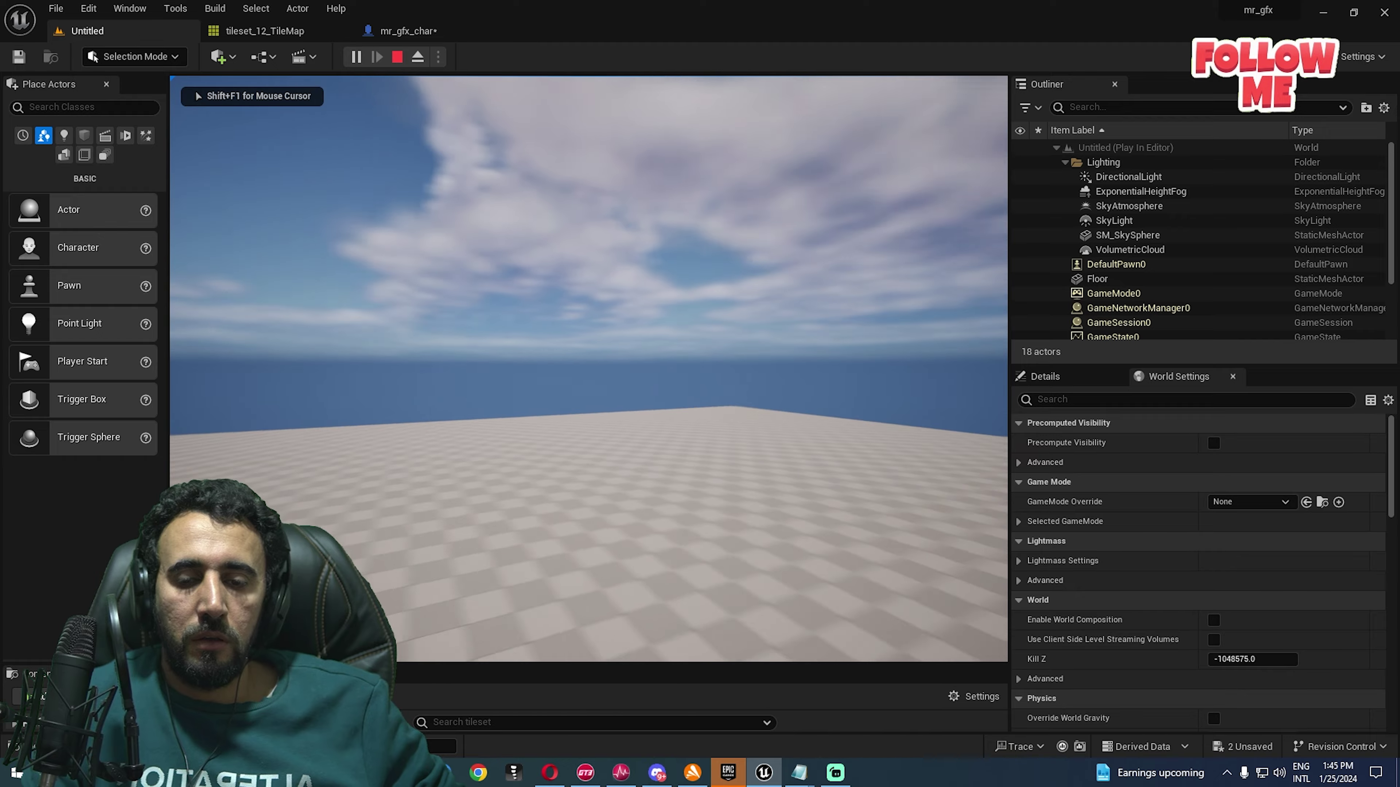
key("d")
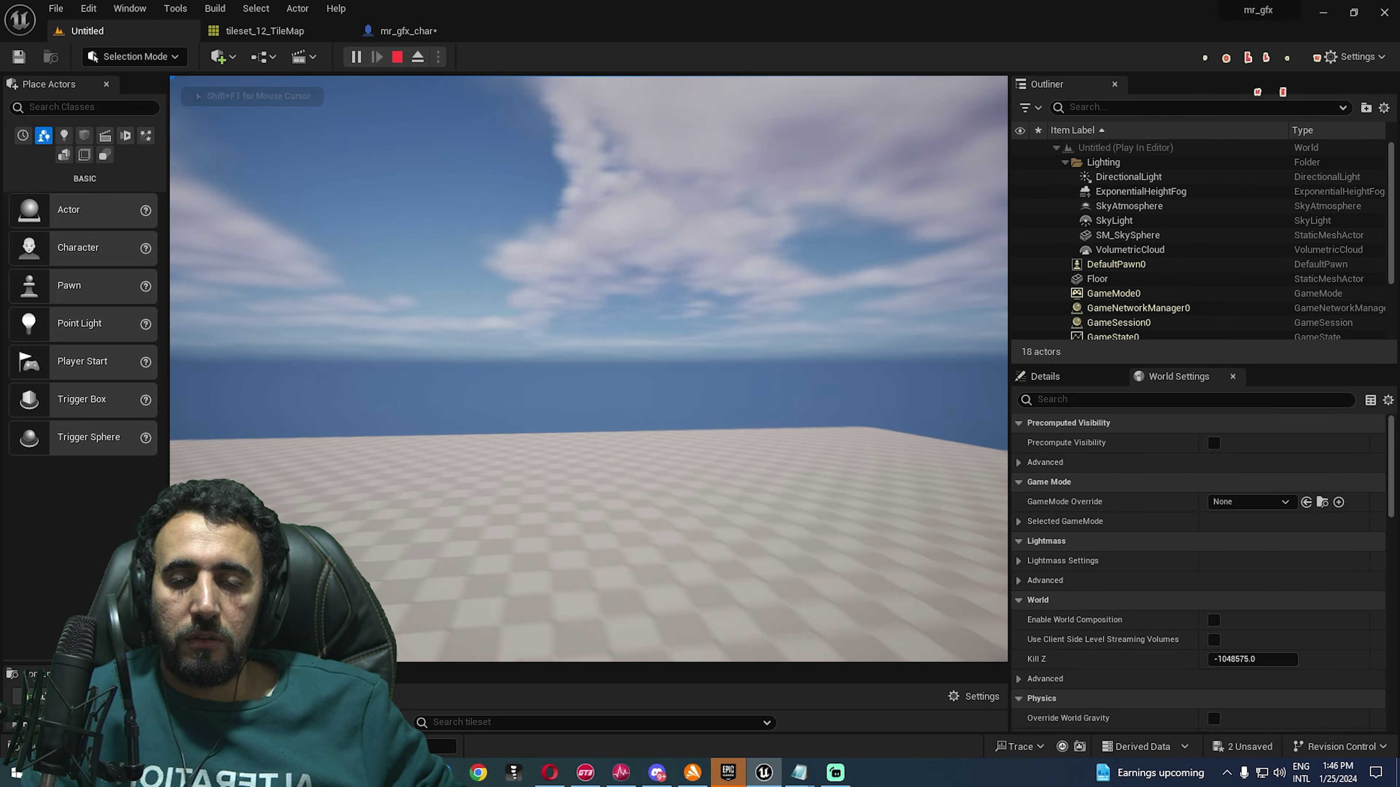
key("Escape")
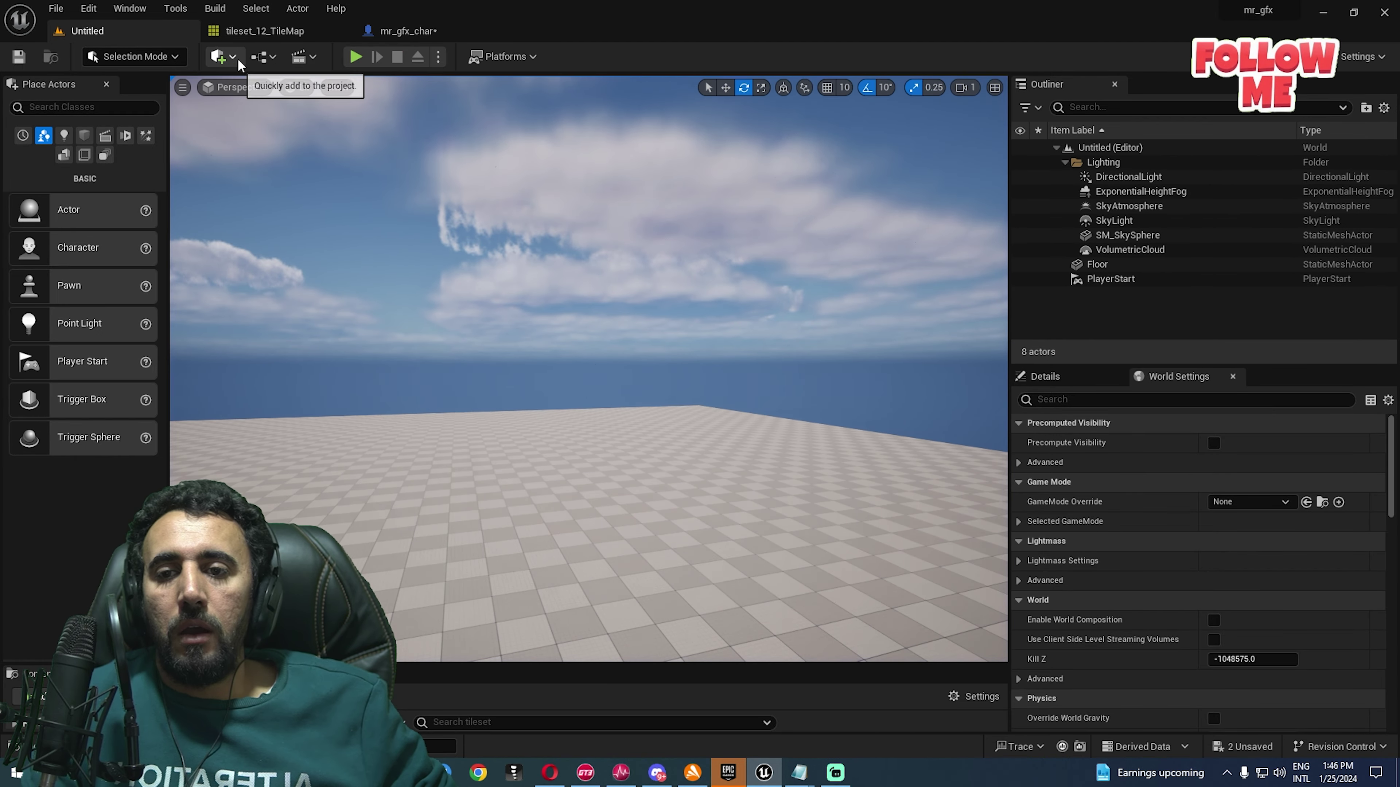
- Place an additional Player Start actor on the floor, run the level to check the spawn, and stop playing
left_click(218, 56)
mouse_move(269, 179)
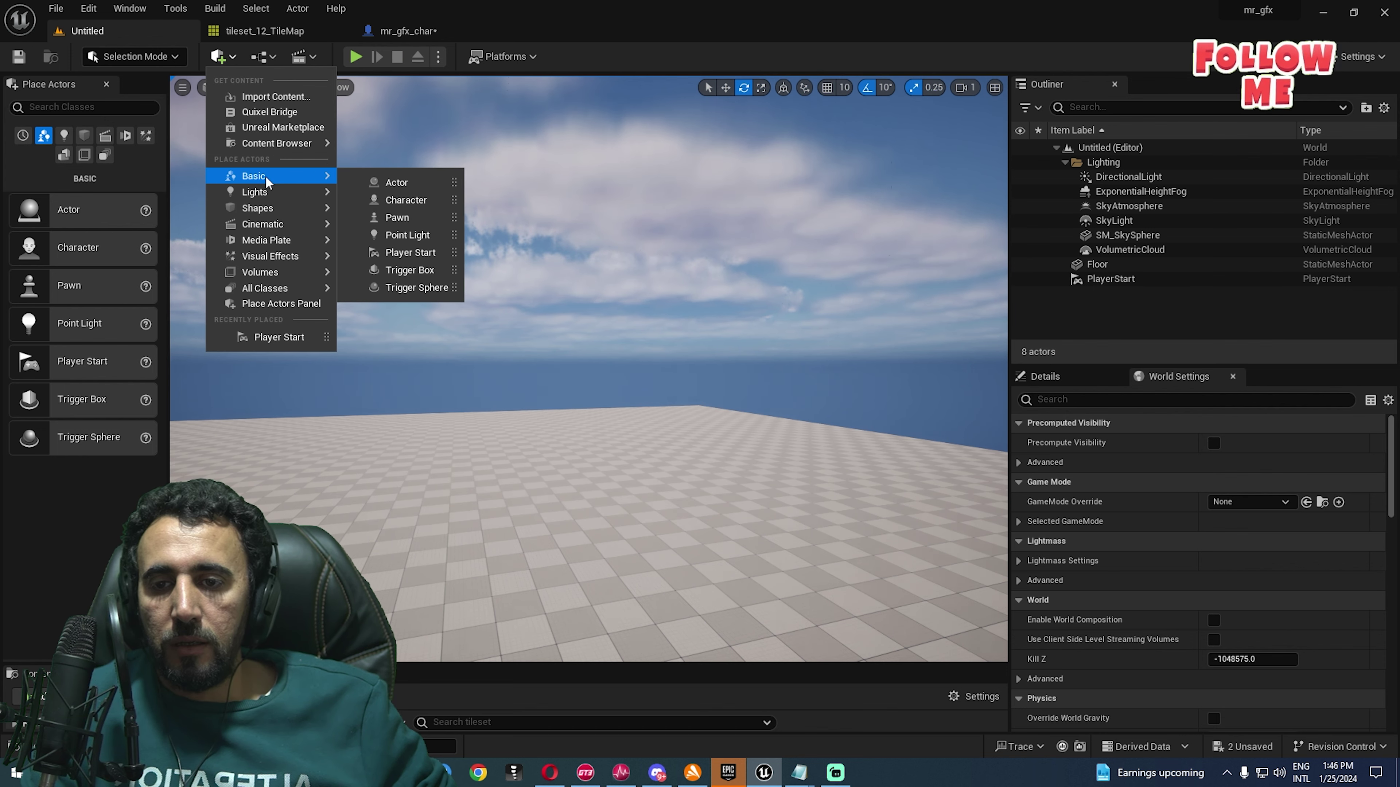
left_click_drag(410, 253, 577, 522)
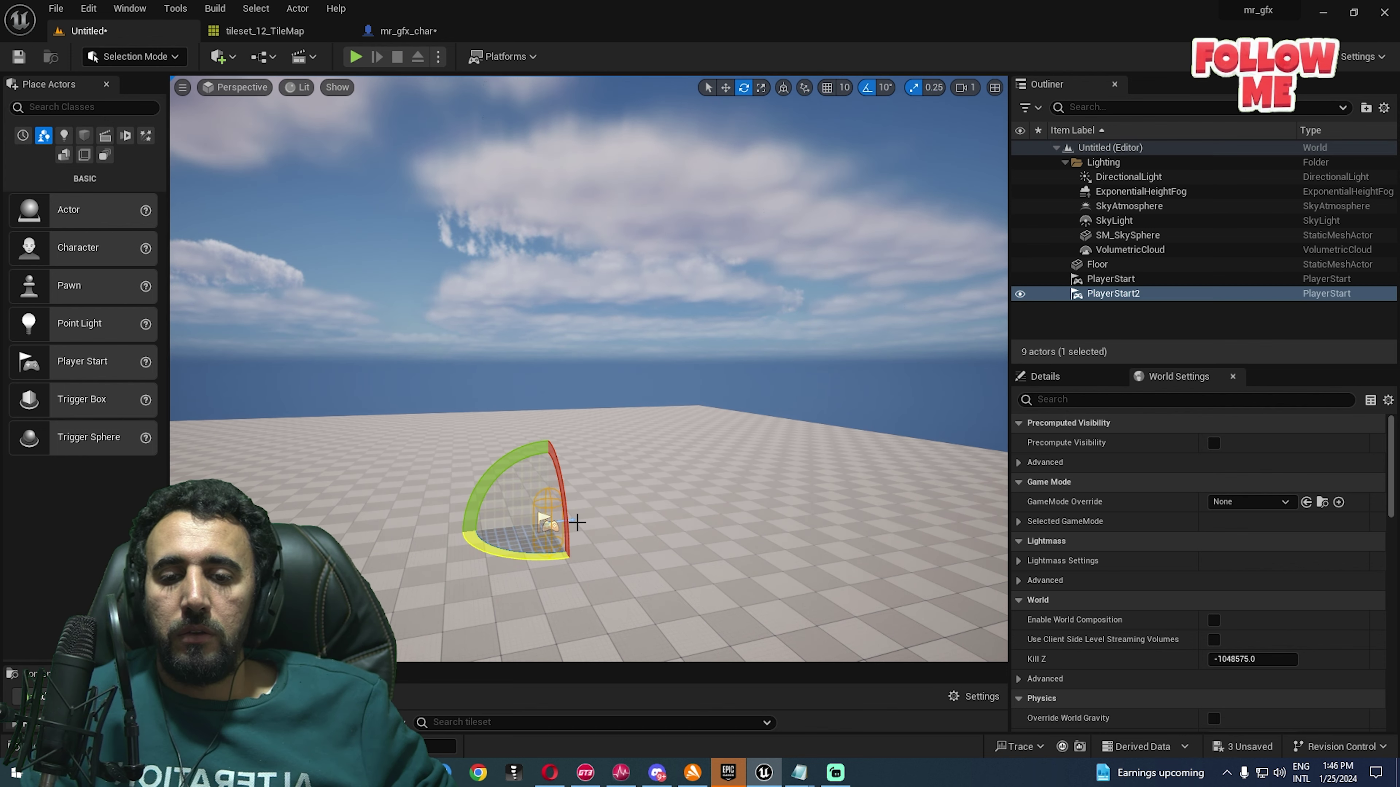
left_click(356, 58)
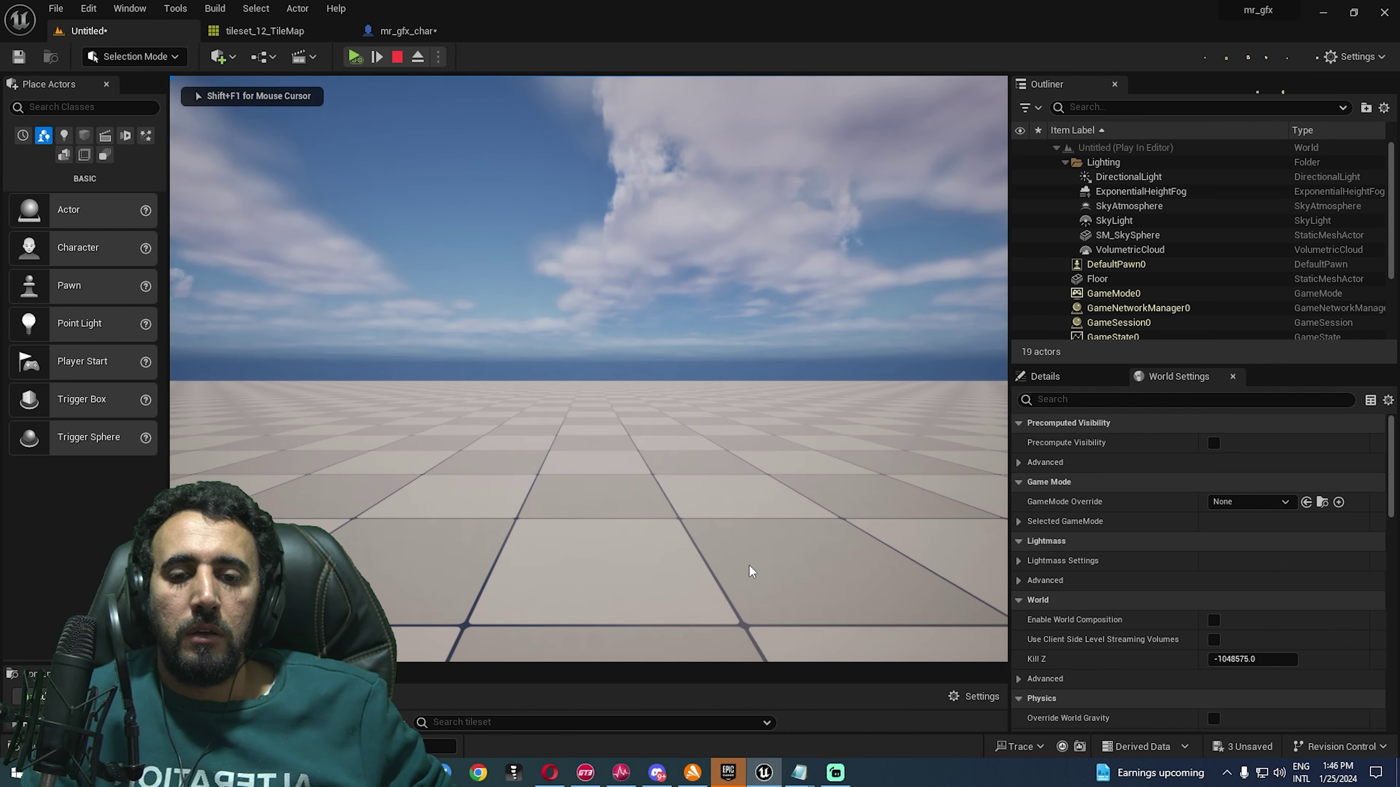
key("Escape")
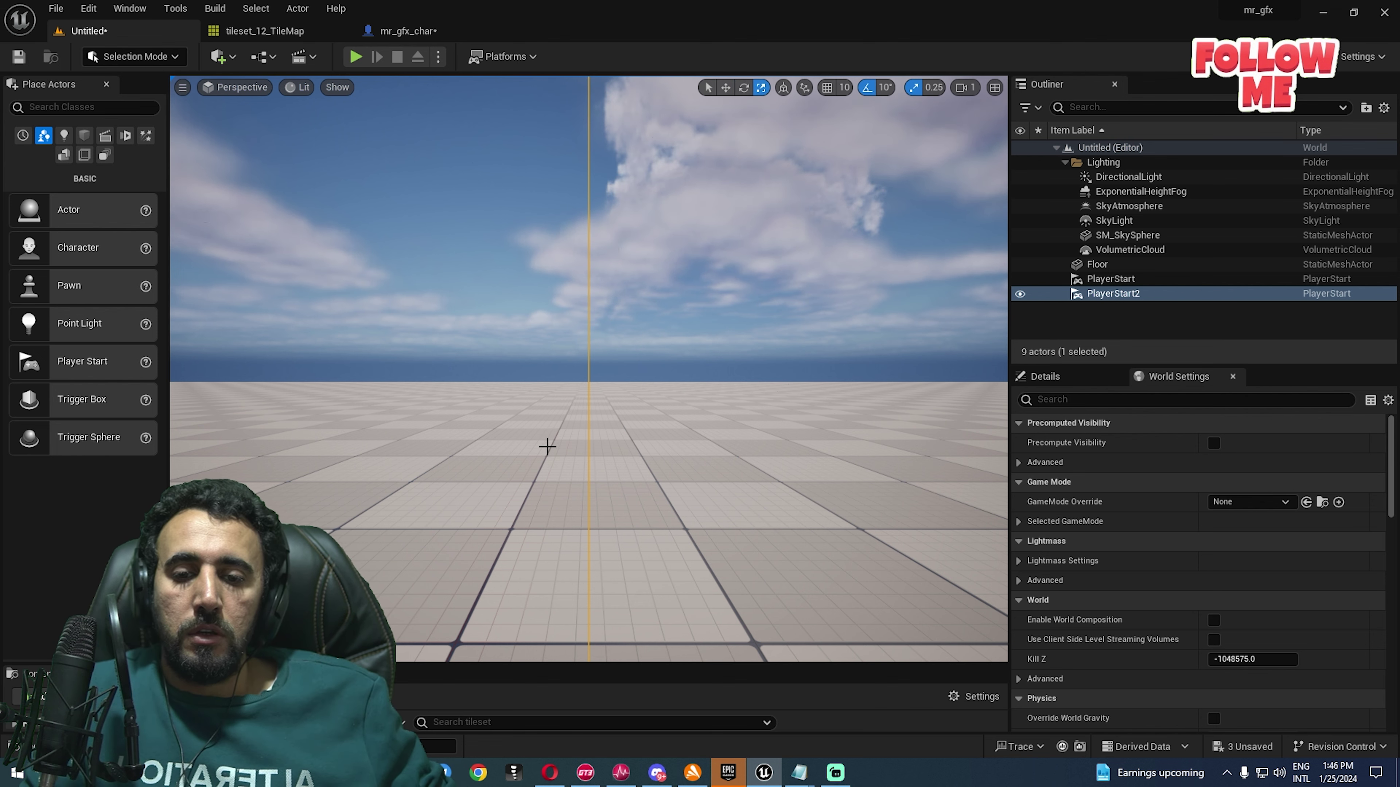
- Create a new Blueprint class in the bluprint folder with Game Mode Base as its parent
left_click(510, 491)
key("w")
key("ctrl+space")
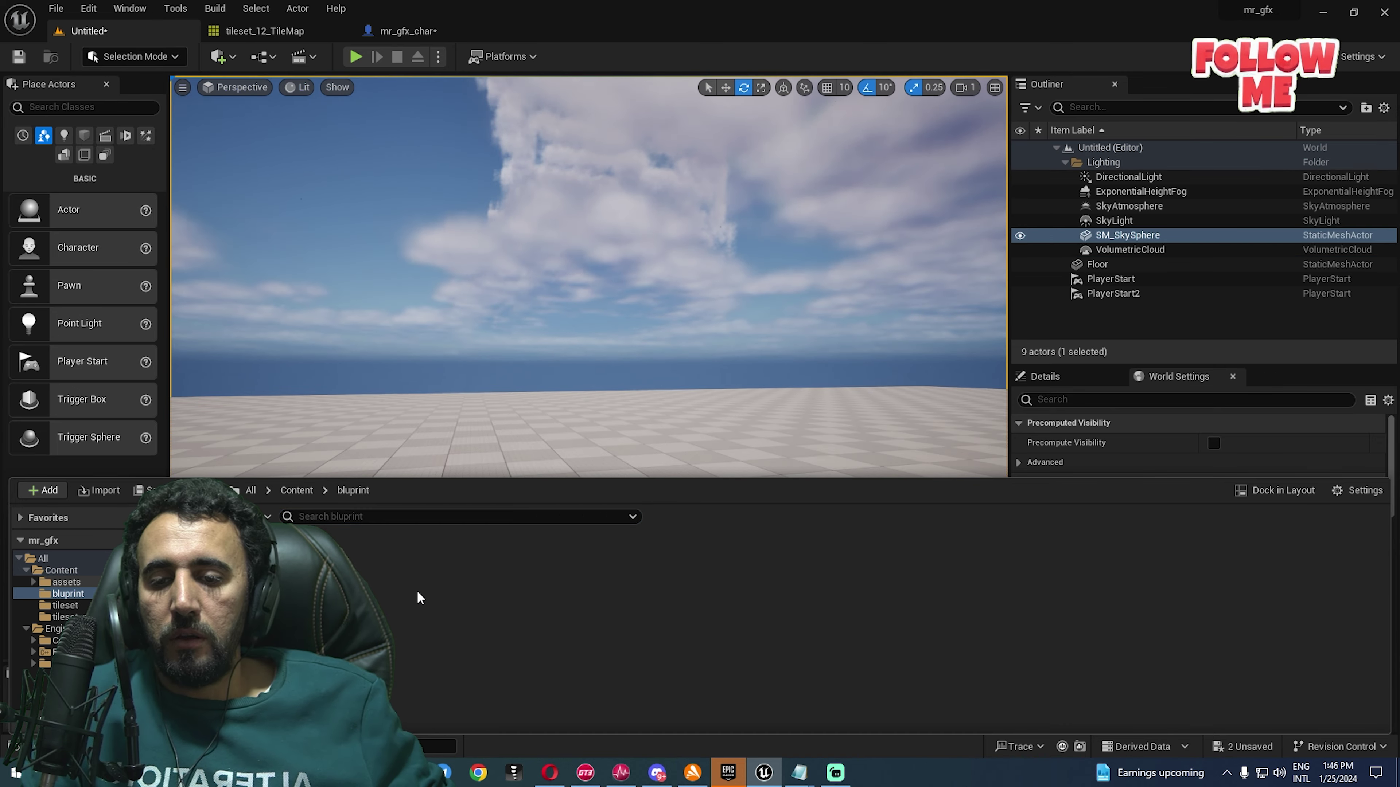
right_click(417, 598)
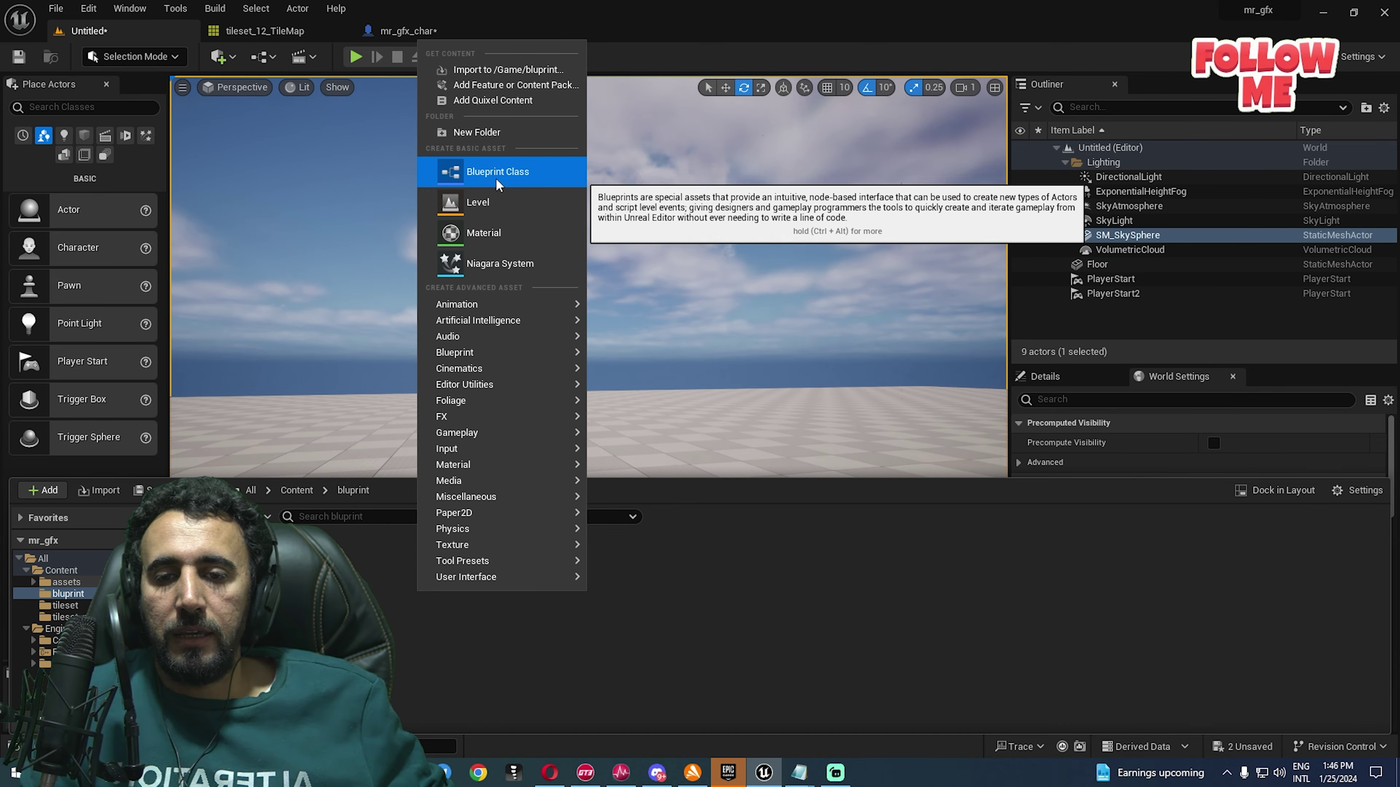
left_click(506, 177)
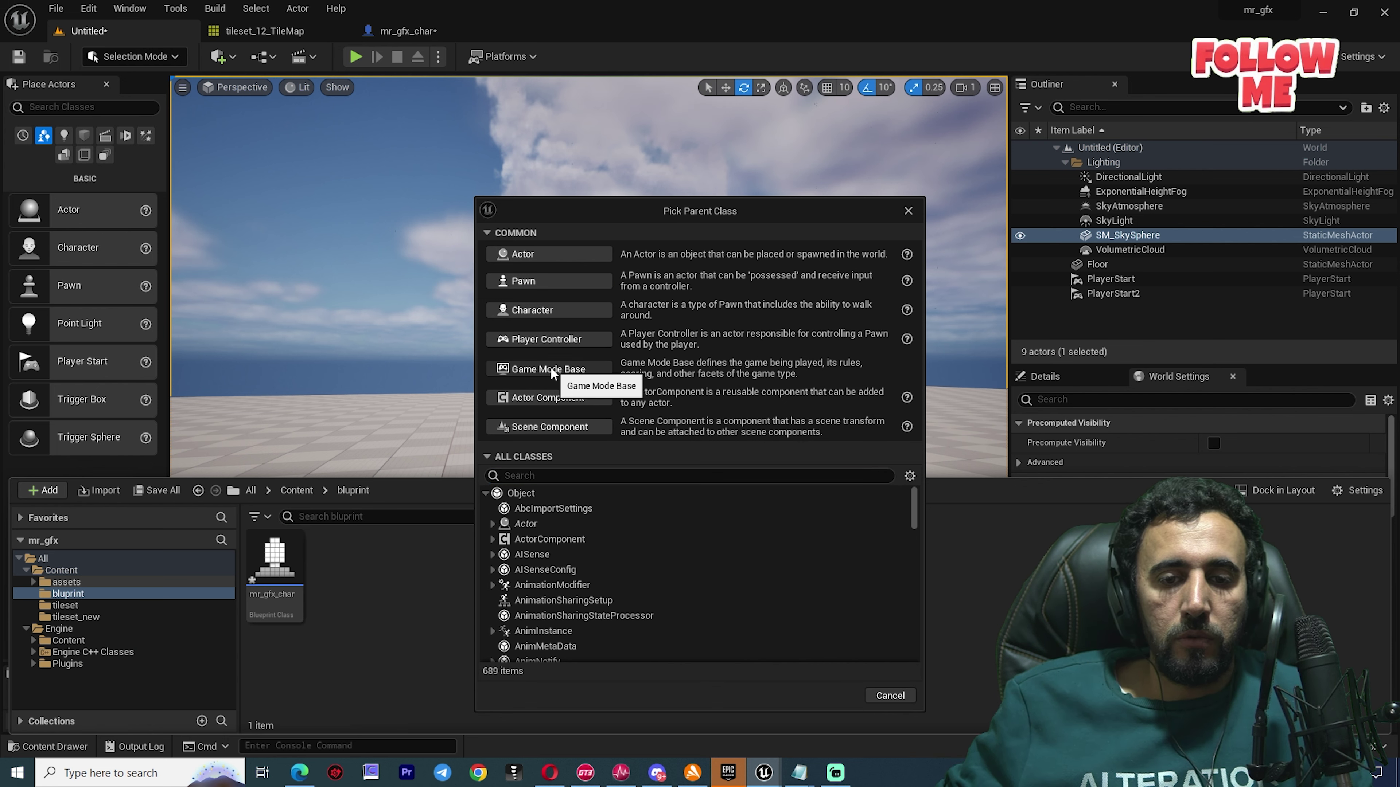
left_click(552, 369)
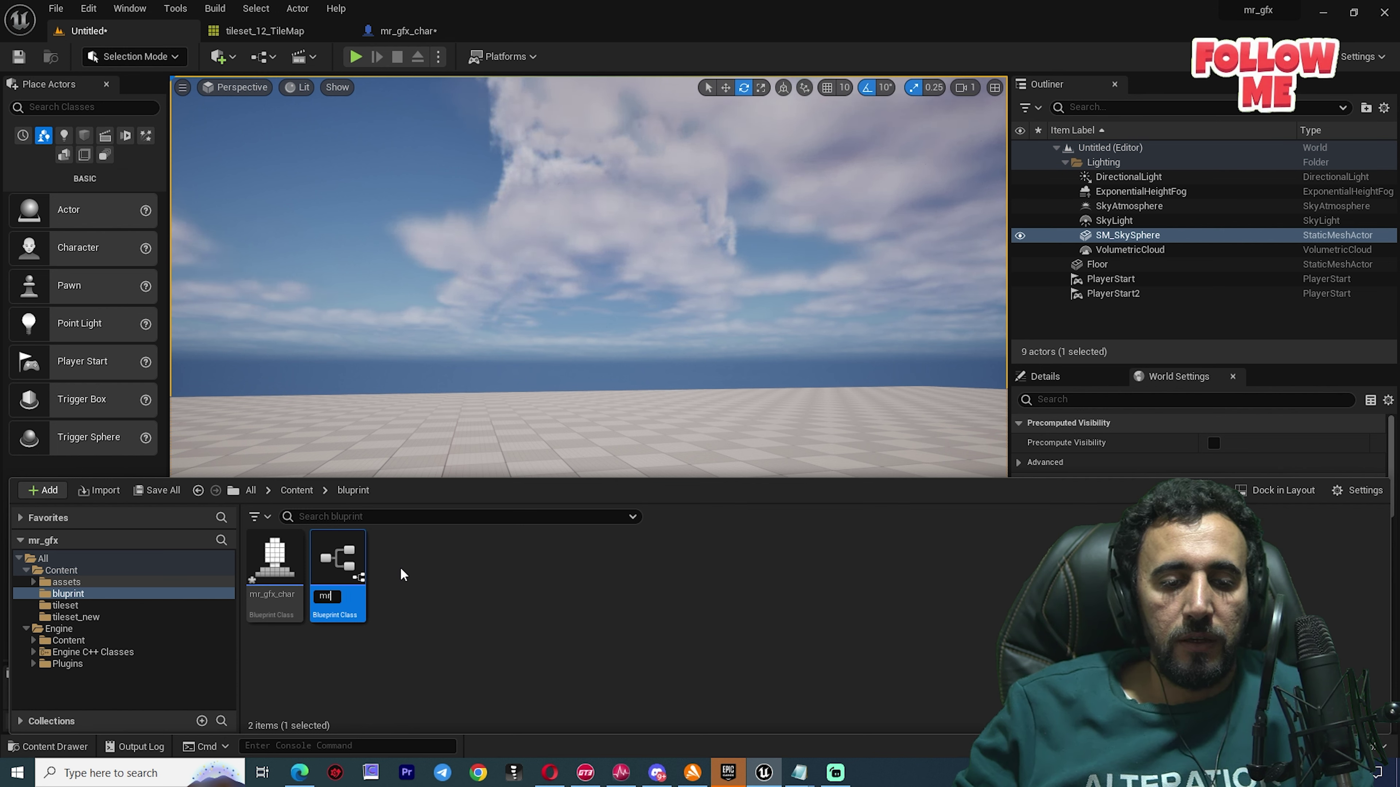
- Name the new game mode Blueprint mrgfx_game_mode
type("mrgfx")
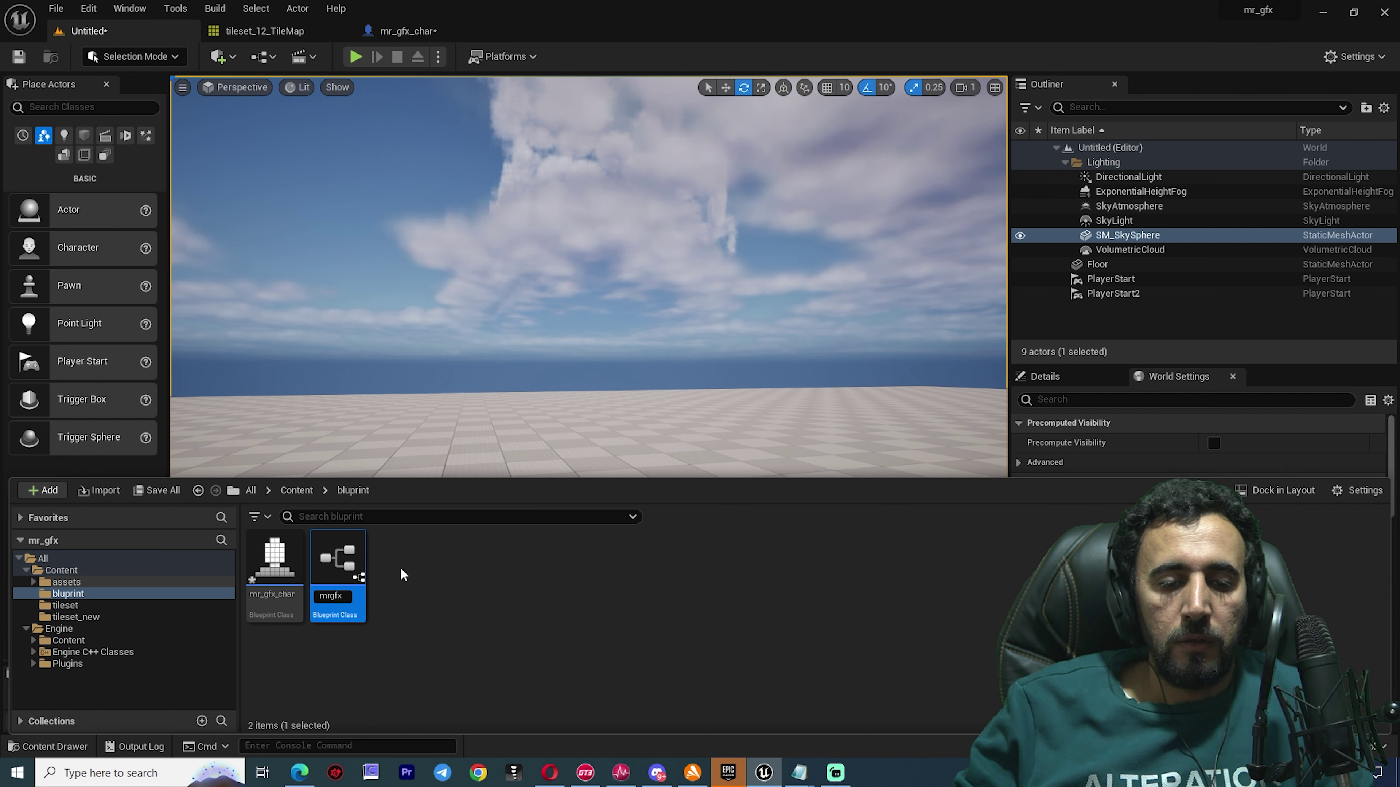
type("_game")
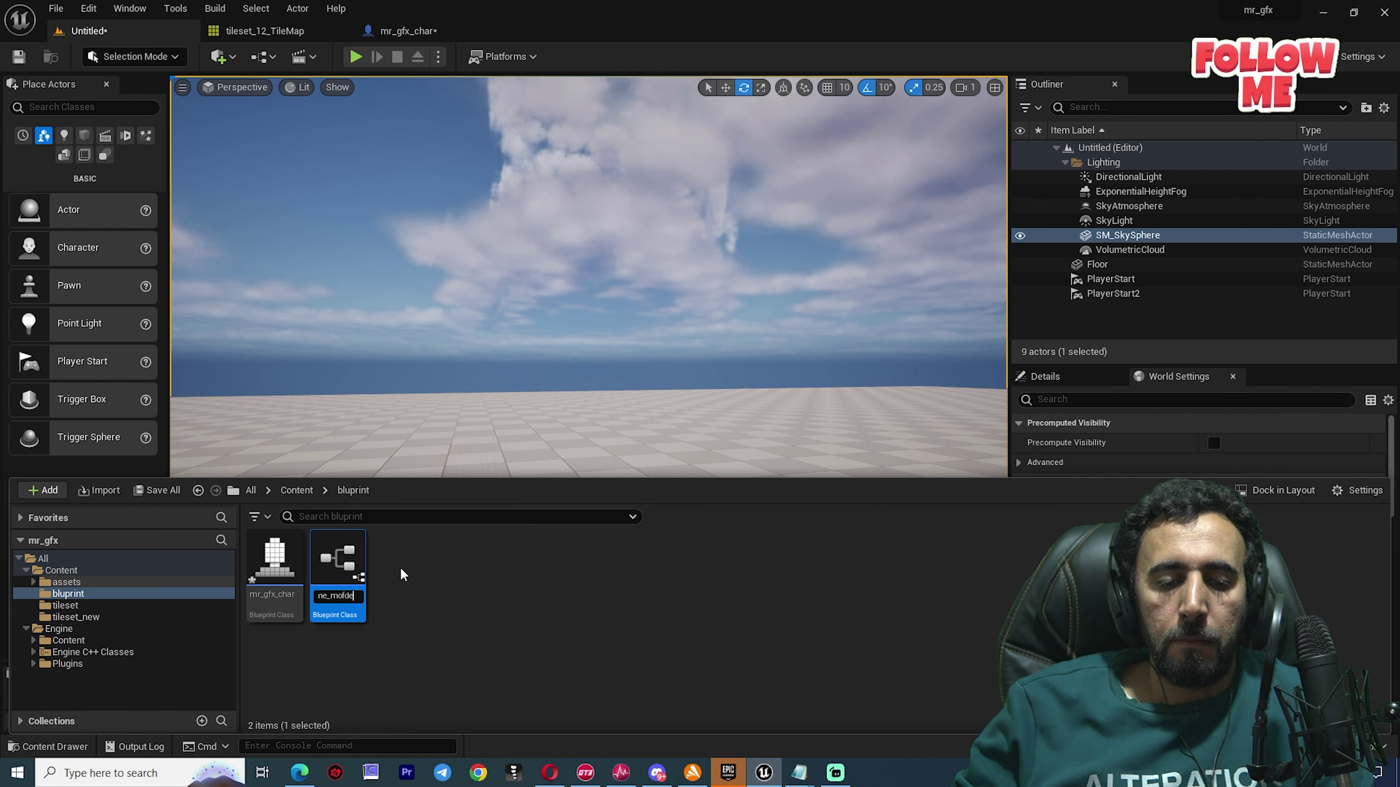
key("BackSpace")
key("BackSpace")
type("d")
key("BackSpace")
key("BackSpace")
type("de")
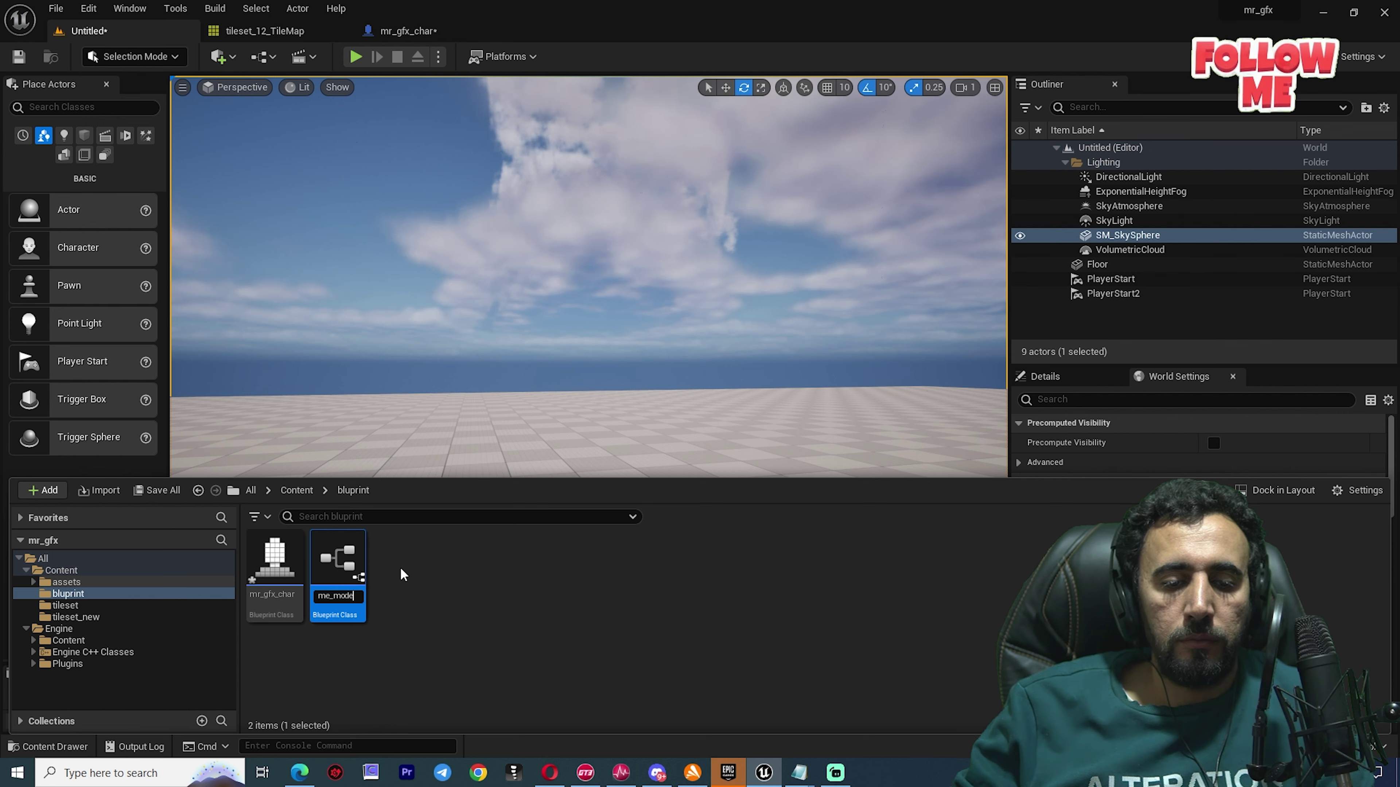
key("Return")
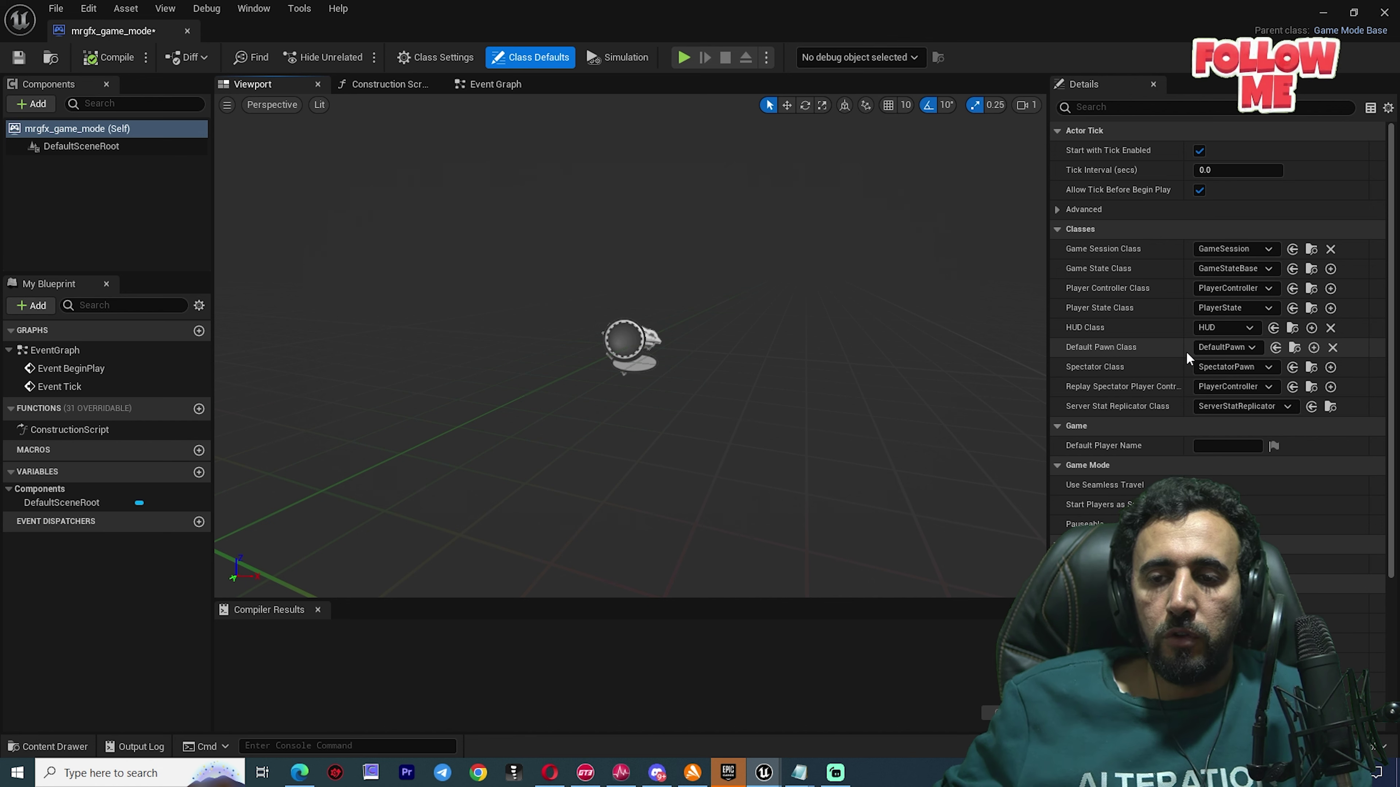
- Set the Default Pawn Class of mrgfx_game_mode to mr_gfx_char, then compile and close the Blueprint
left_click(1226, 347)
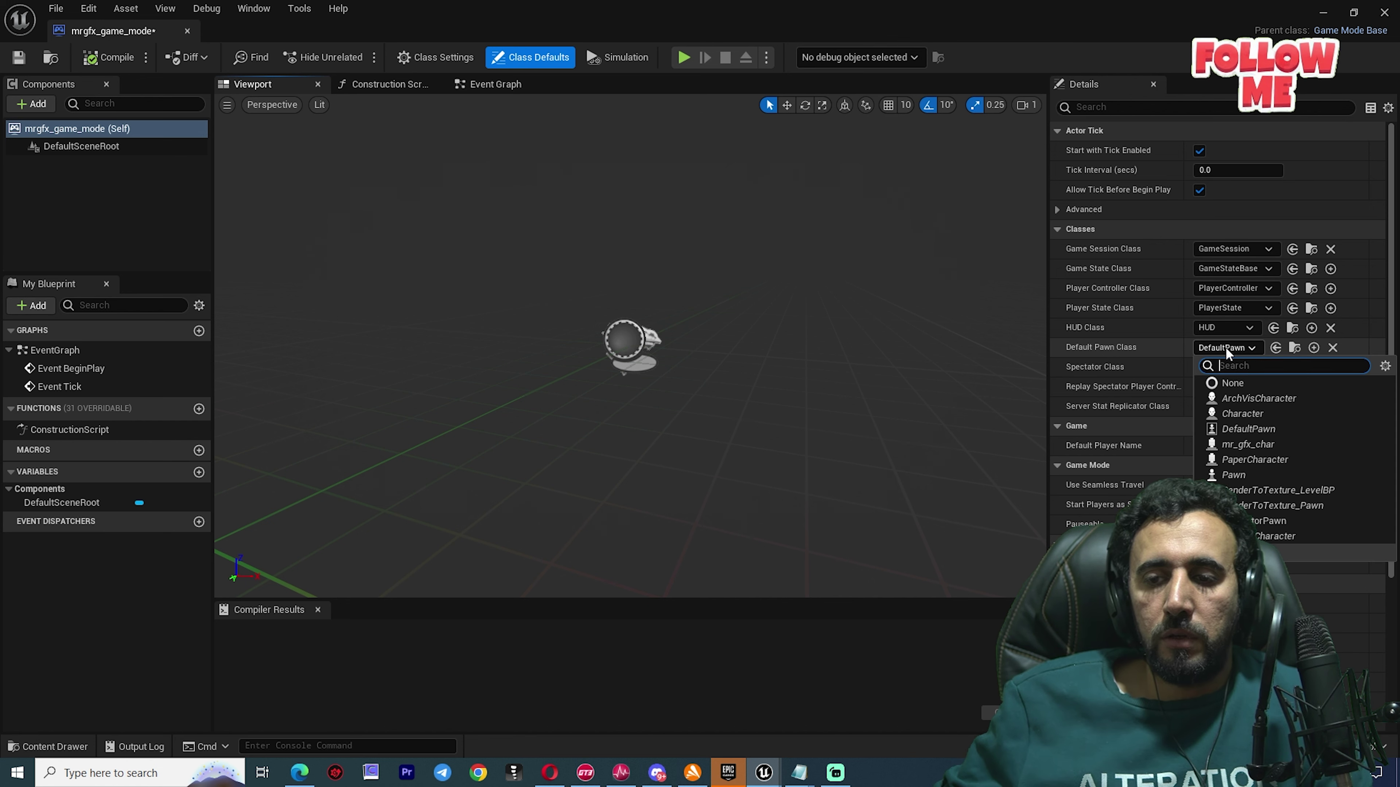
left_click(1249, 445)
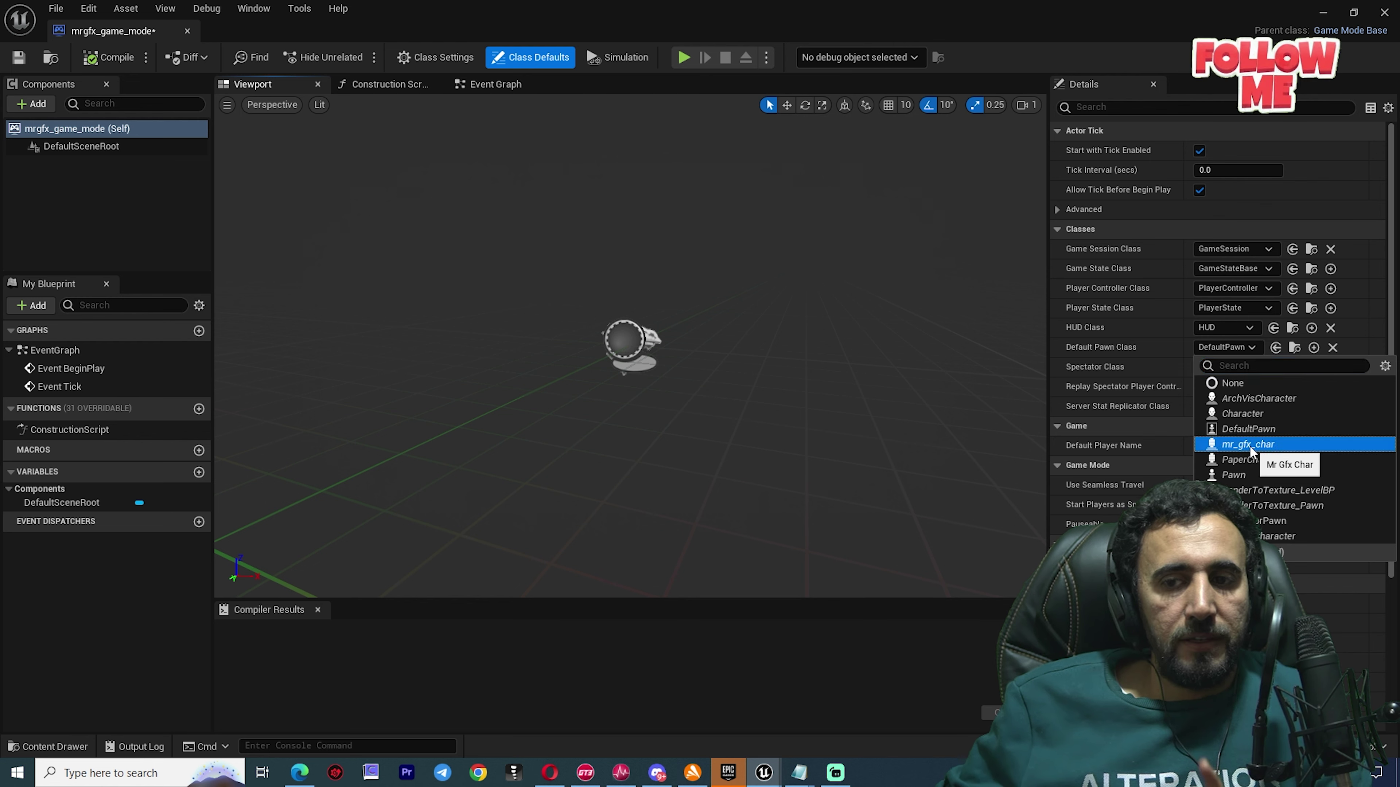
left_click(93, 58)
left_click_drag(138, 31, 246, 32)
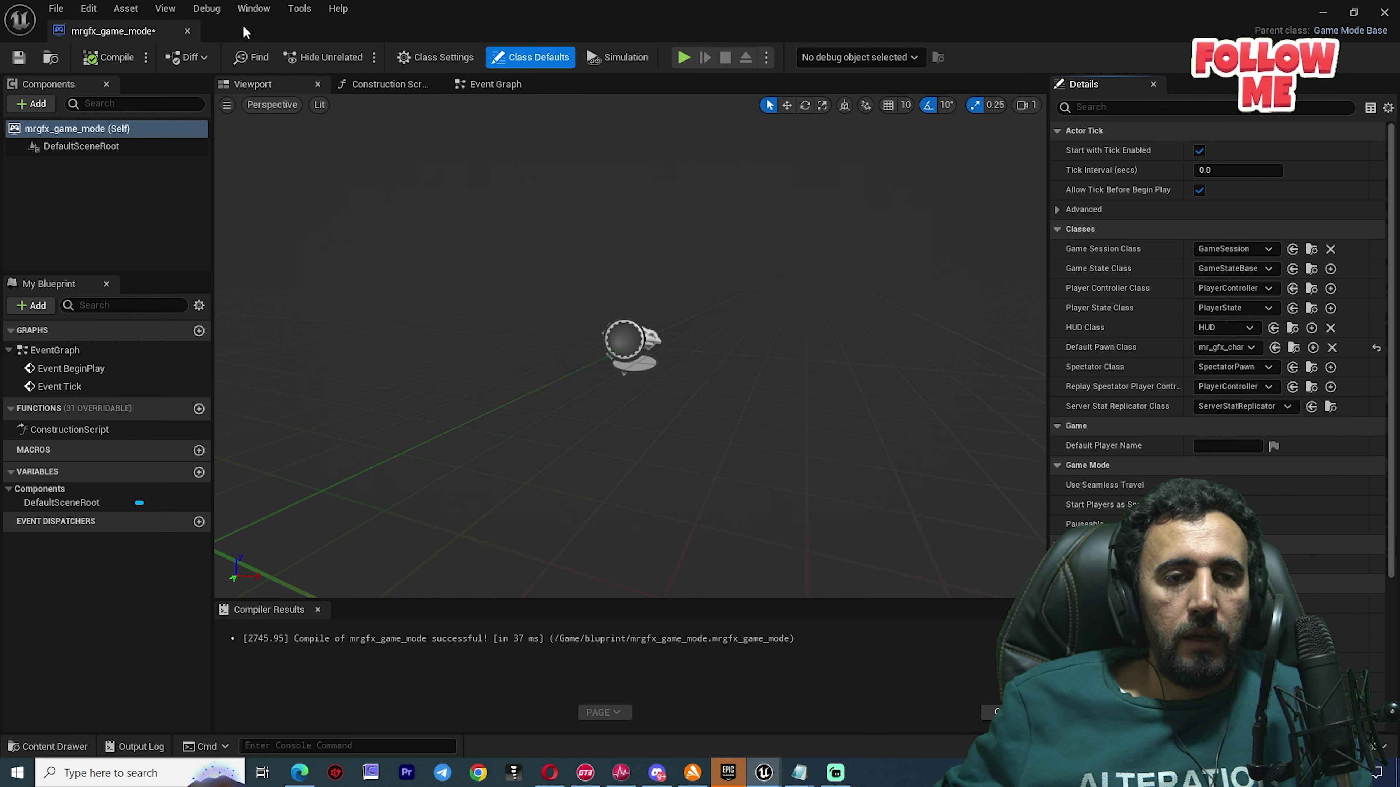
left_click(188, 31)
- Run the untitled level to check which pawn spawns, and stop playing
key("ctrl+space")
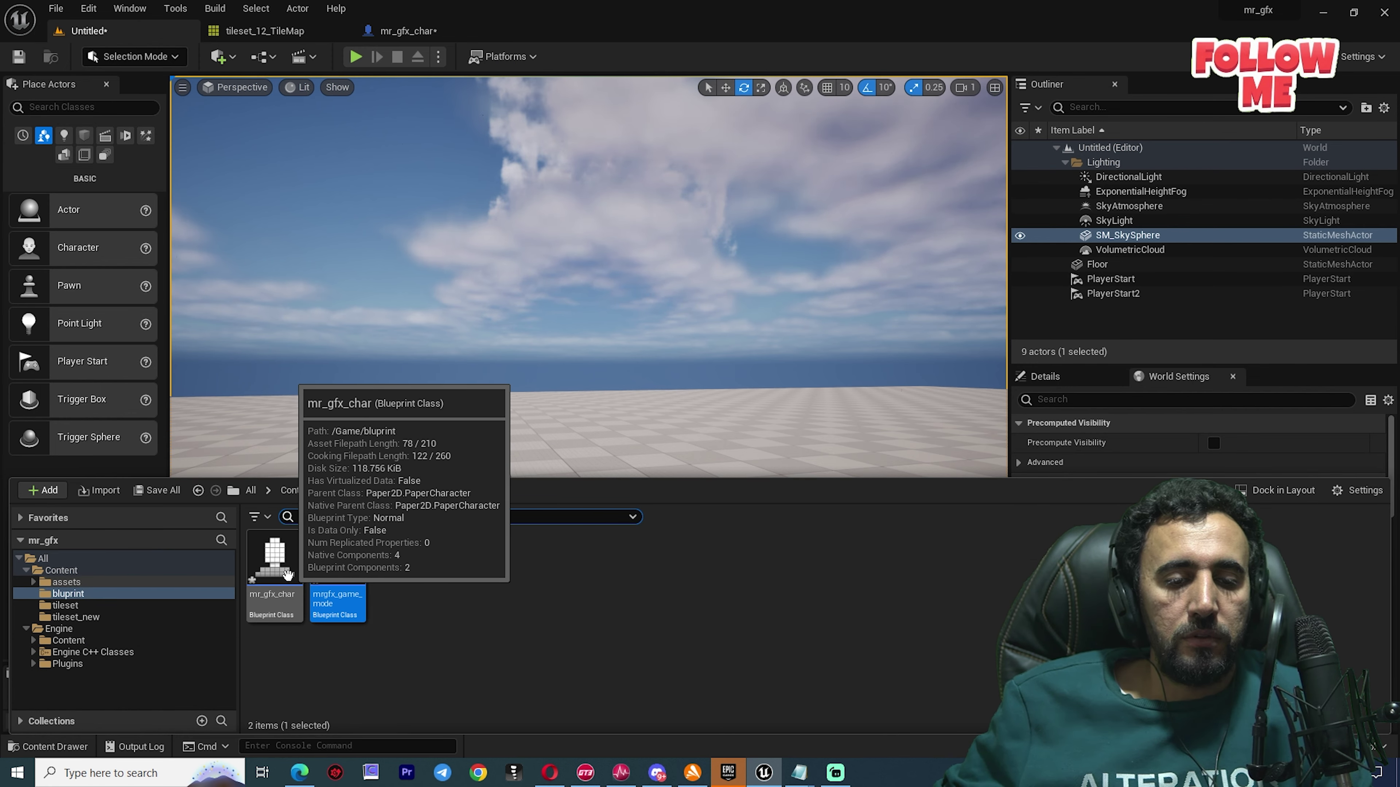
left_click(362, 62)
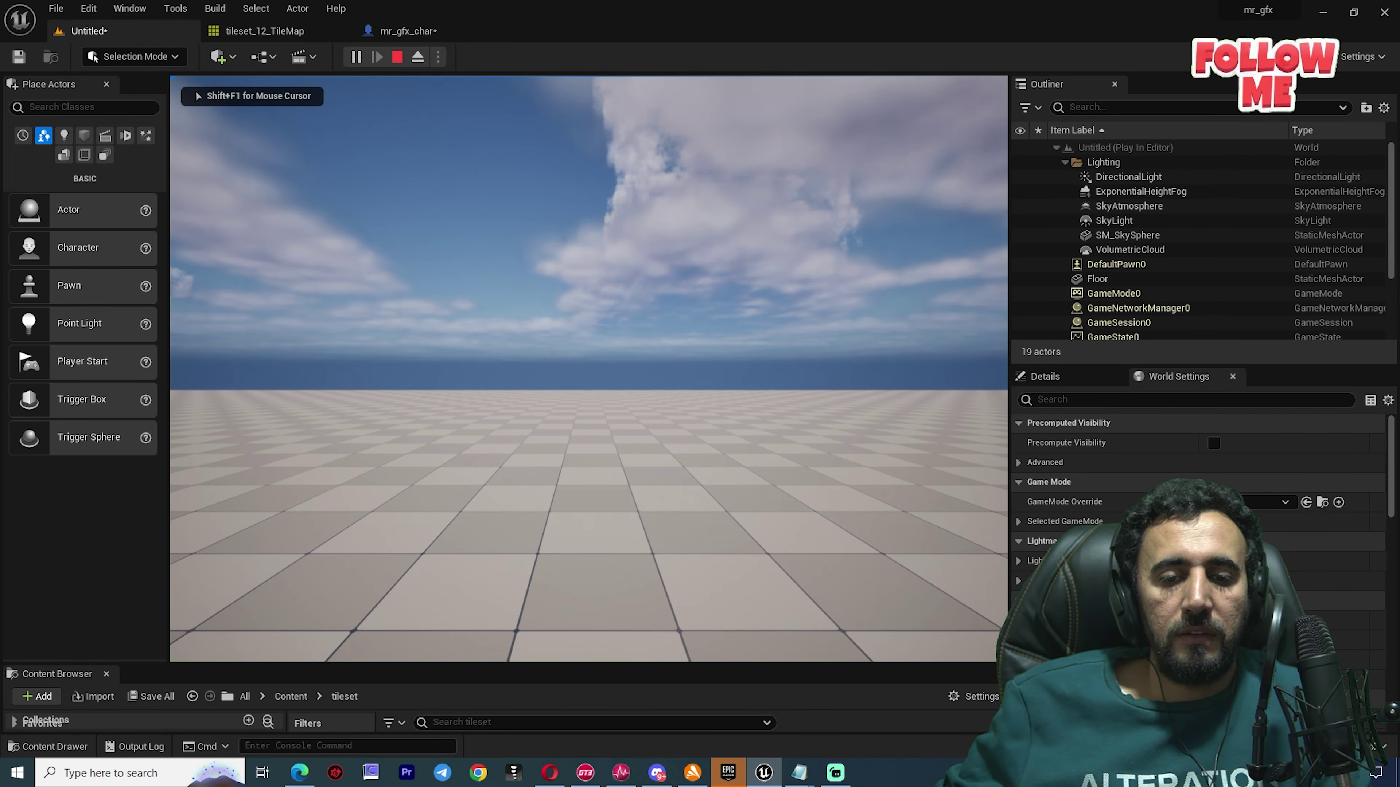
key("Escape")
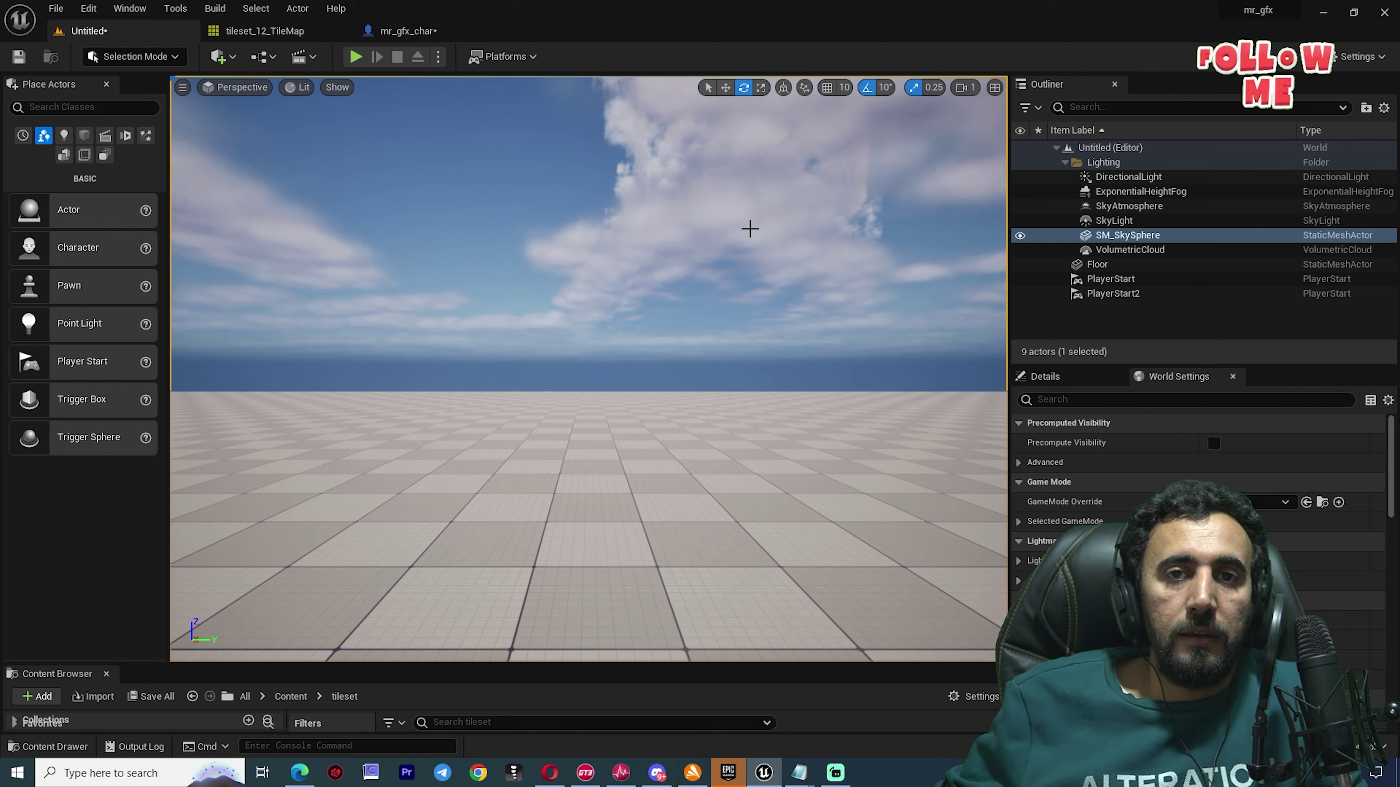
- Set the project's Default GameMode to mrgfx_game_mode in the Maps & Modes settings
left_click(91, 12)
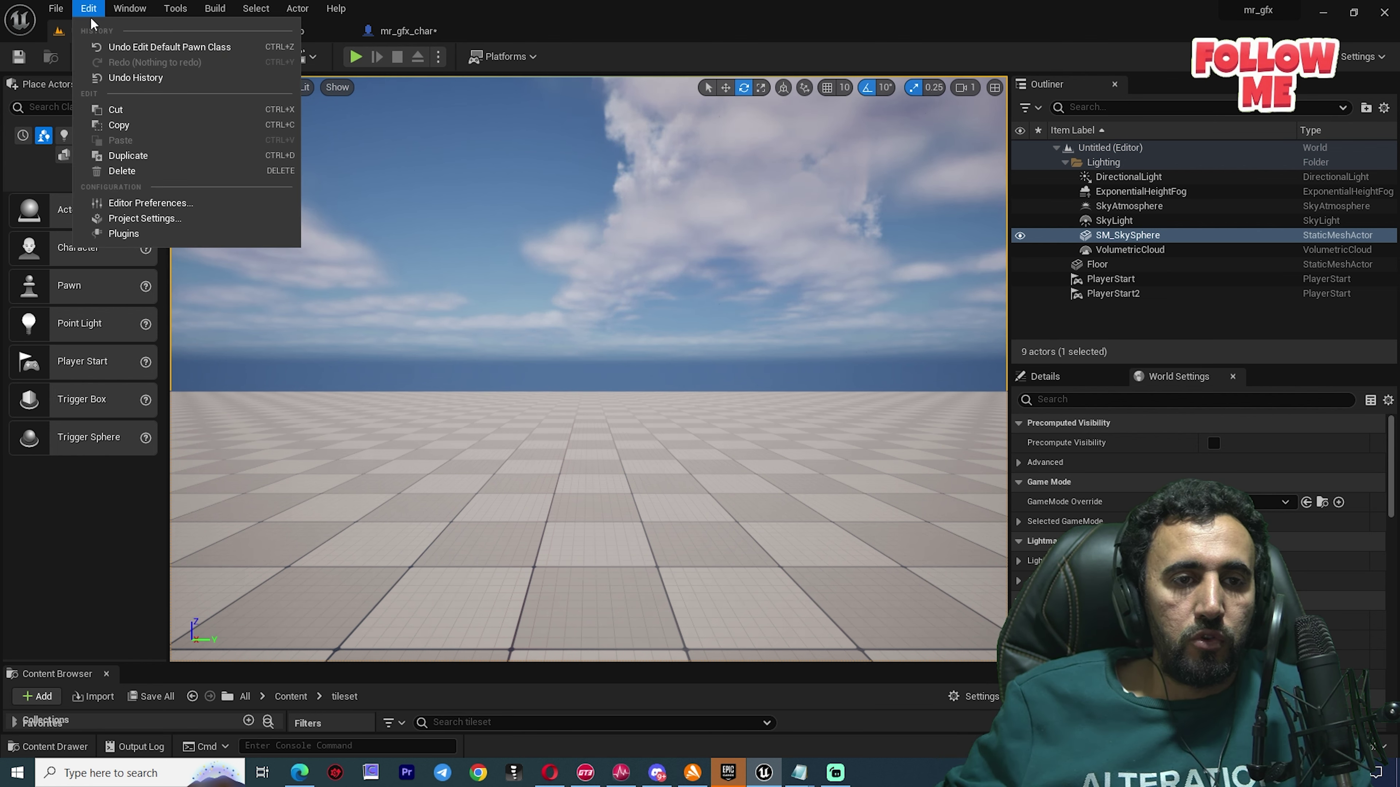
left_click(182, 219)
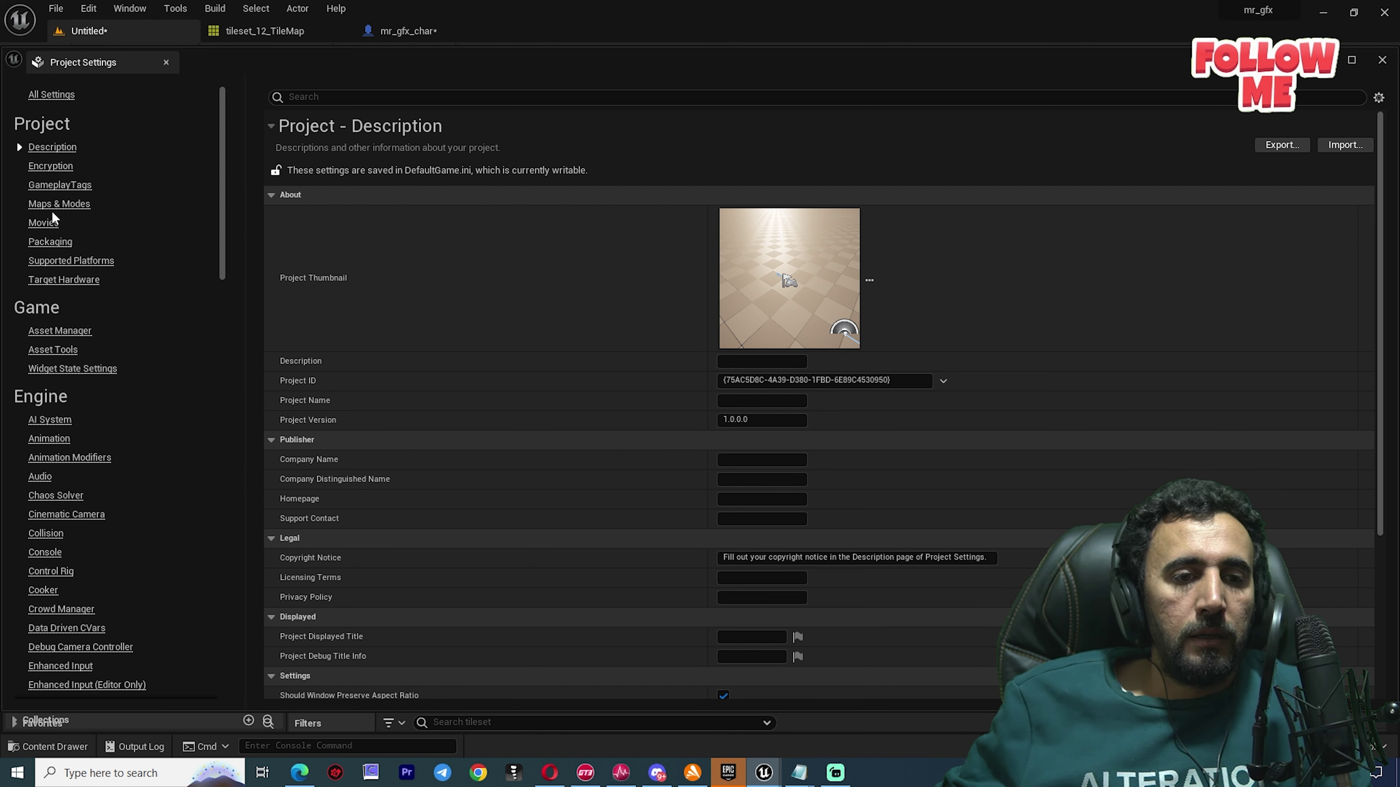
left_click(71, 207)
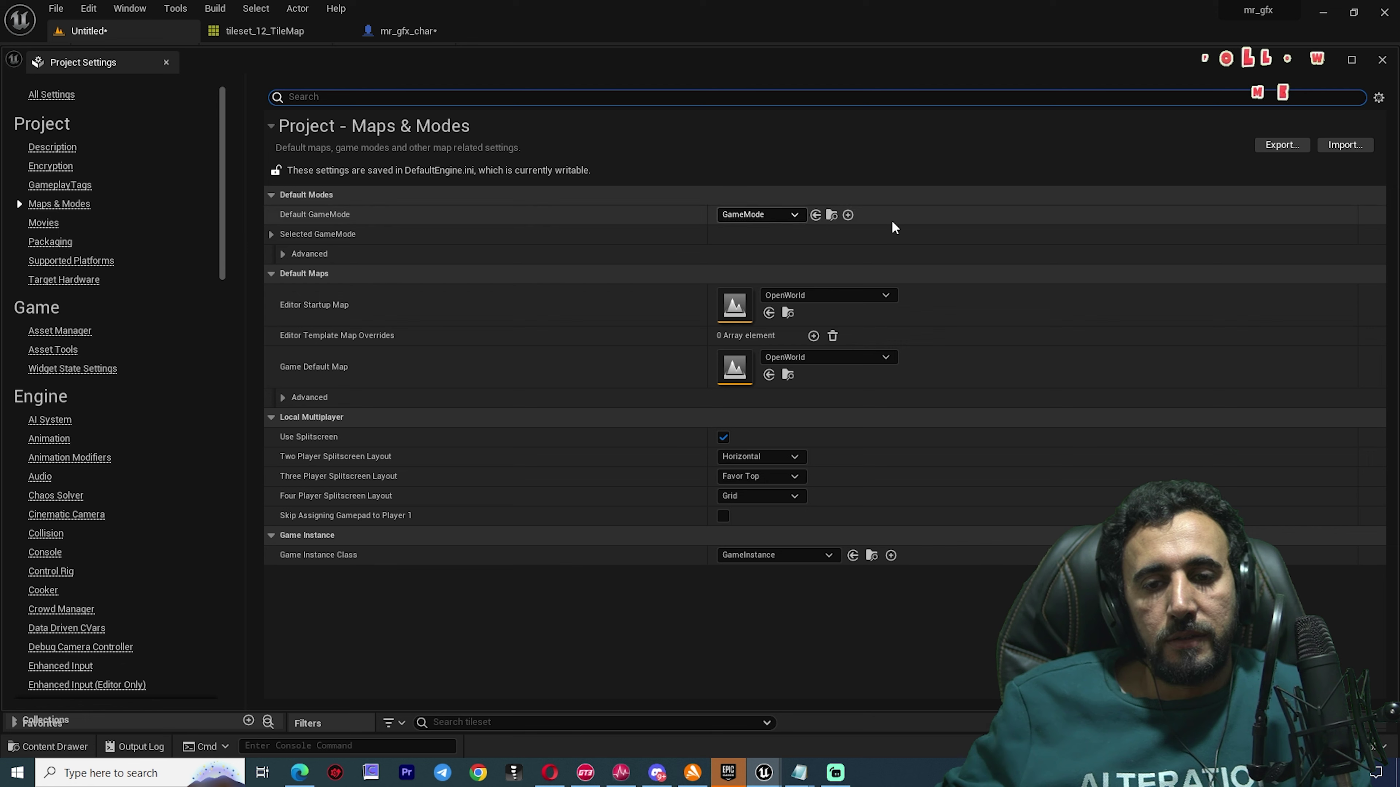
left_click(755, 215)
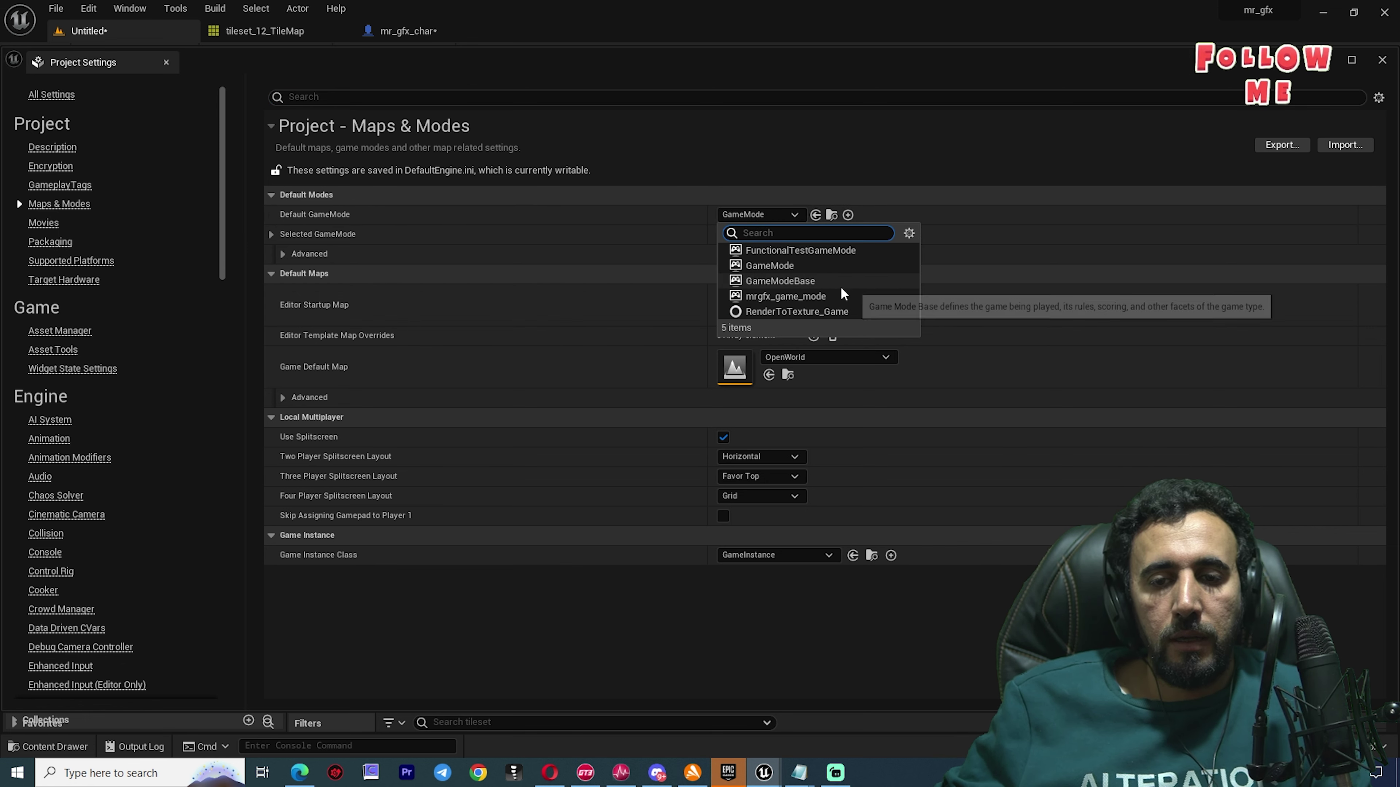
left_click(816, 296)
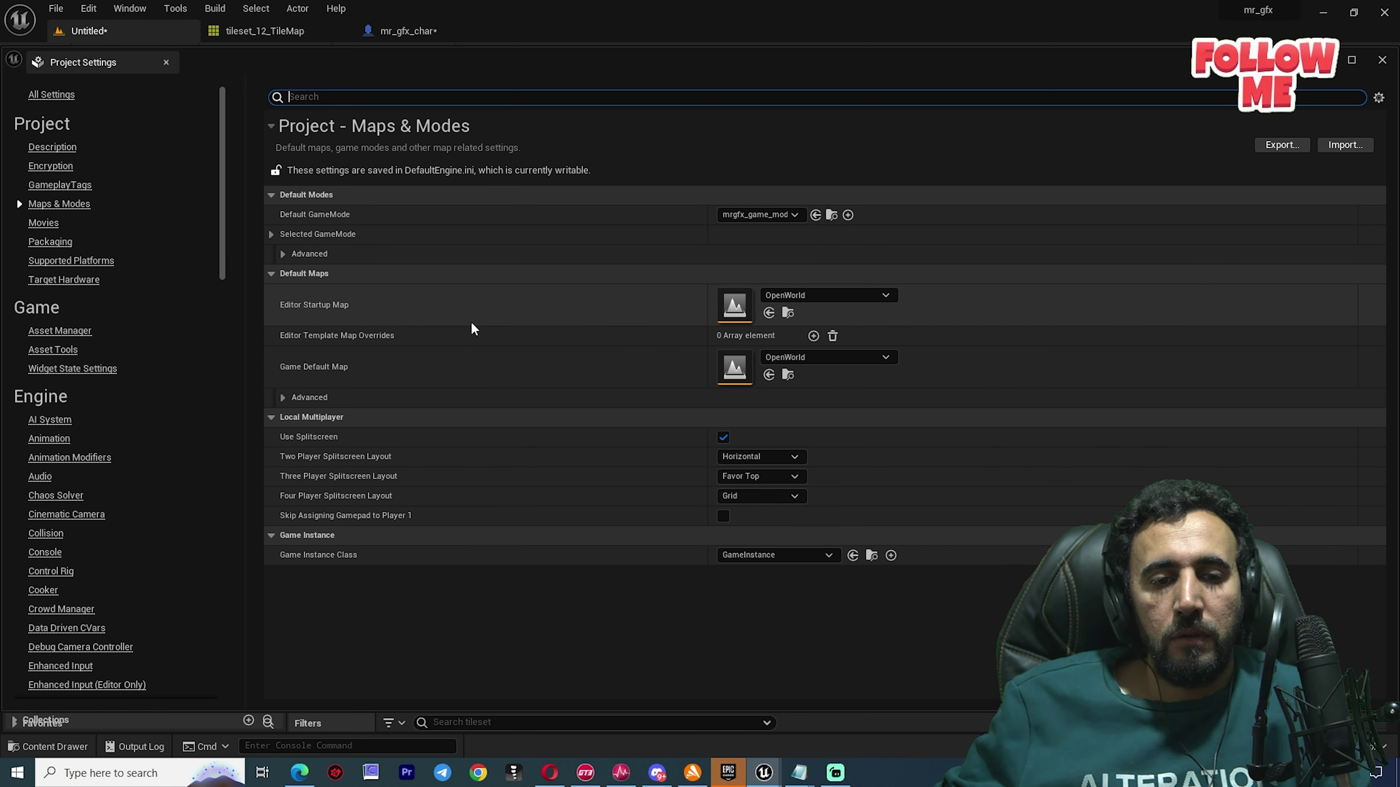
- Review the levels offered for the Editor Startup Map and close the project settings
left_click(813, 294)
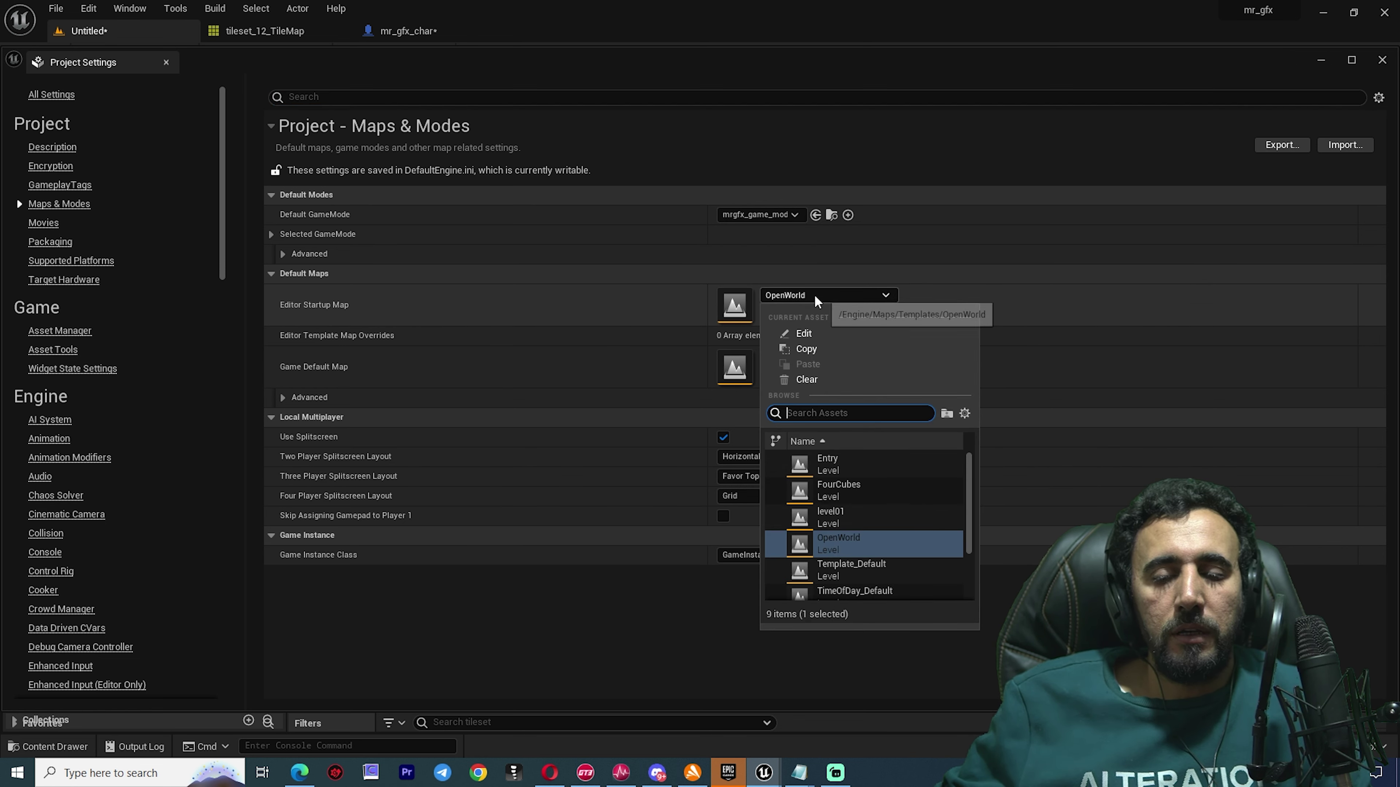
left_click(846, 290)
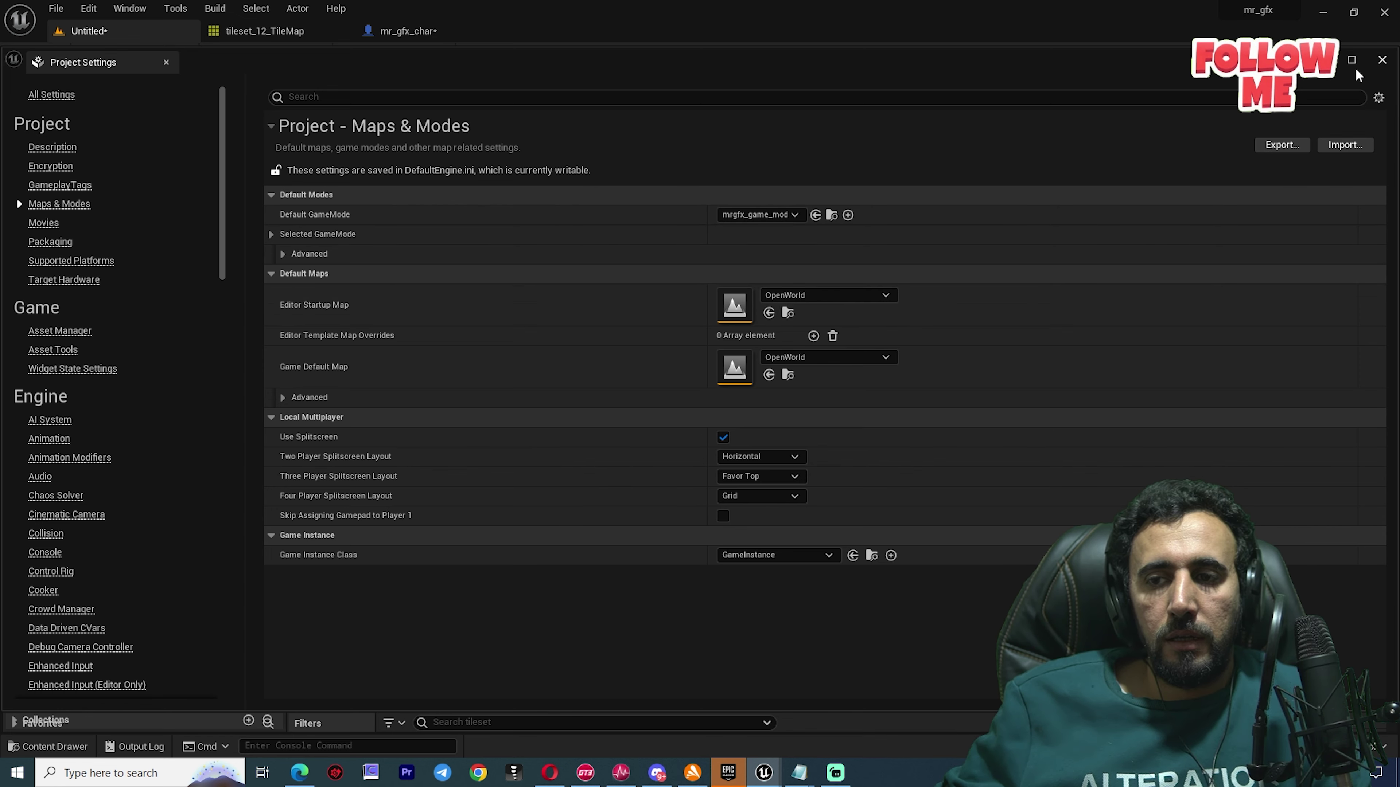
left_click(1382, 60)
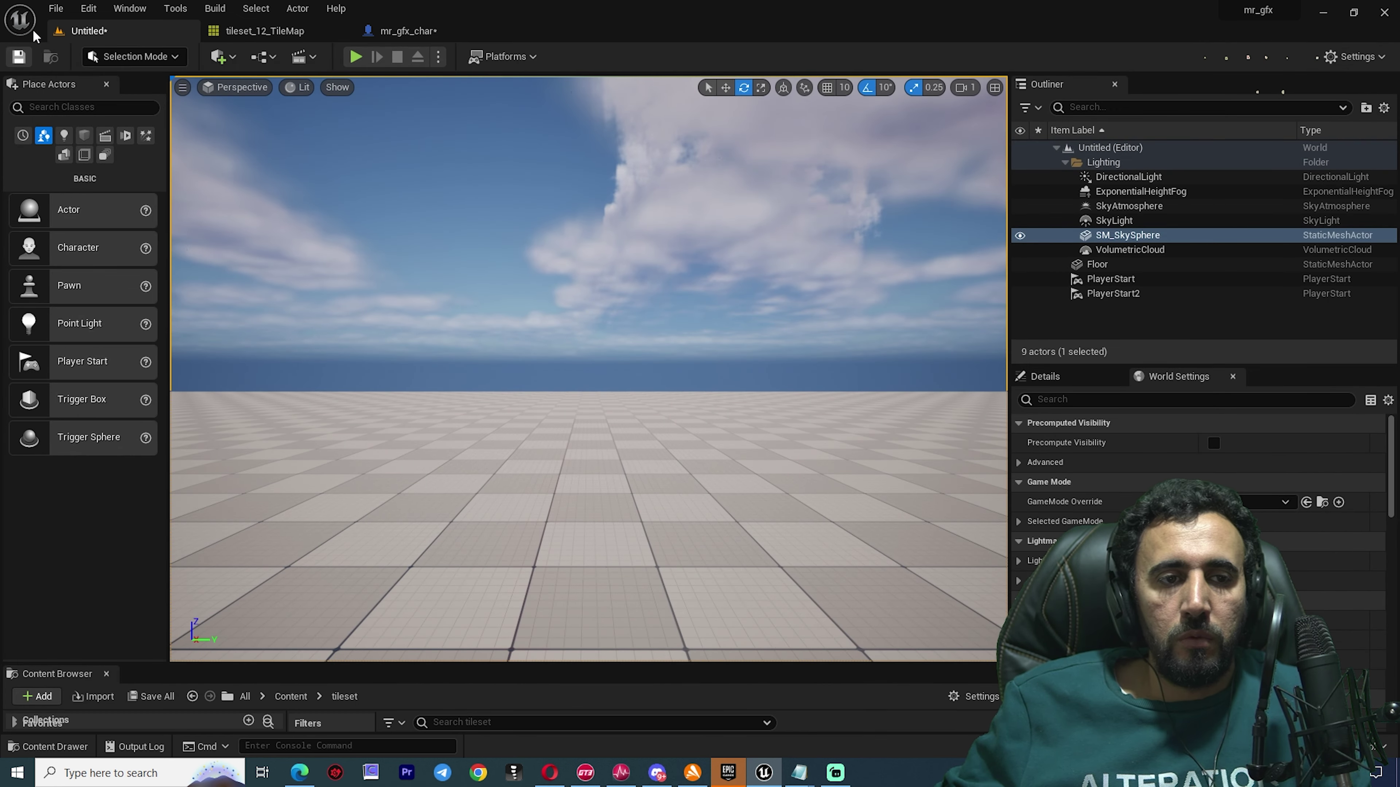
- Create a new level from the Empty Level template, discarding the unsaved untitled level
left_click(56, 9)
left_click(91, 44)
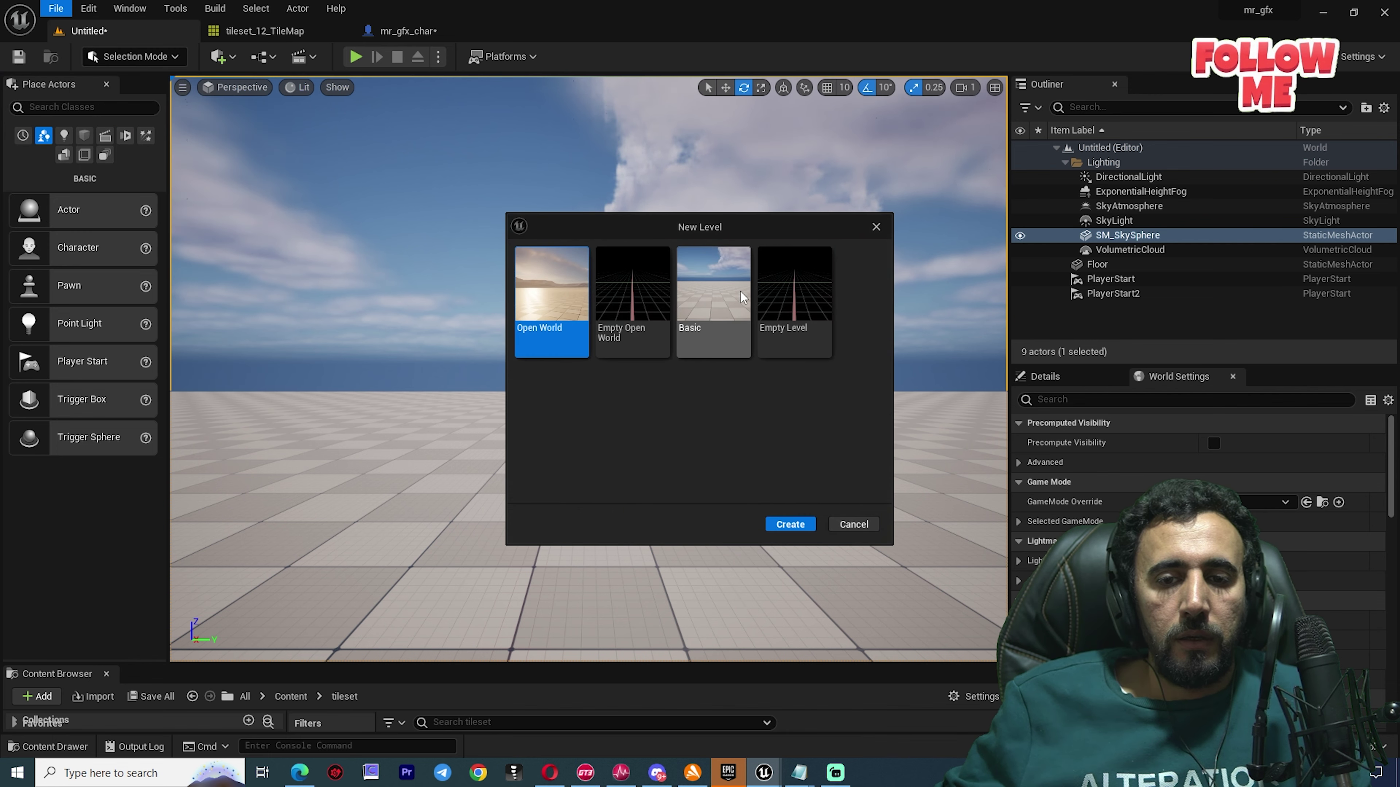
double_click(804, 285)
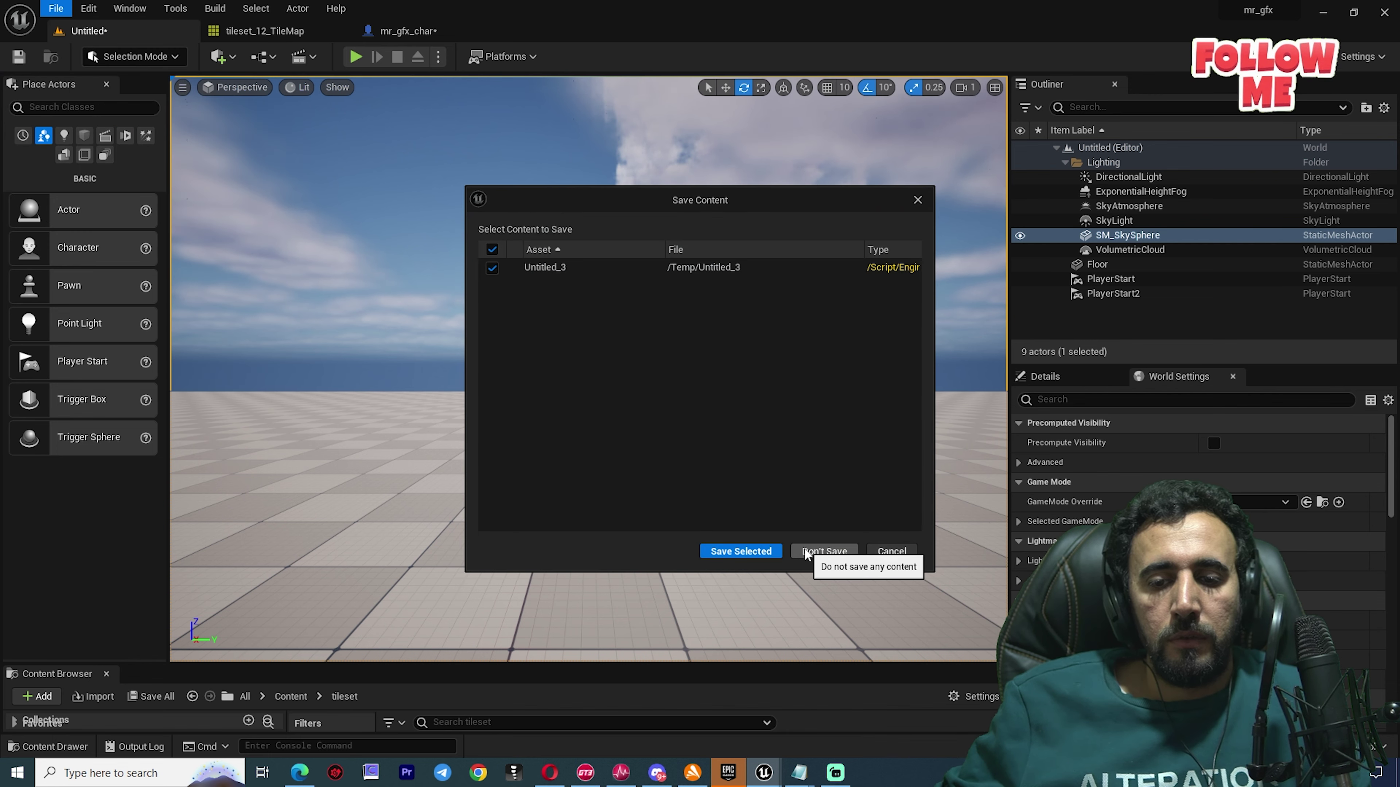
left_click(804, 551)
- Save the empty level in the Content folder as level00
left_click(57, 9)
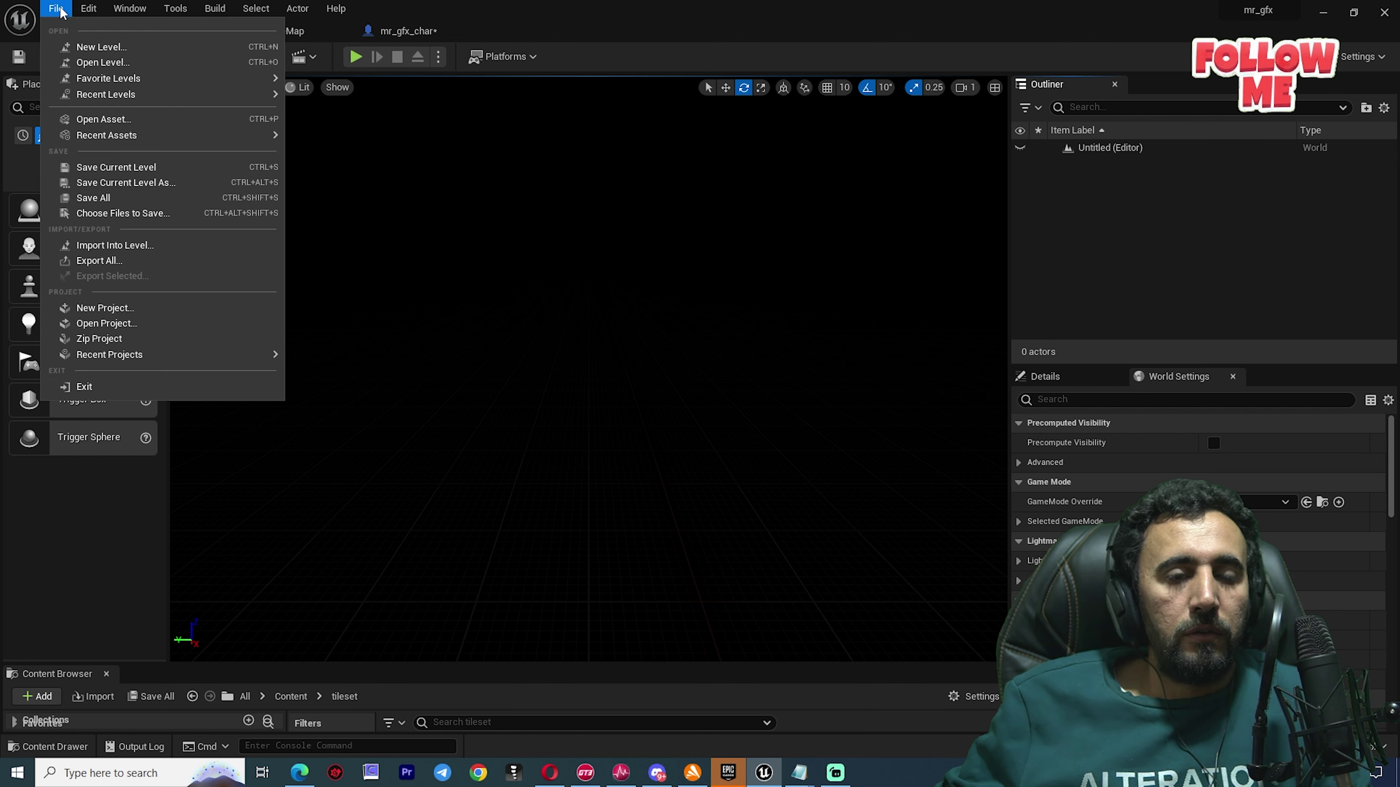
left_click(637, 136)
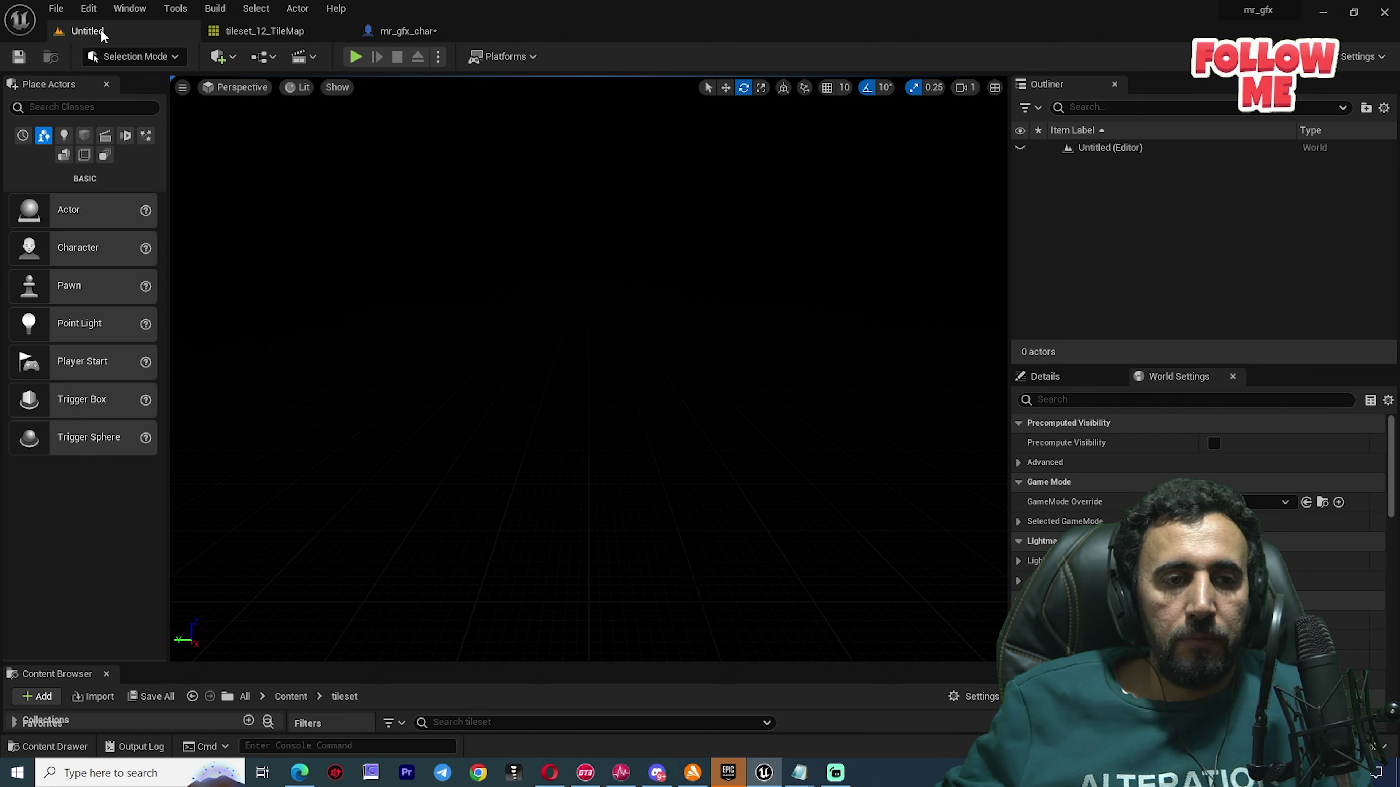
left_click(56, 8)
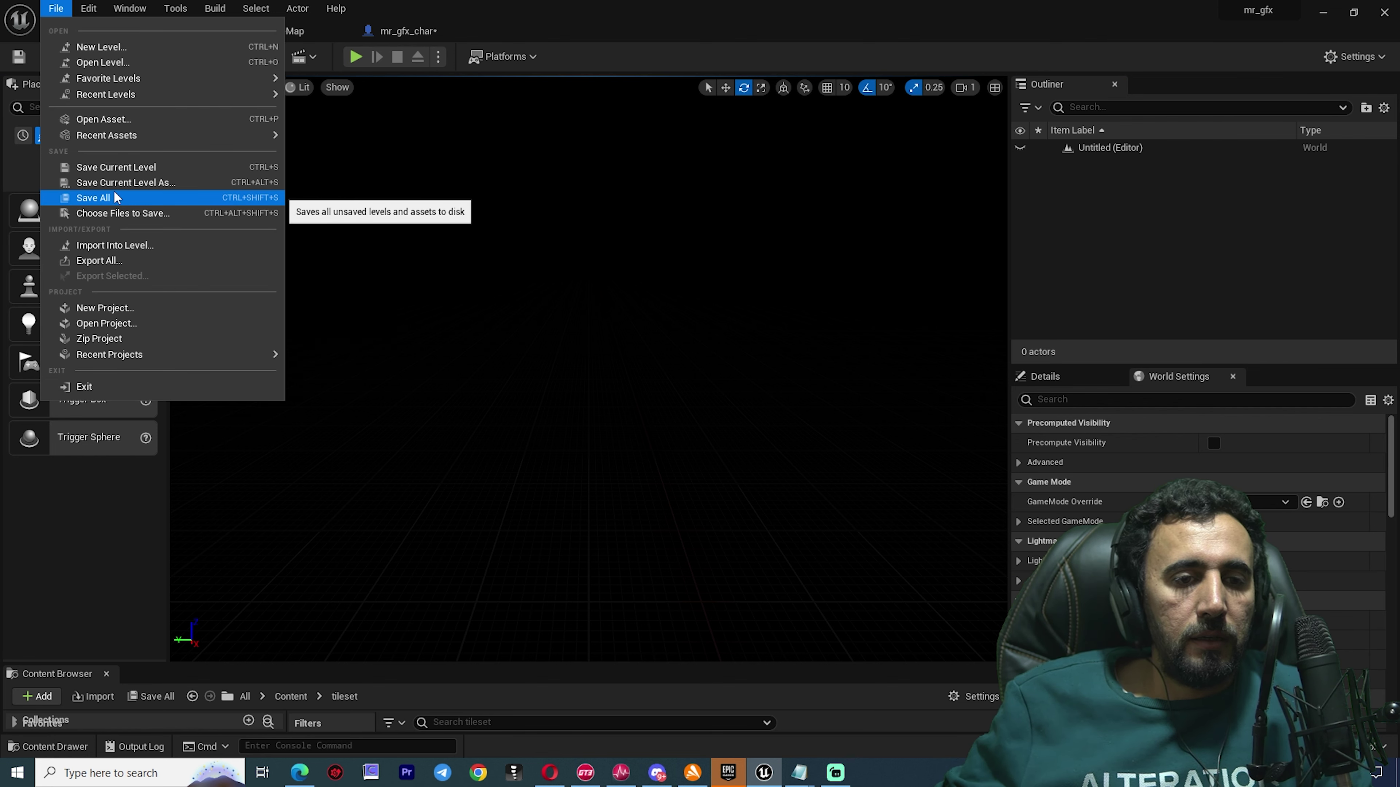
left_click(113, 166)
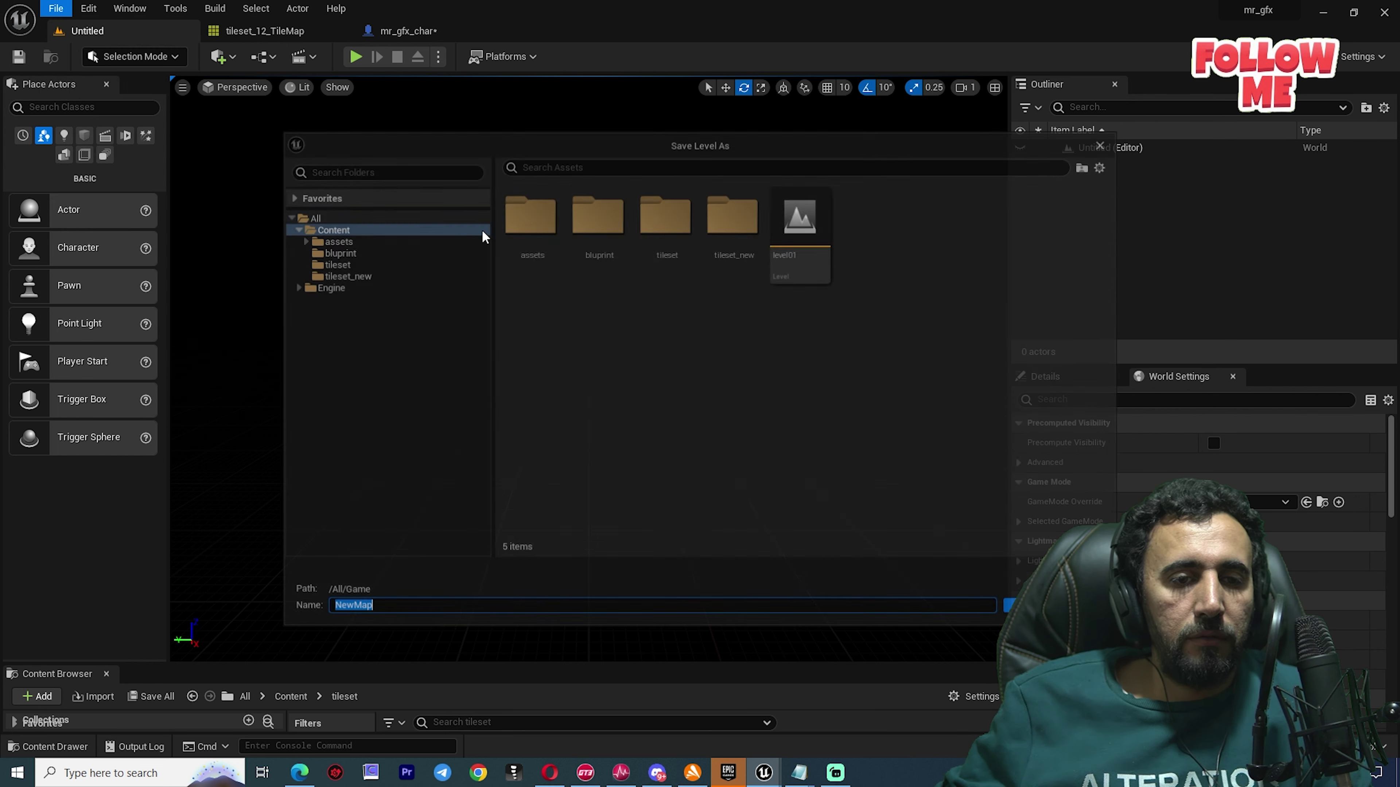
type("l")
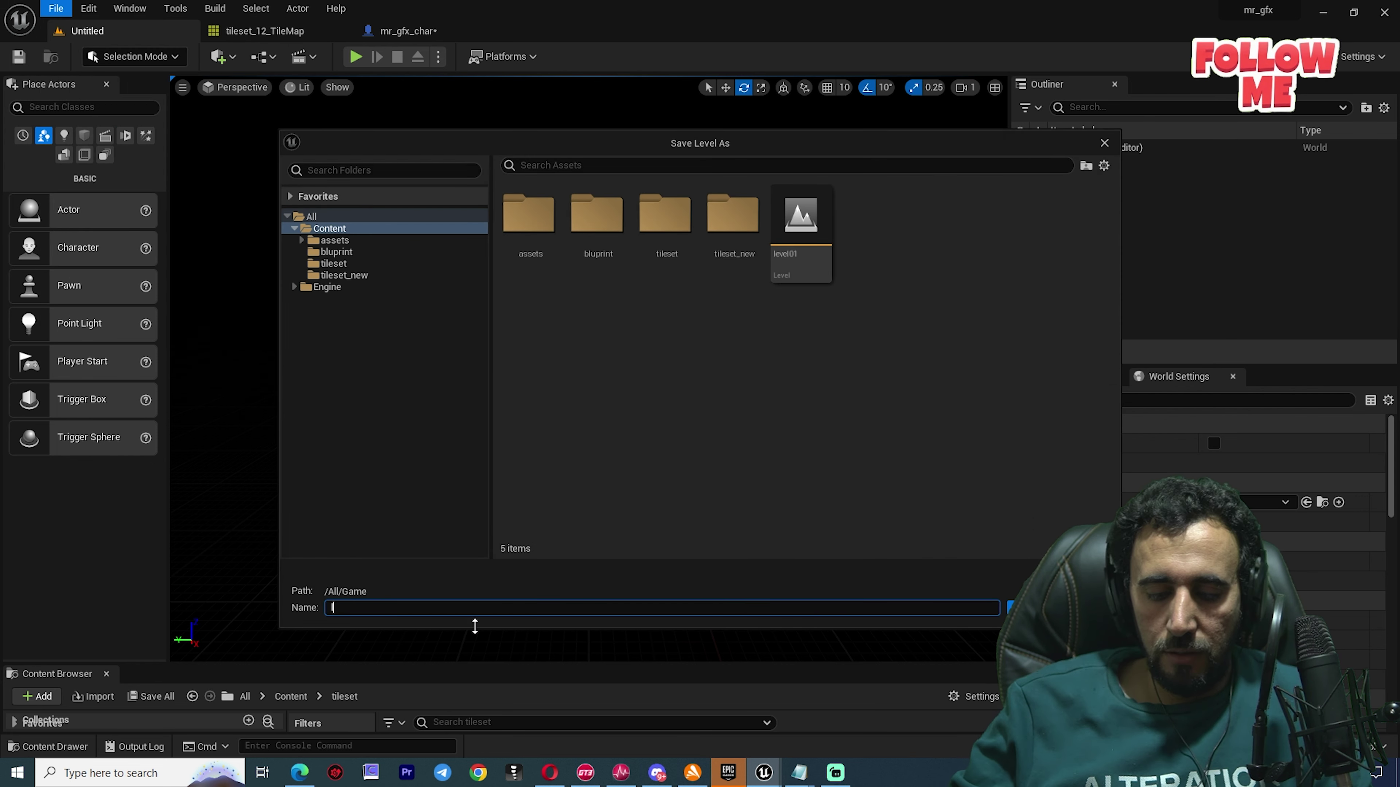
type("a")
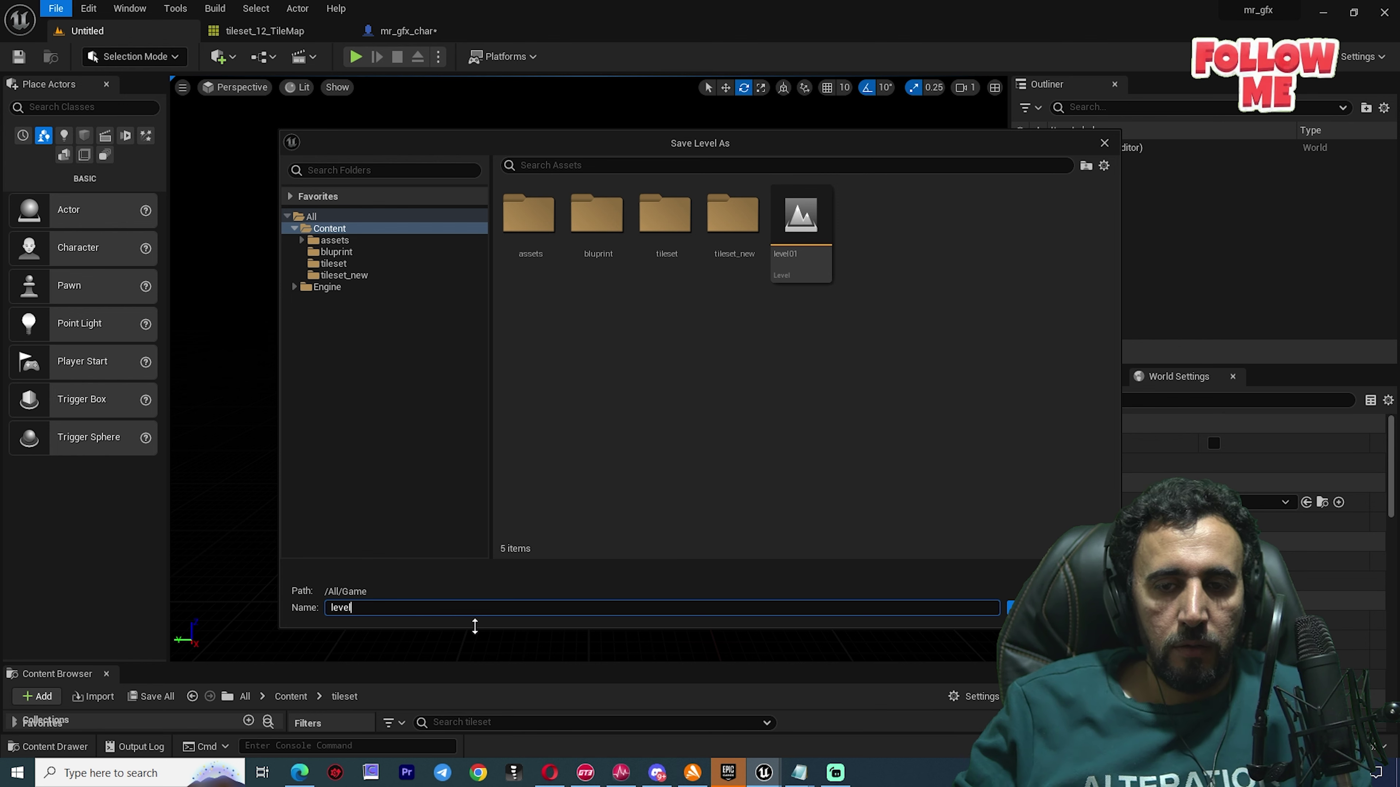
key("Return")
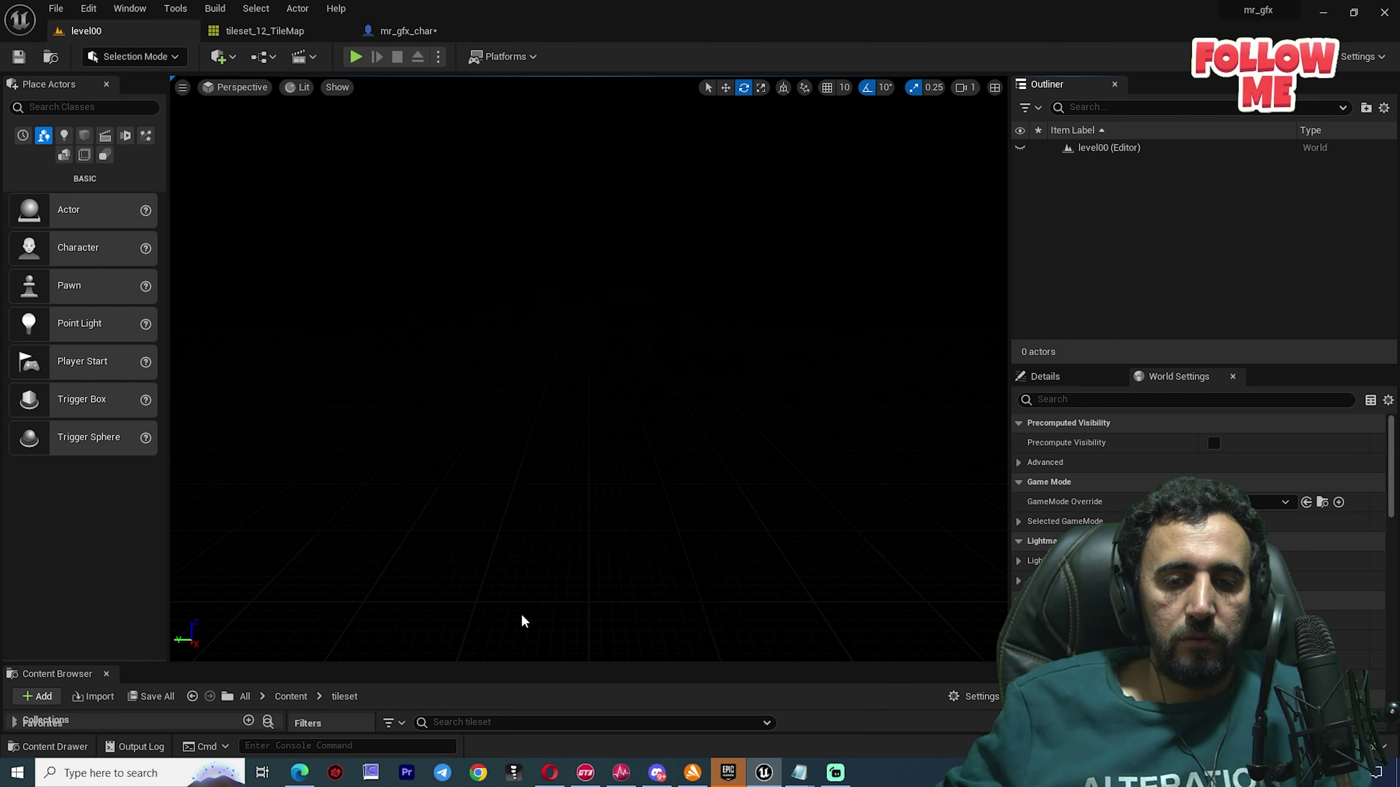
- Set both the Editor Startup Map and the Game Default Map to level00 in the project's Maps & Modes settings
left_click(89, 9)
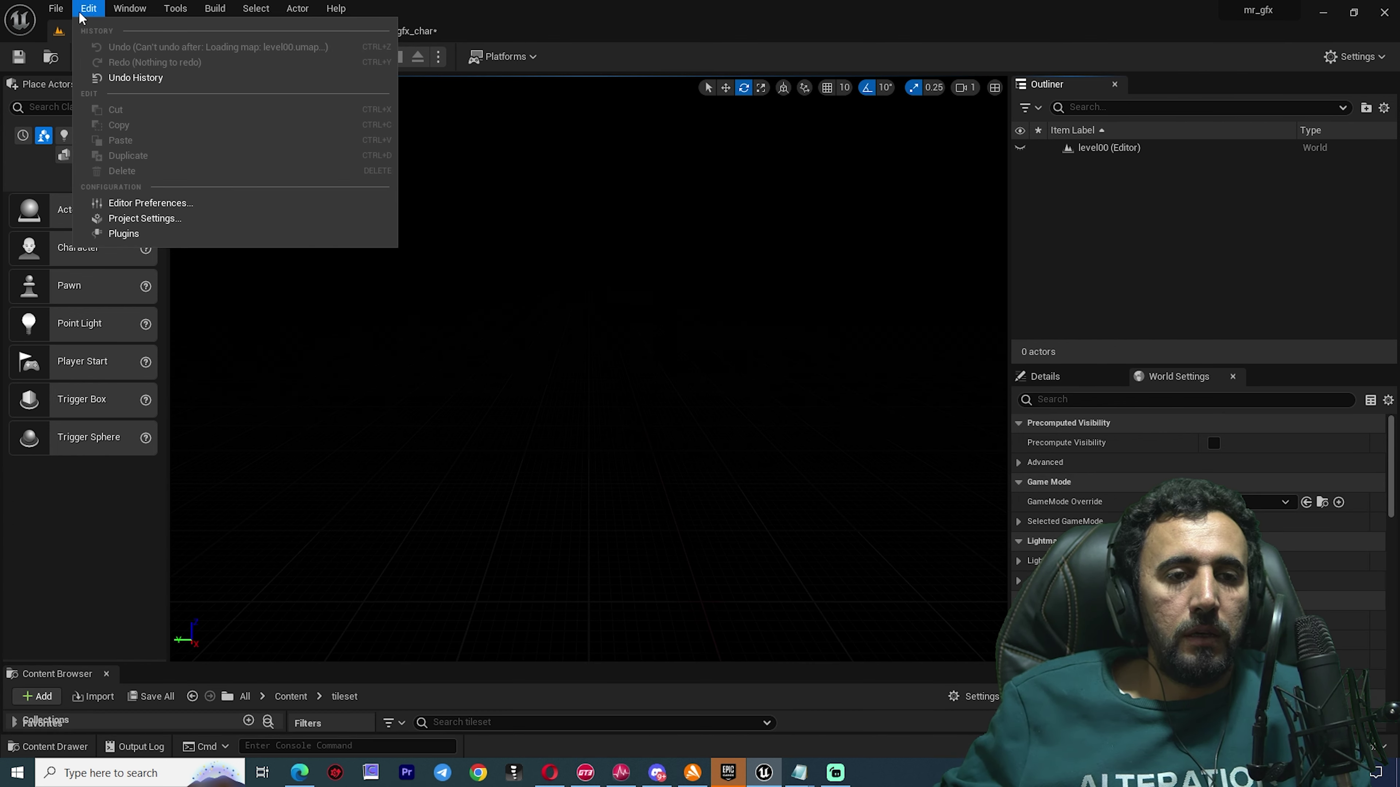
left_click(87, 10)
left_click(87, 10)
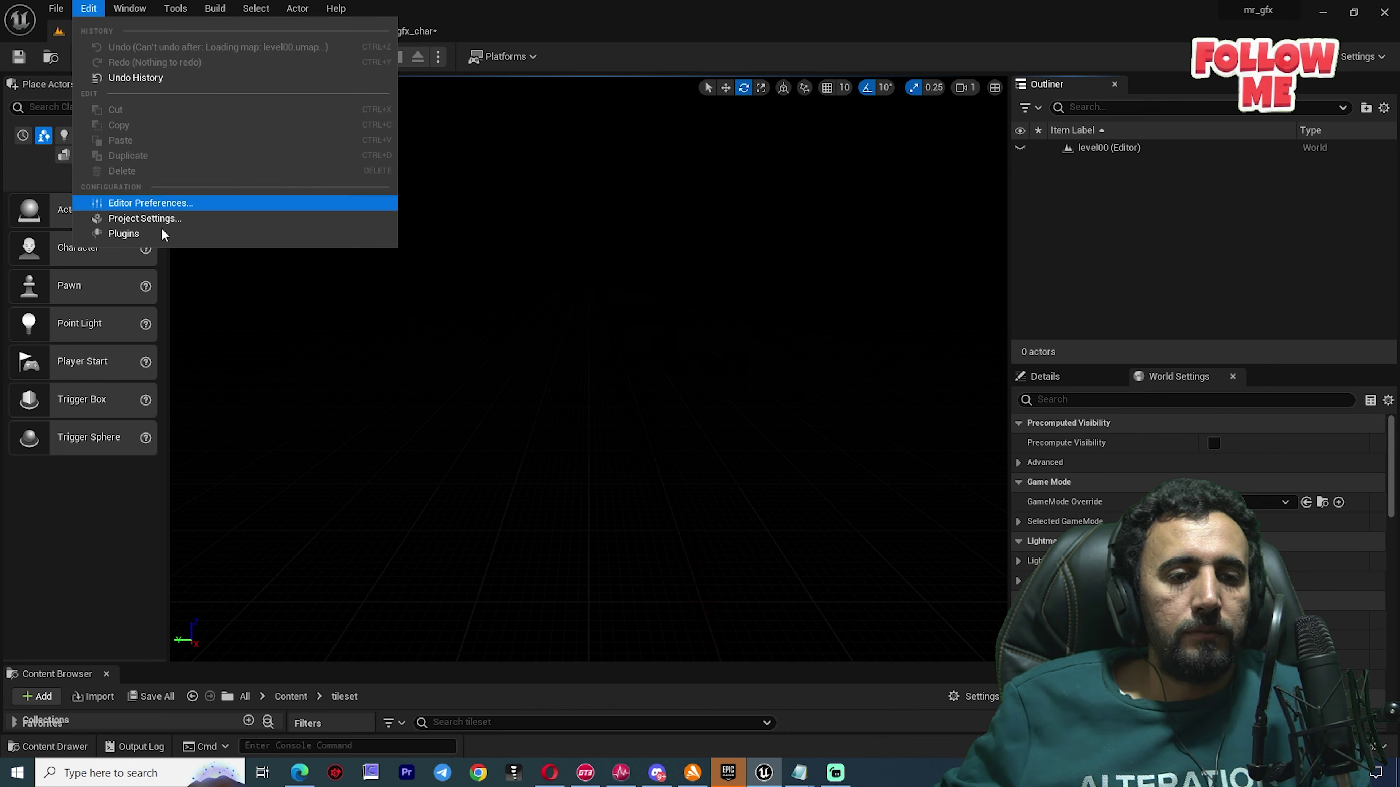
left_click(148, 216)
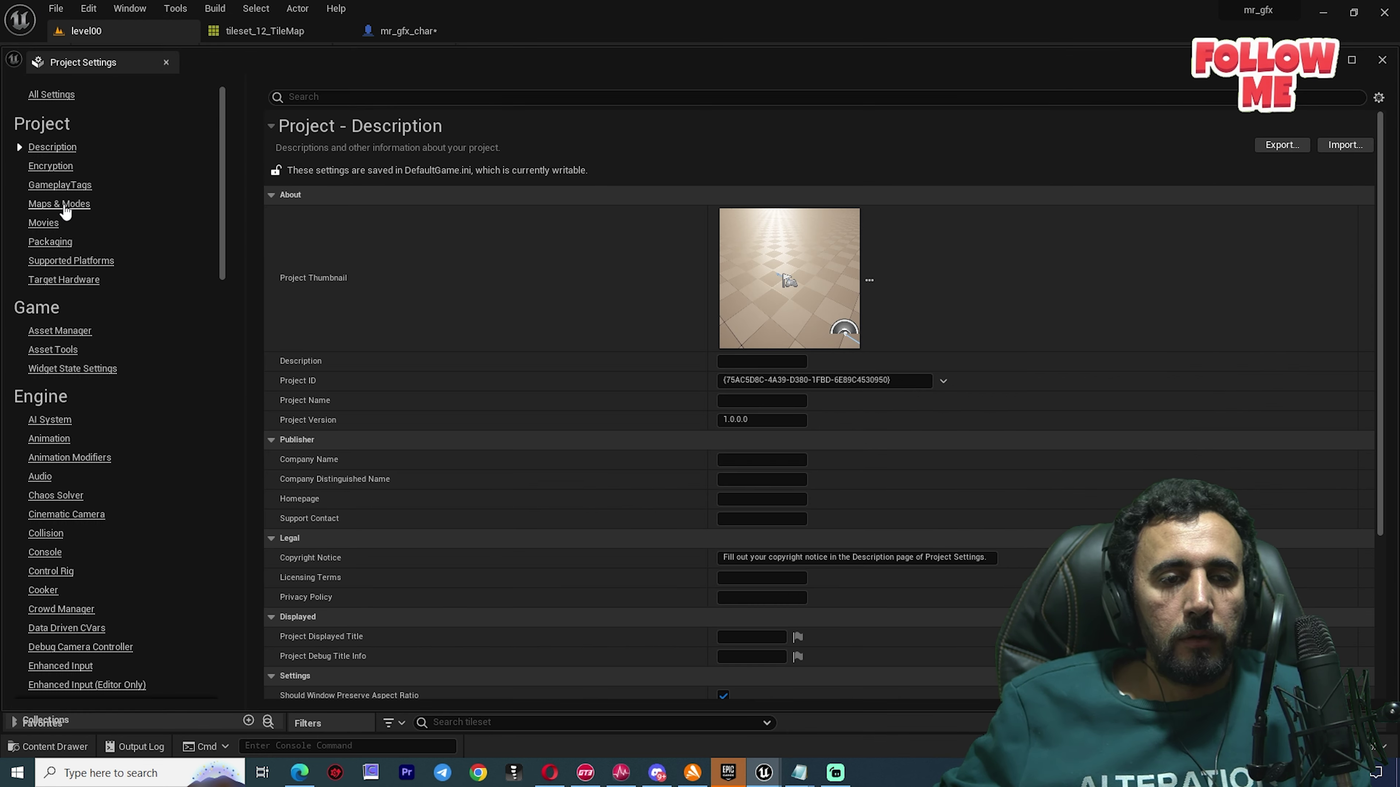
left_click(62, 204)
left_click(827, 298)
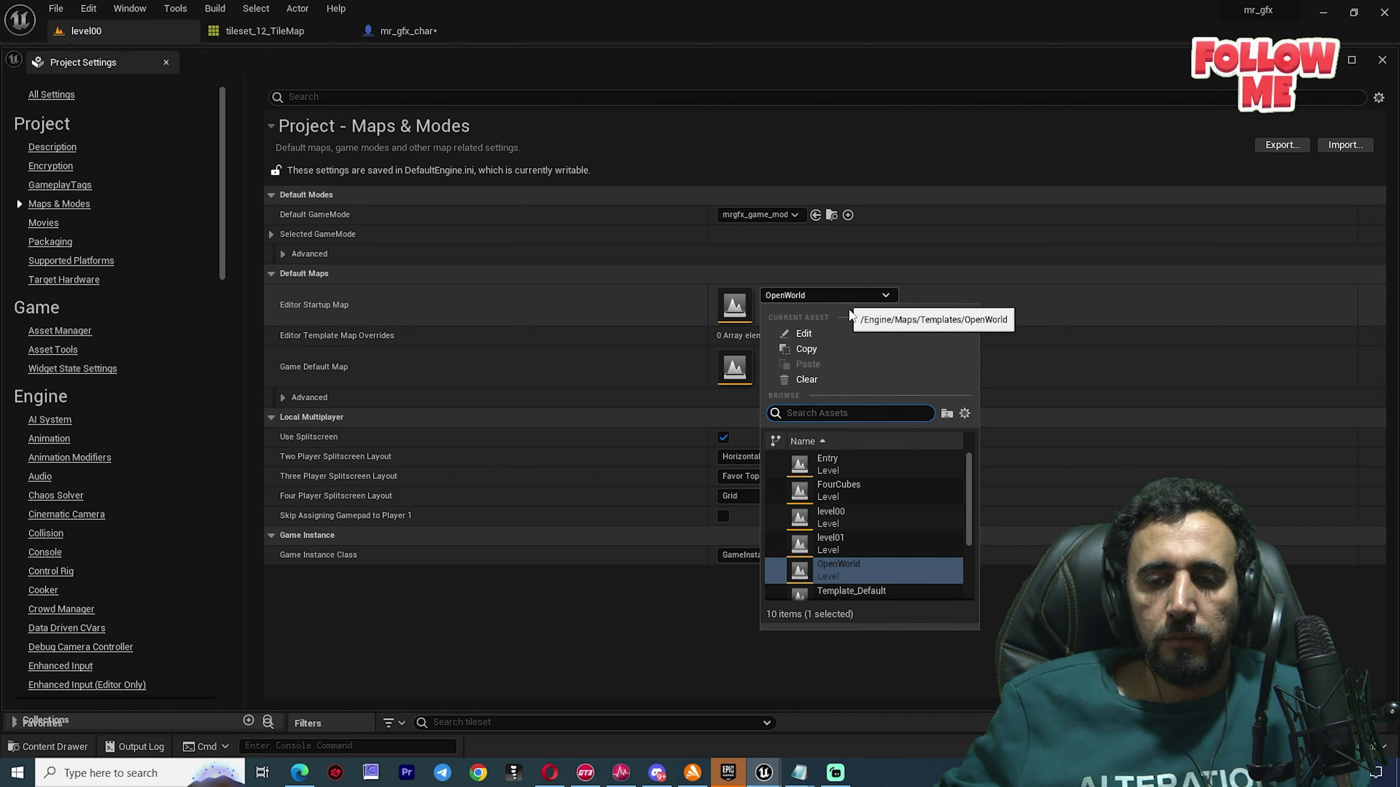
scroll(913, 574, "down", 5)
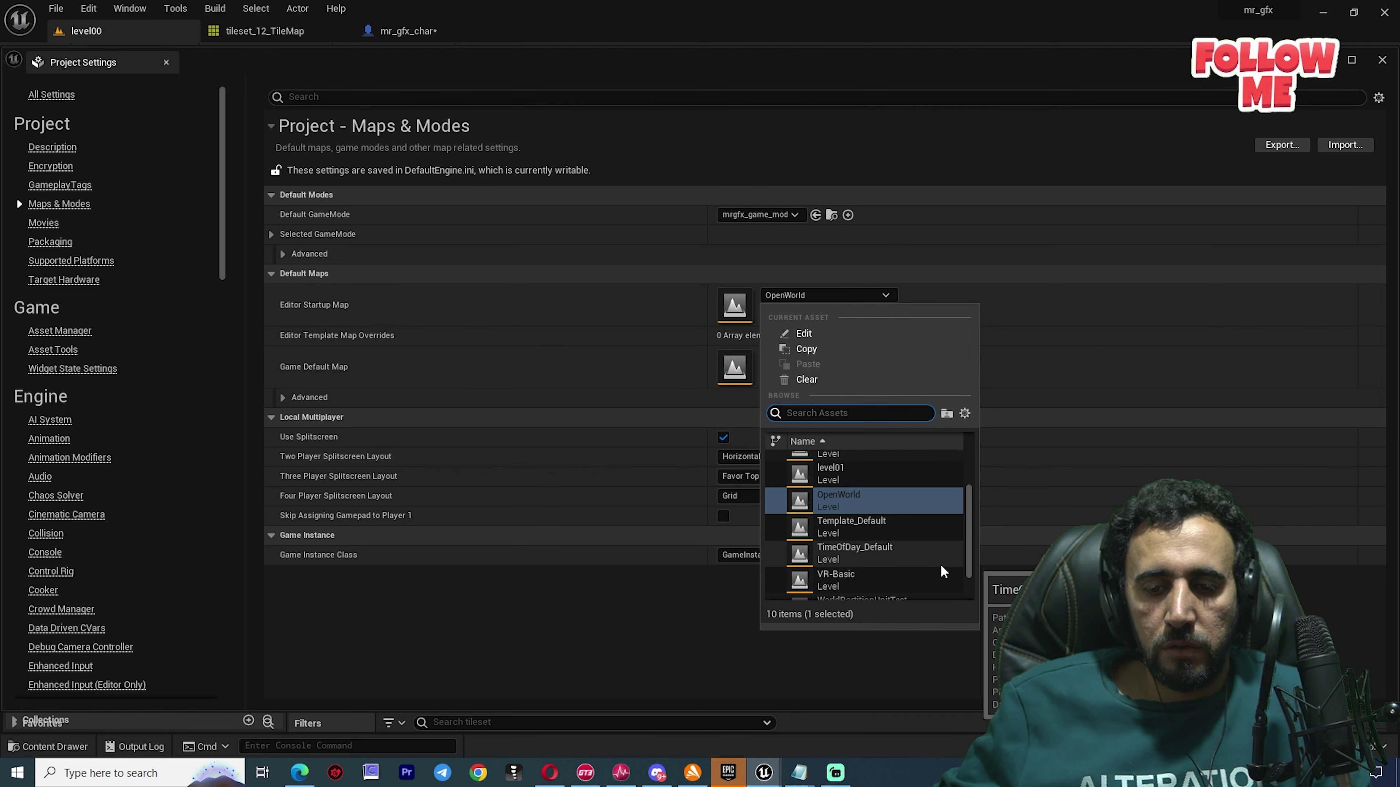
scroll(927, 557, "up", 4)
left_click(833, 494)
left_click(808, 355)
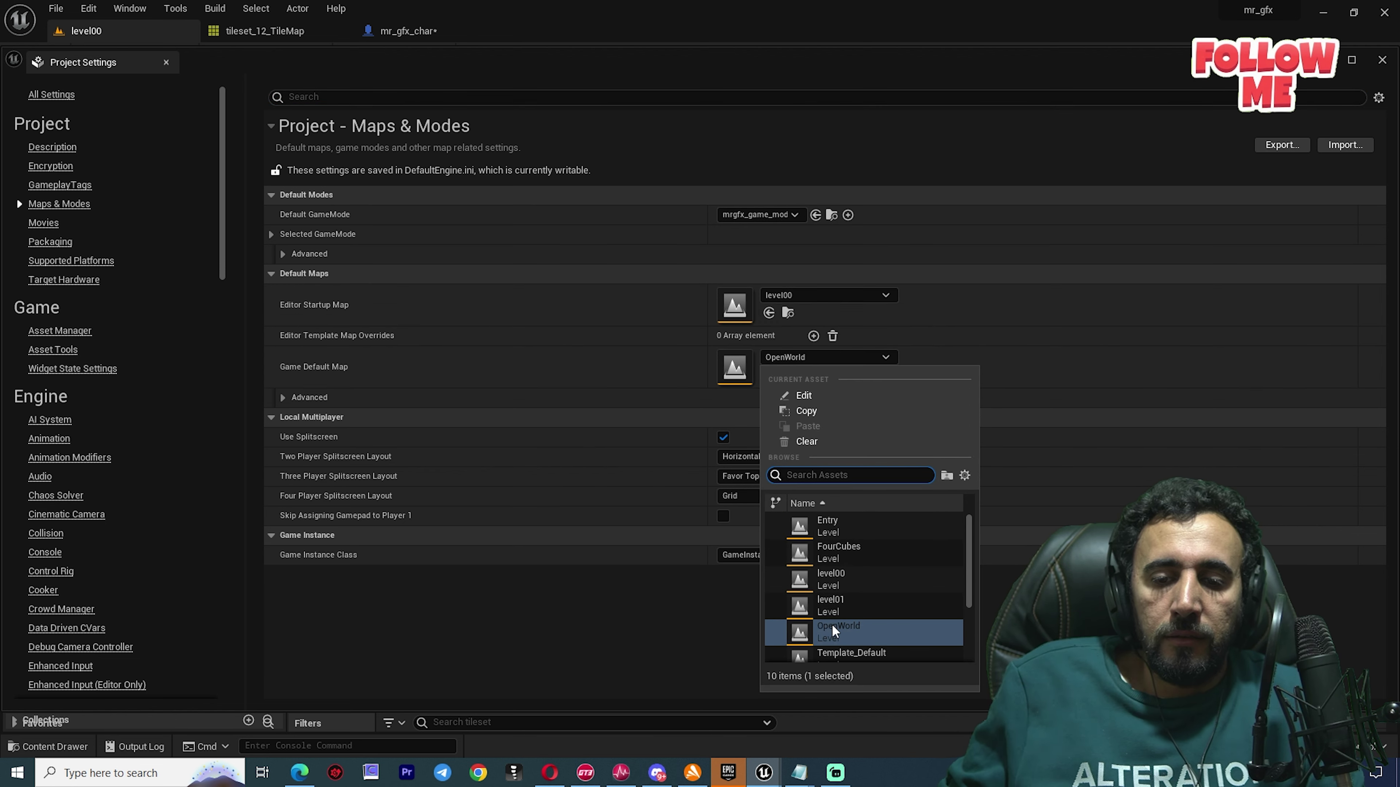
left_click(835, 573)
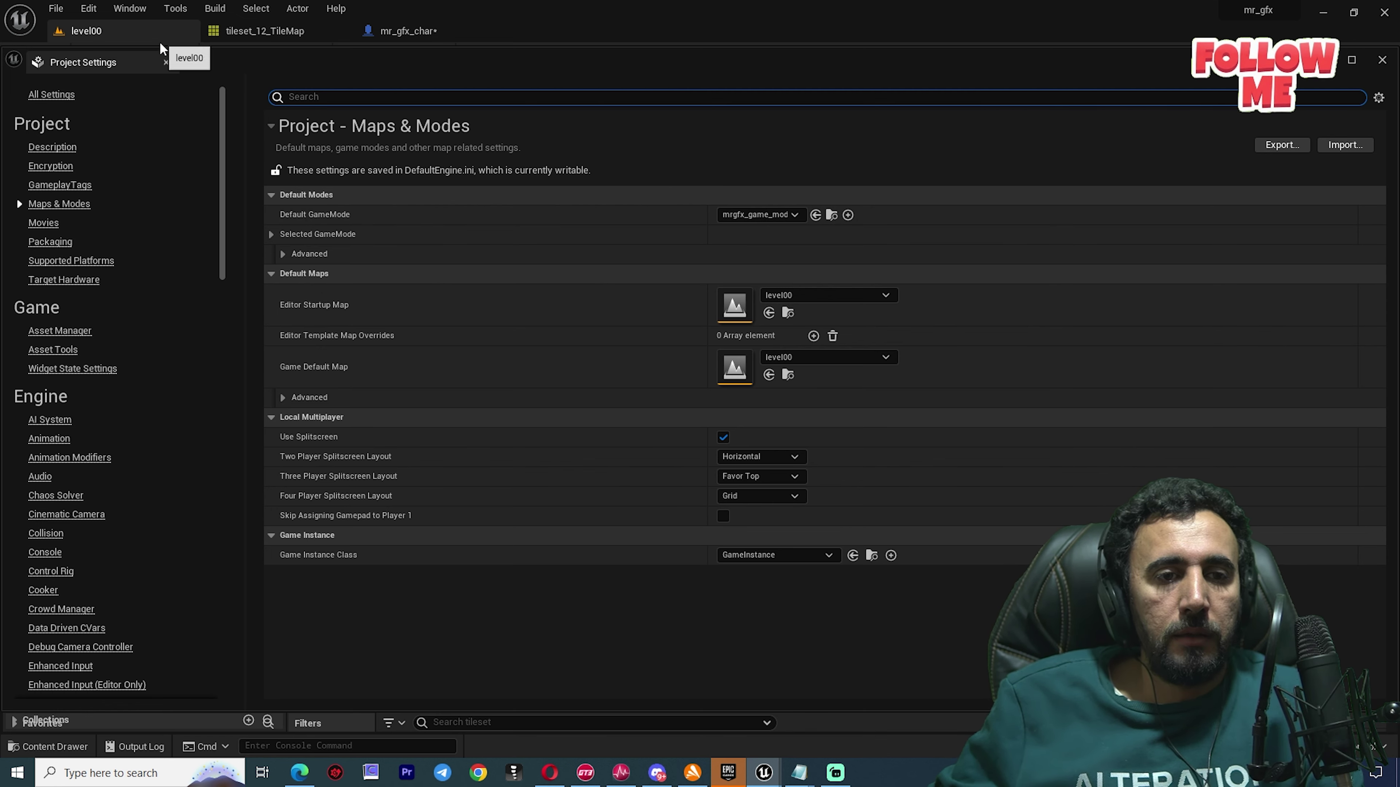
left_click(1382, 59)
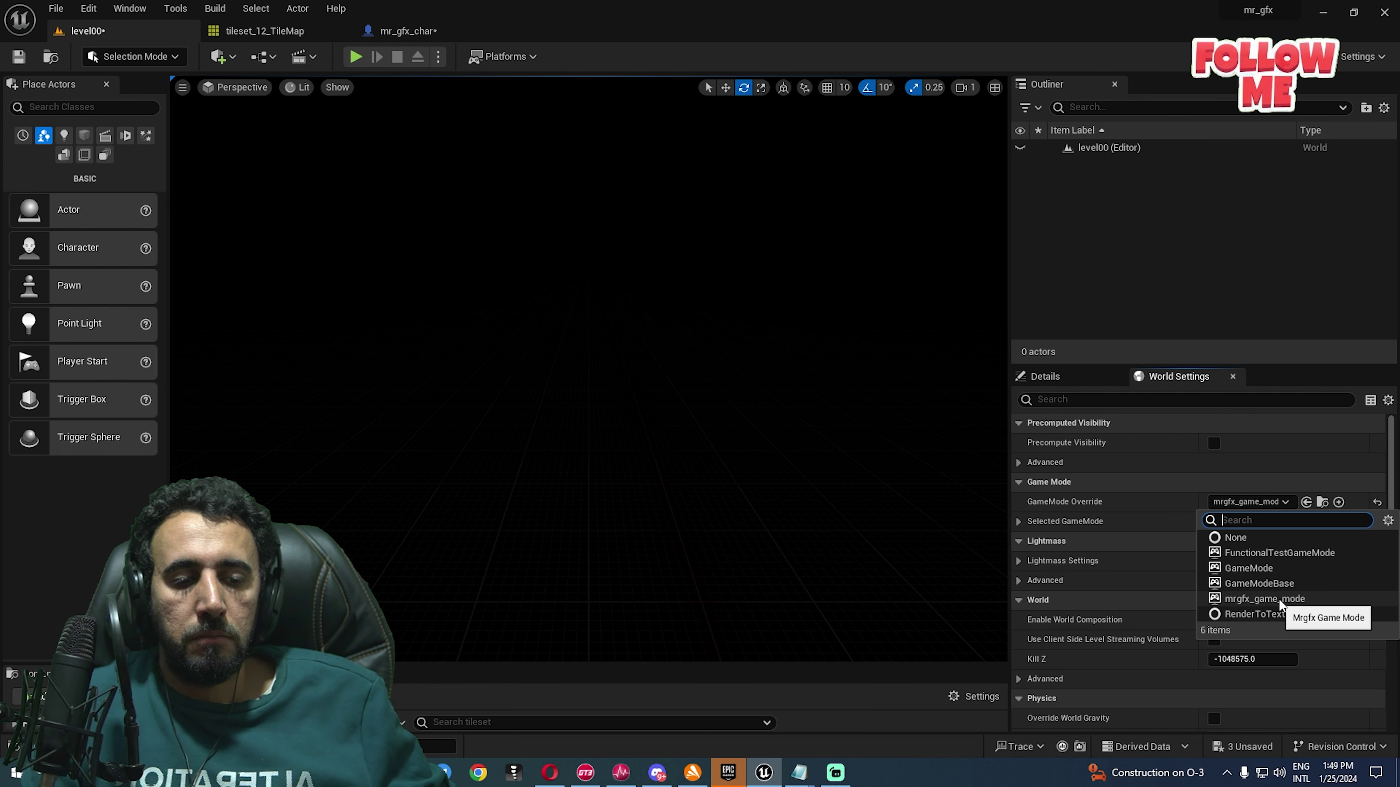
- Set level00's GameMode Override to mrgfx_game_mode and briefly play-test the empty level
left_click(1279, 601)
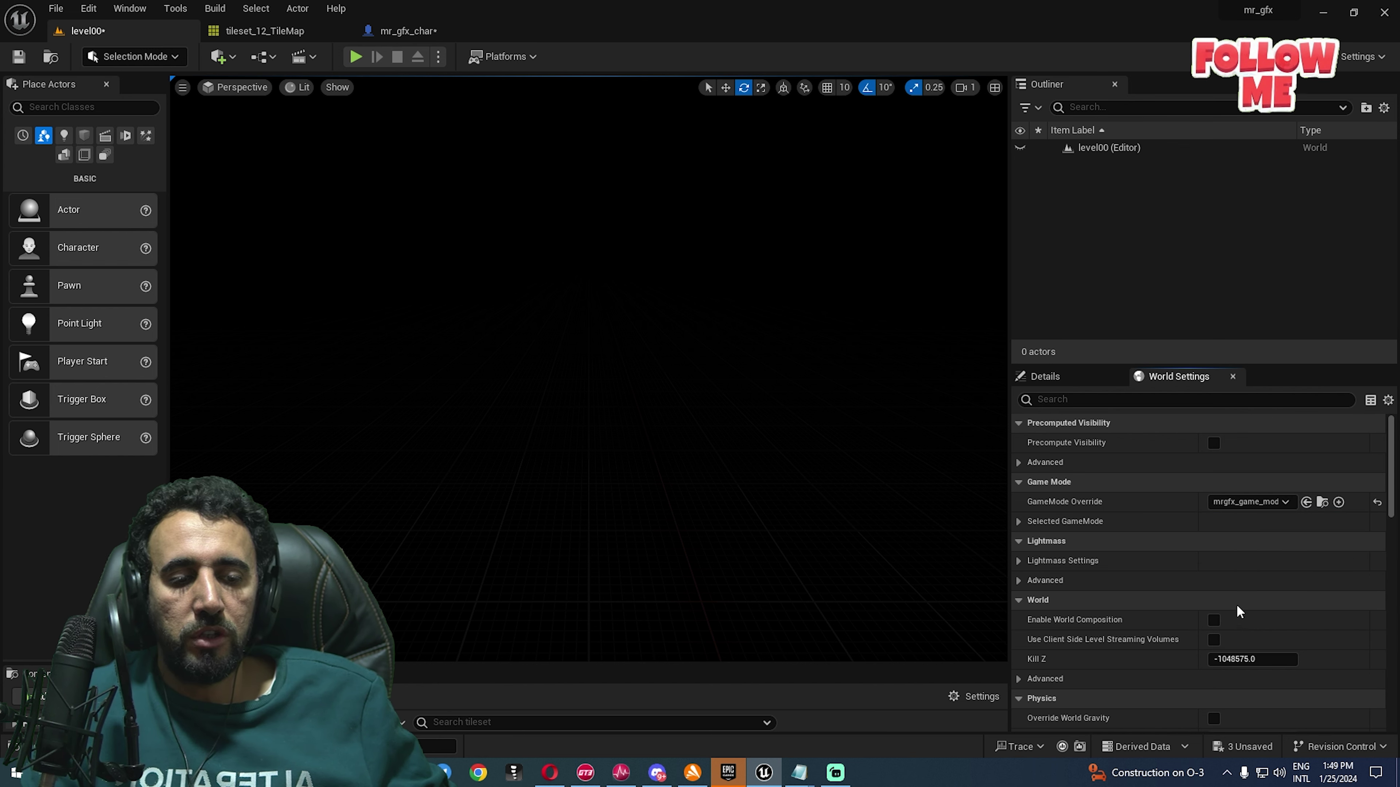
left_click(356, 56)
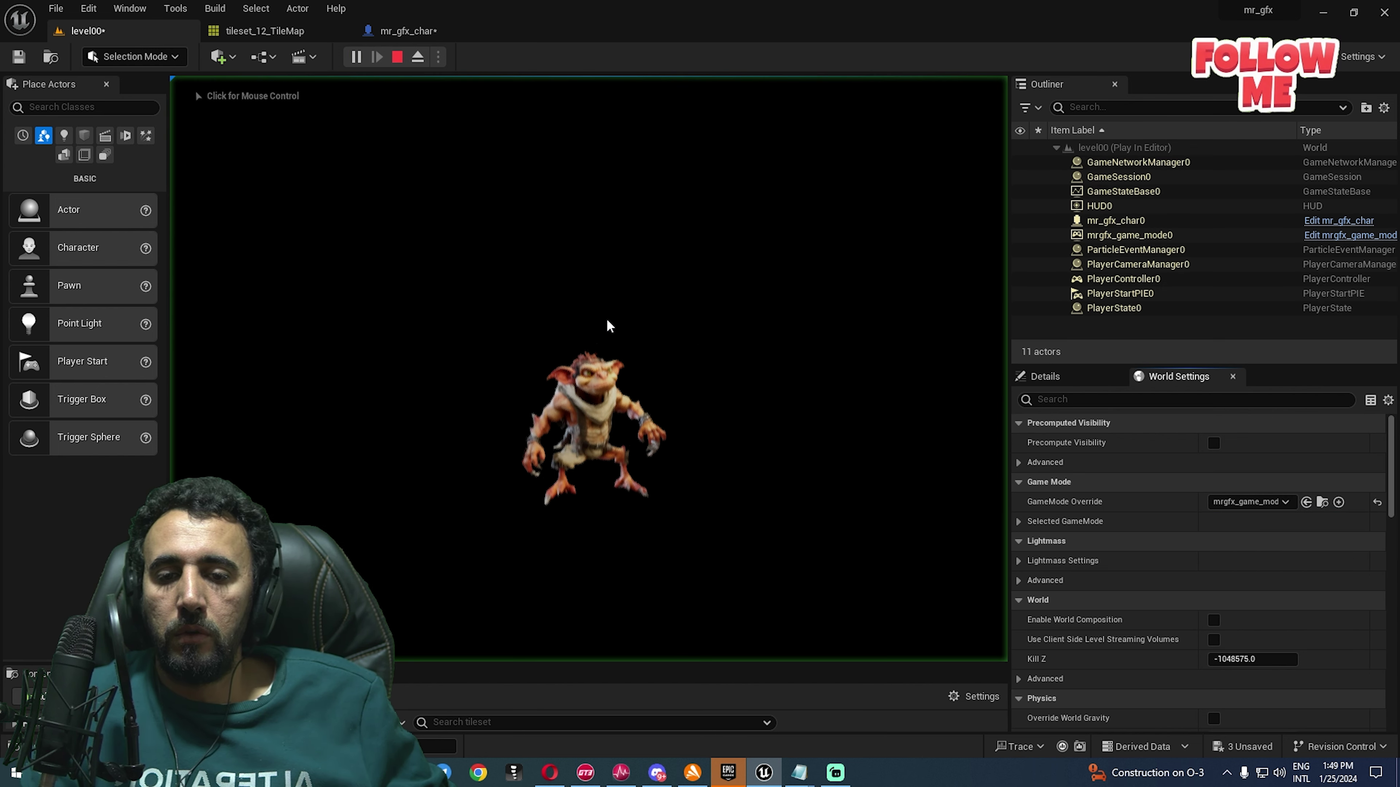
key("Escape")
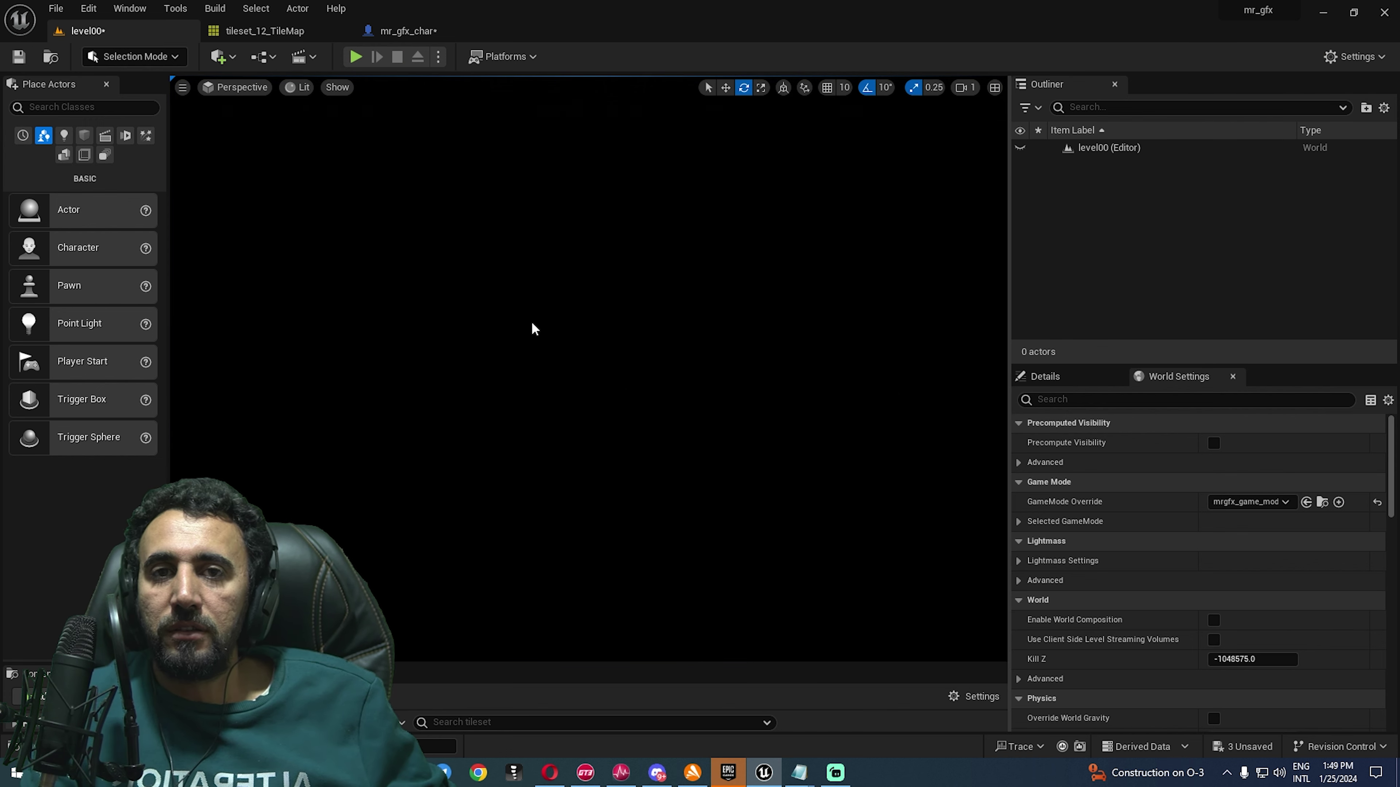
- Place tileset_12_TileMap from the tileset_new folder in the level and reset its location to 0, 0, 0
key("ctrl+space")
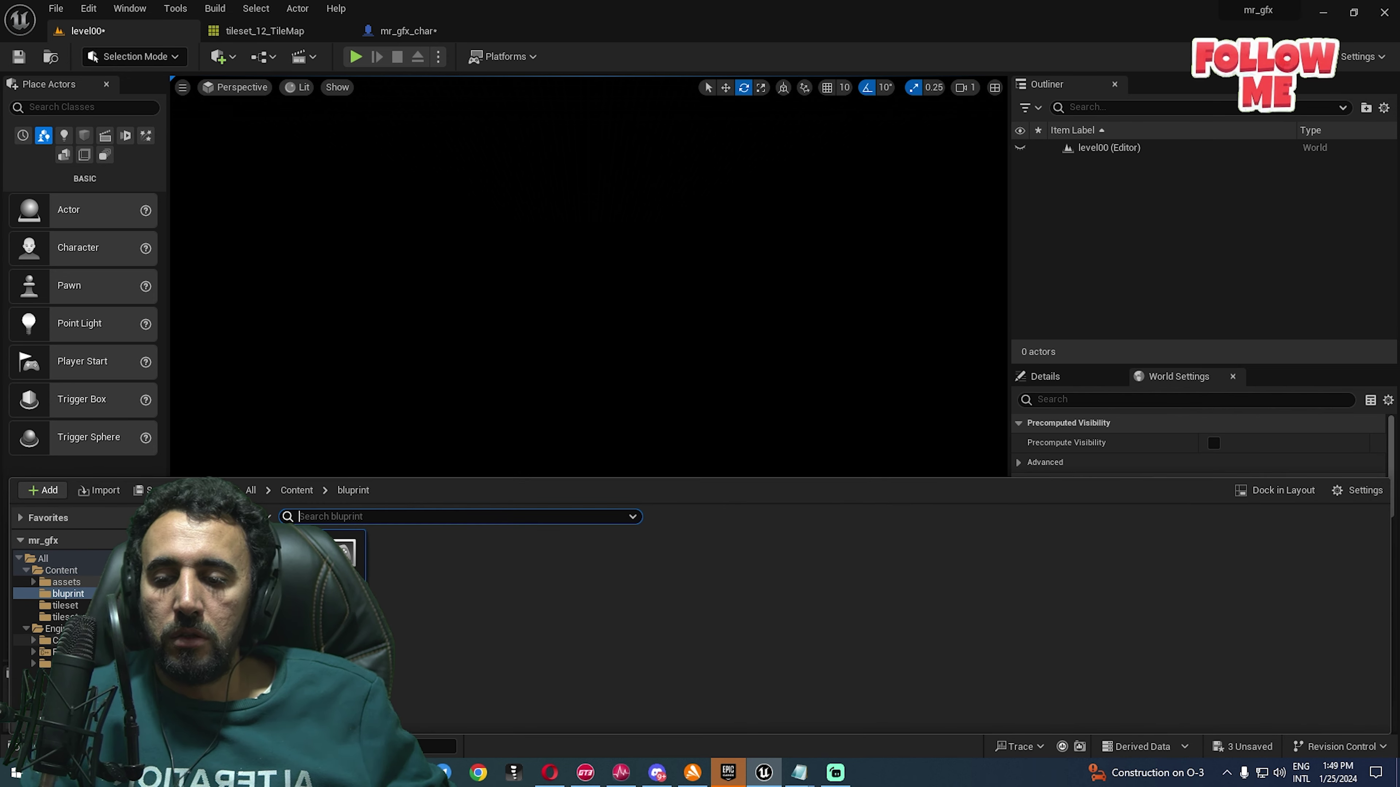
left_click(69, 606)
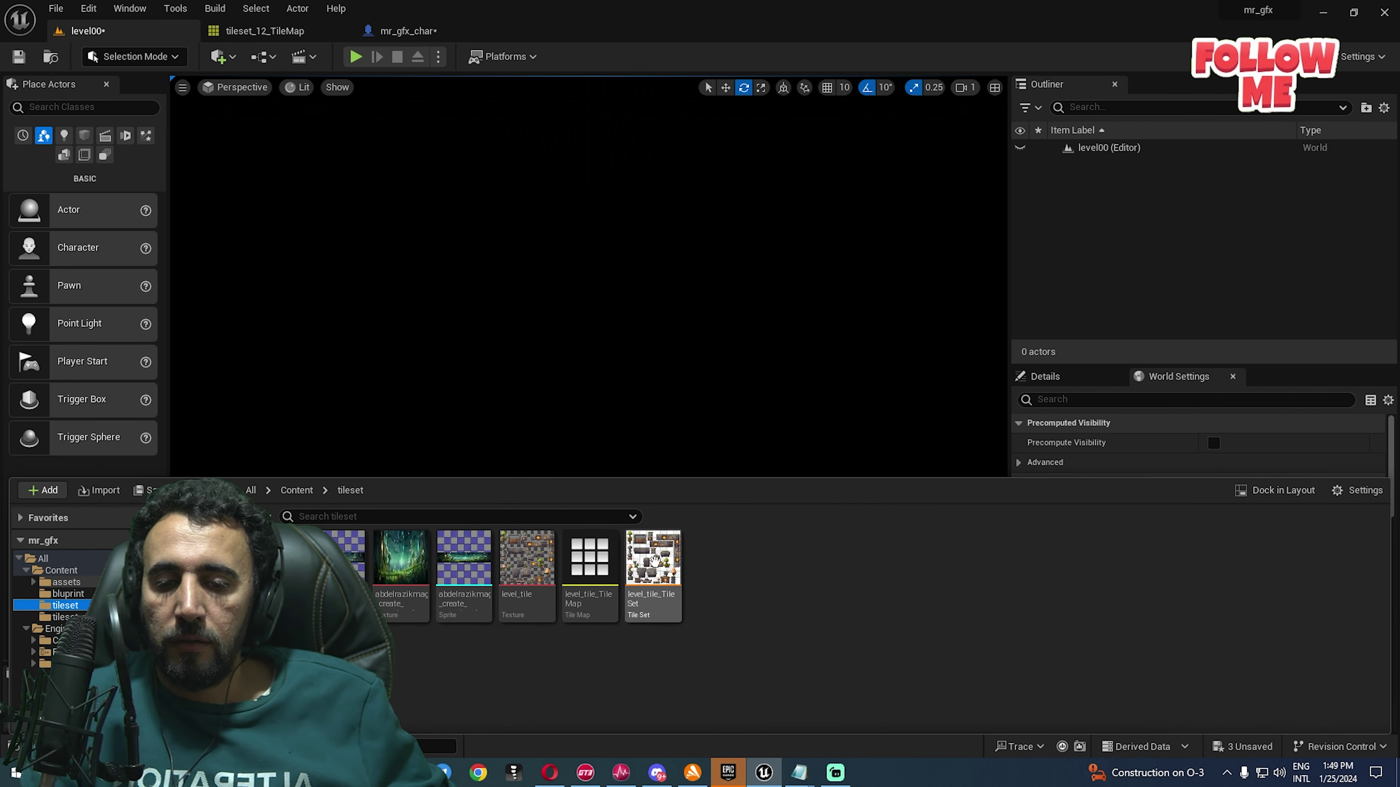
left_click(64, 617)
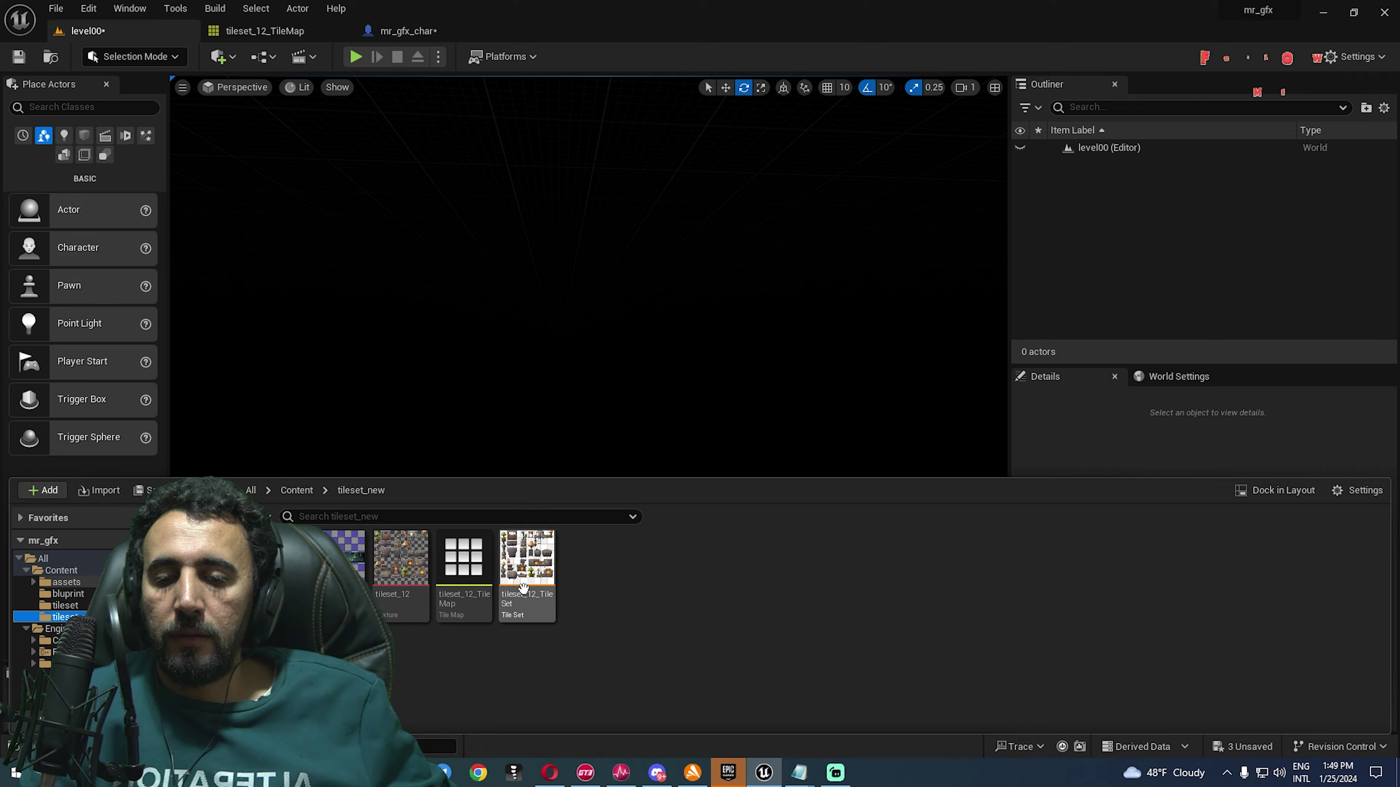
left_click_drag(463, 557, 509, 301)
right_click_drag(510, 300, 617, 386)
left_click(1378, 558)
scroll(693, 369, "up", 4)
right_click(693, 369)
right_click_drag(750, 355, 752, 354)
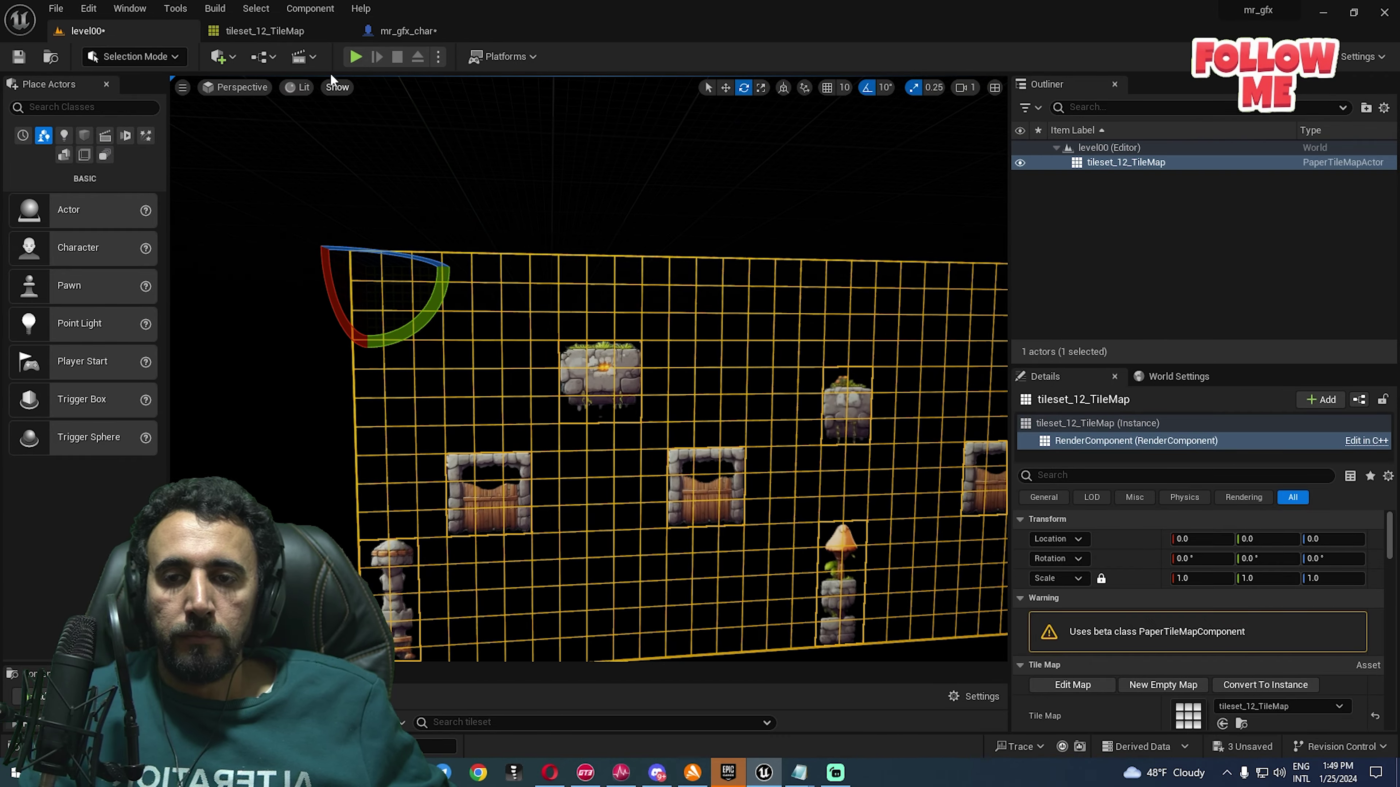
- Play-test where the character spawns relative to the placed tile map, stop the session and clear the selection
left_click(356, 57)
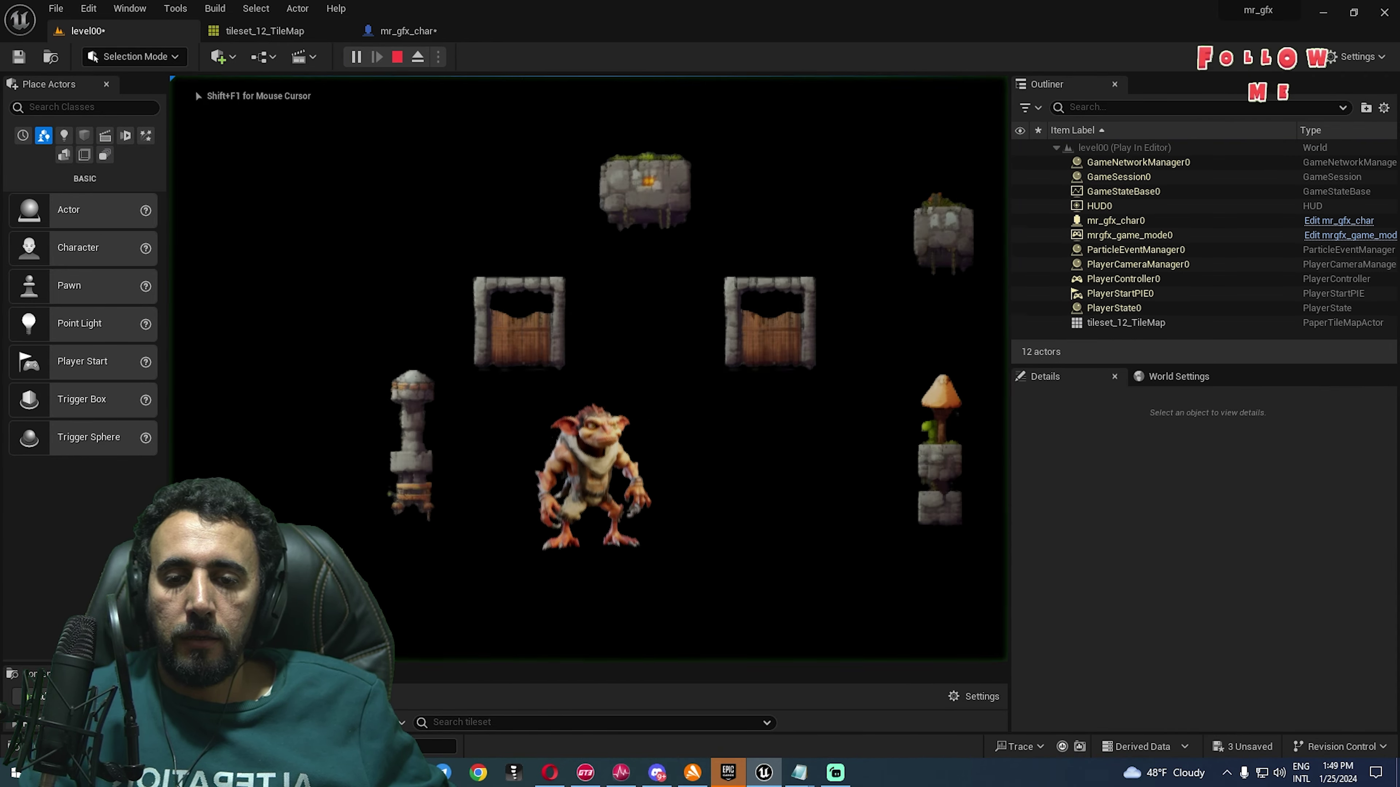
key("Escape")
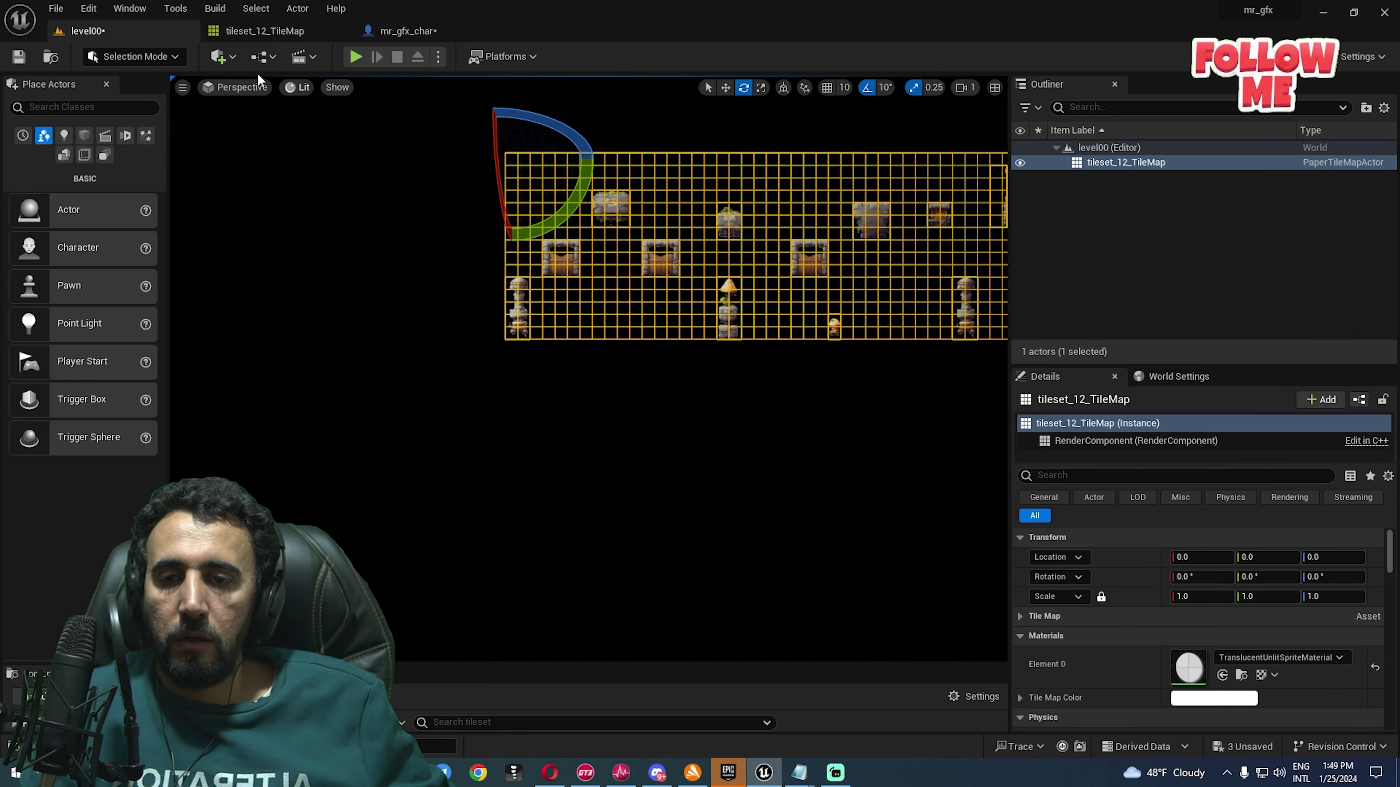
left_click(216, 56)
left_click(1117, 267)
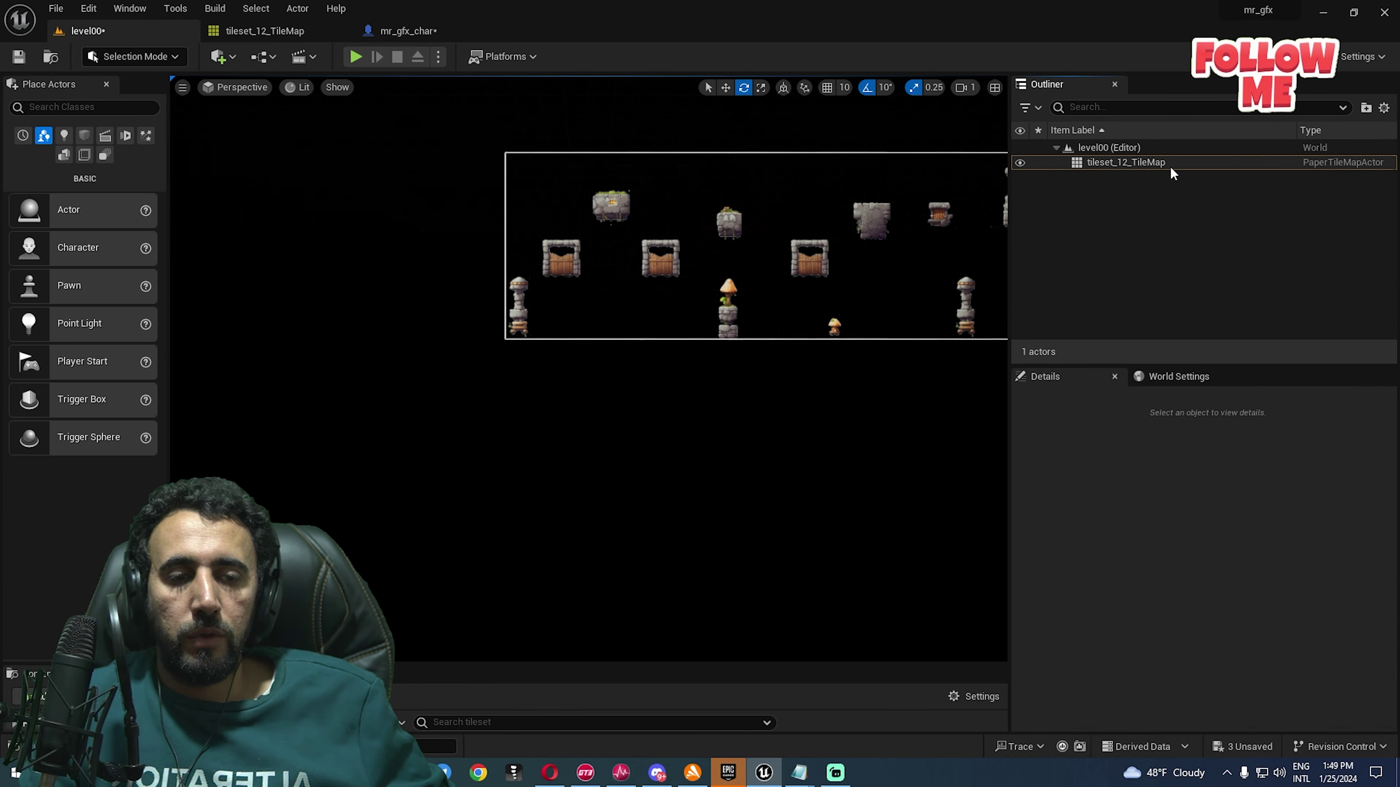
- Add a Player Start beside the first grass-topped block, at about X 250.6 and Z -206.2, and play-test from it
right_click_drag(882, 298, 937, 298)
right_click_drag(644, 368, 733, 369)
mouse_move(488, 155)
right_mouse_down()
mouse_move(537, 154)
mouse_move(489, 155)
right_mouse_up()
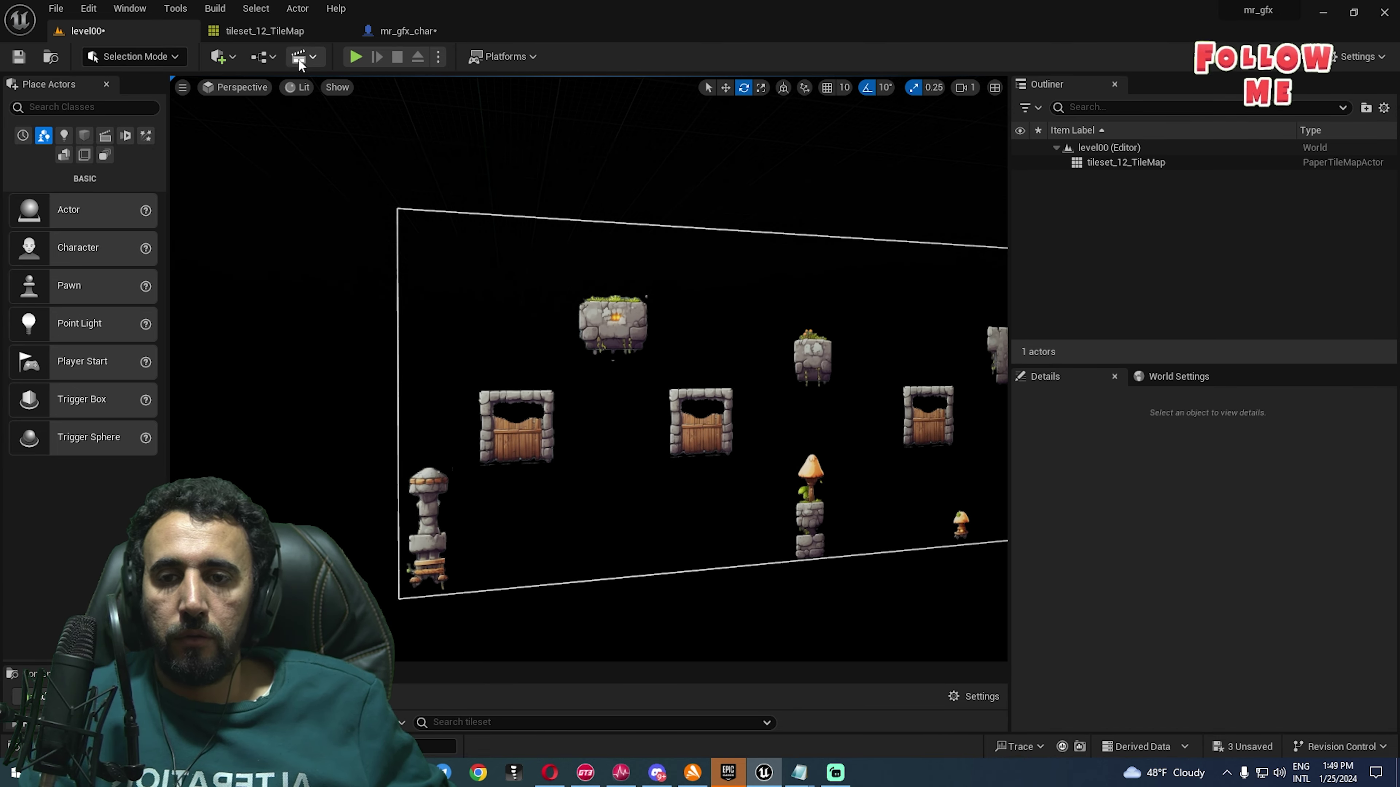
left_click(233, 57)
left_click(234, 57)
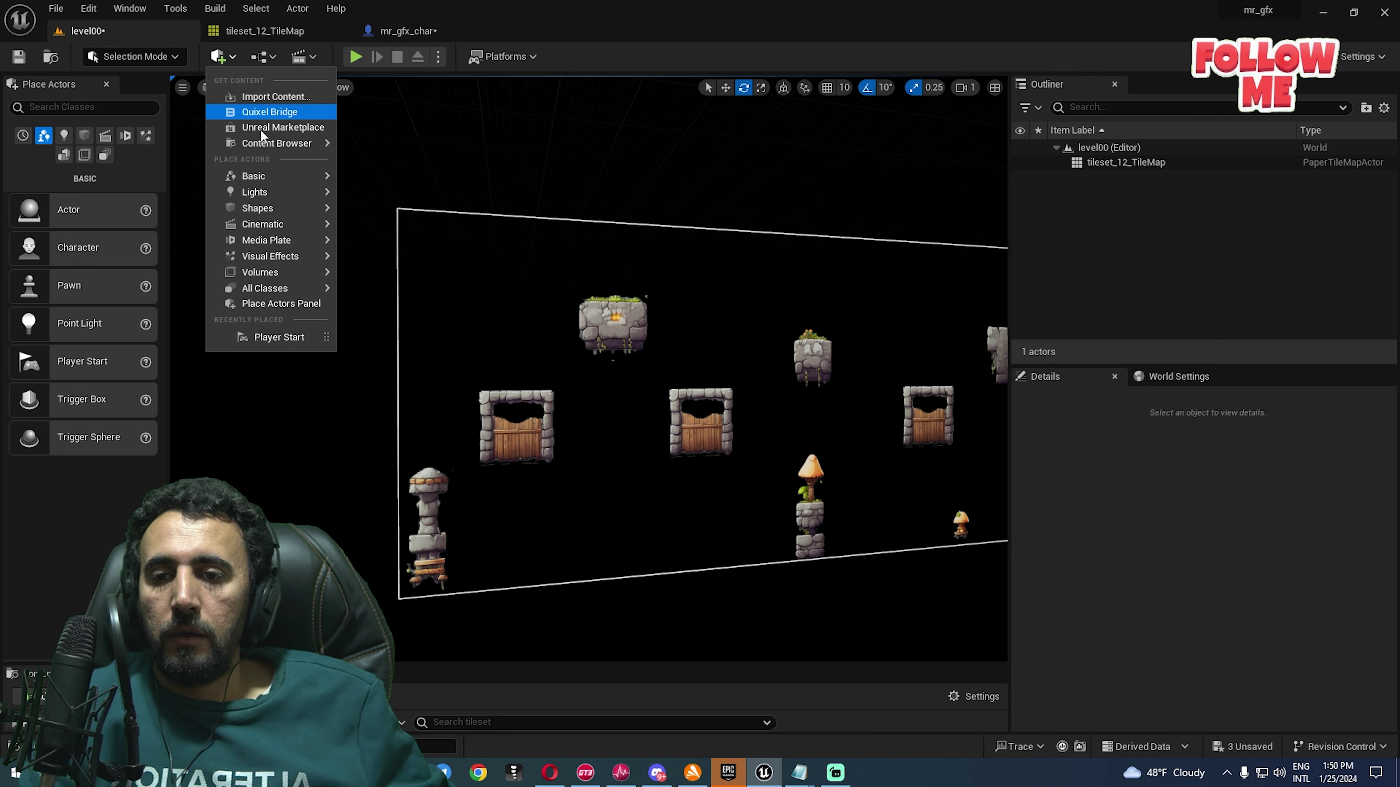
mouse_move(259, 176)
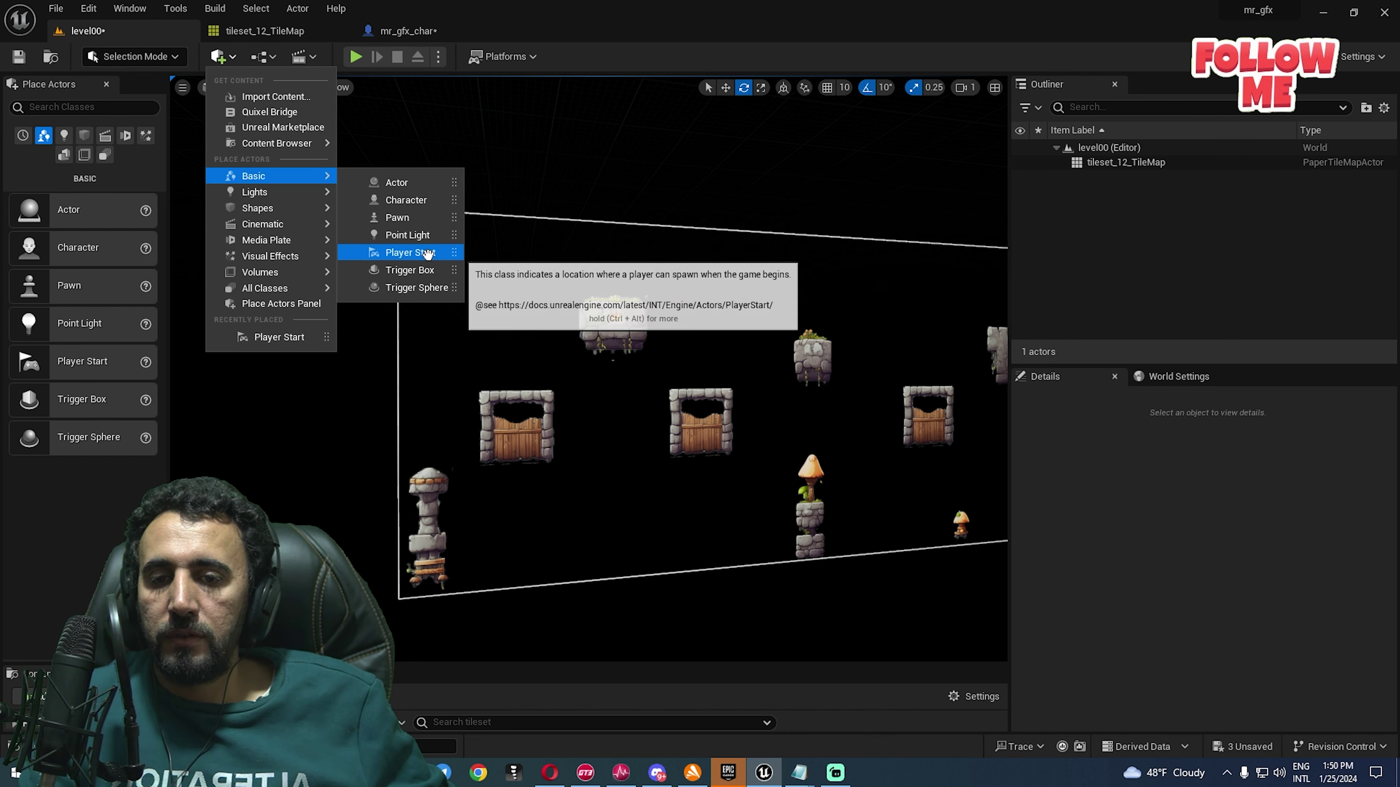
left_click(410, 253)
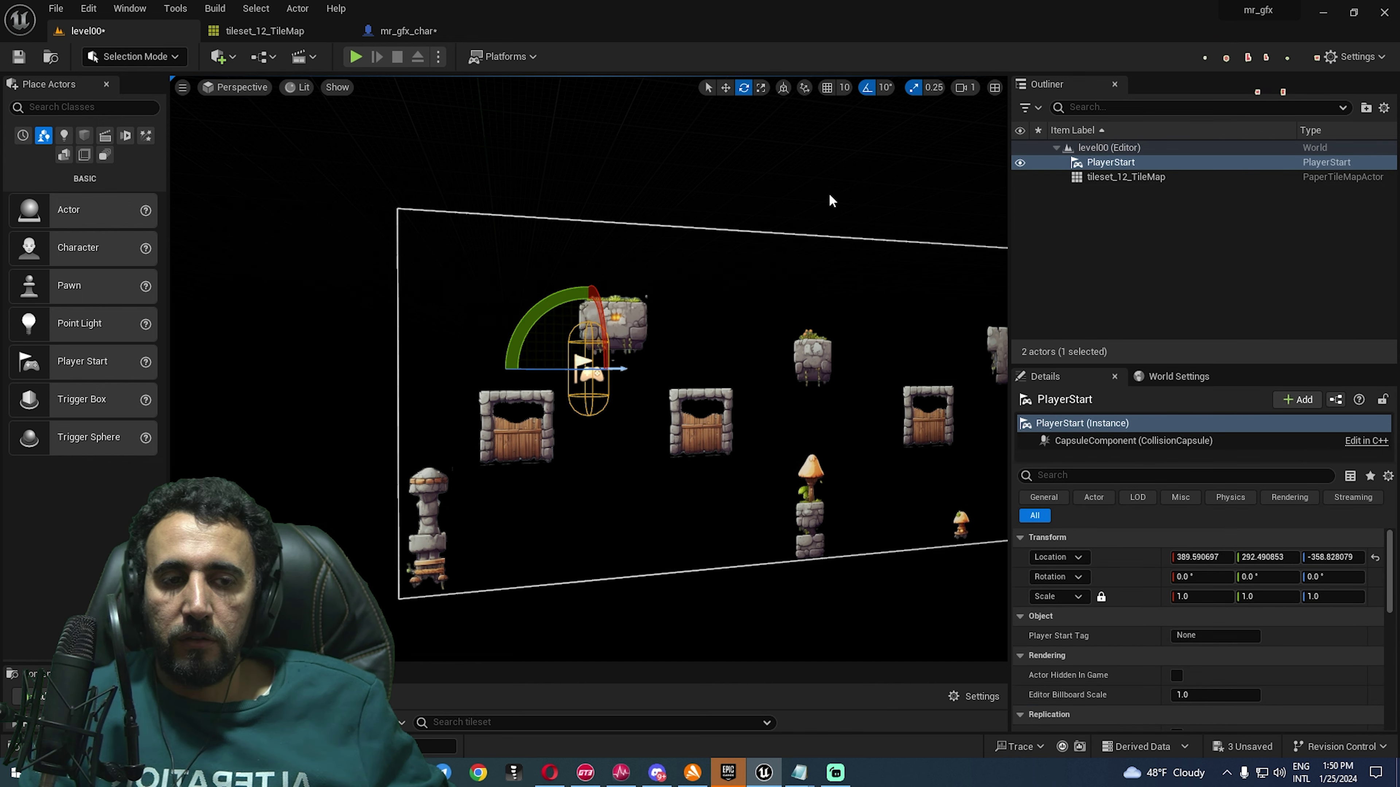
key("w")
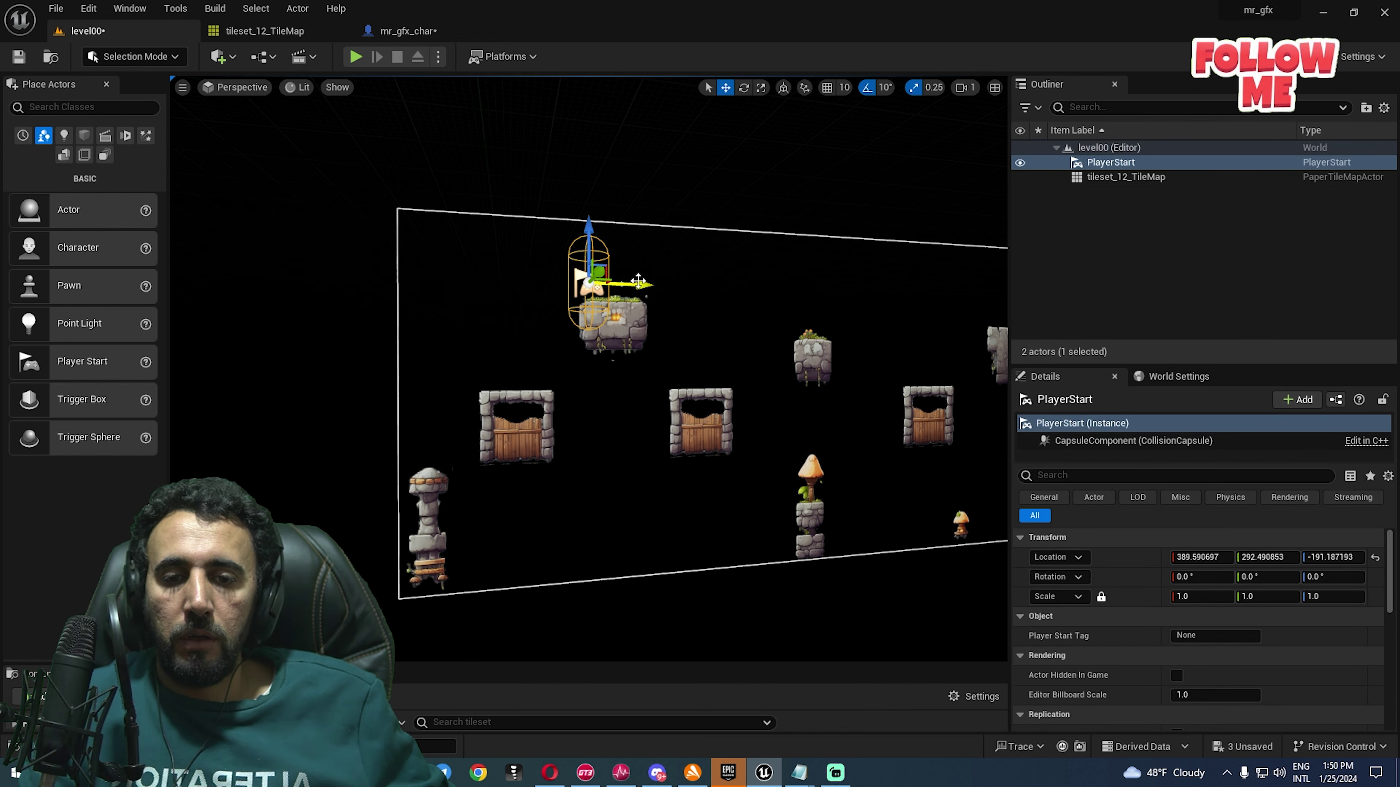
left_click_drag(638, 281, 601, 283)
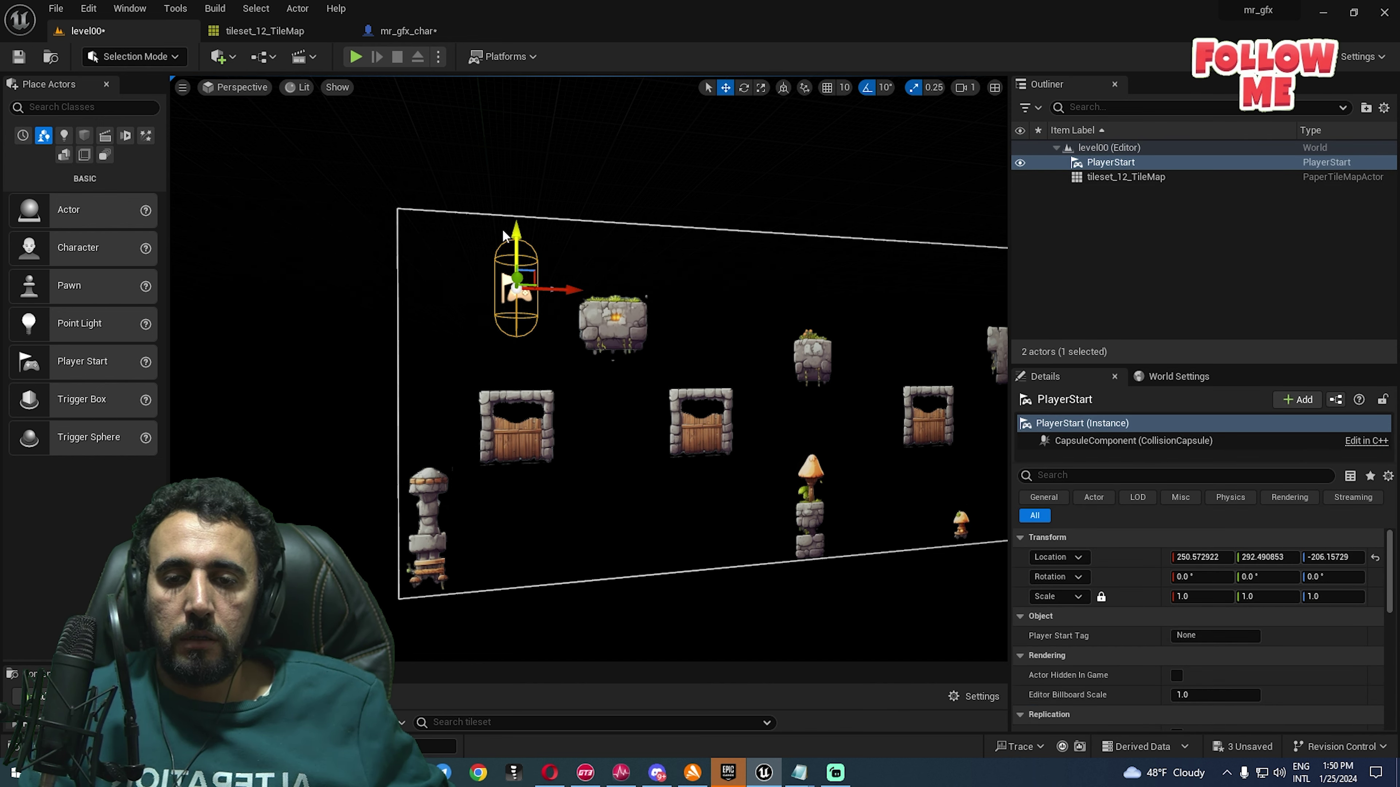
left_click(355, 56)
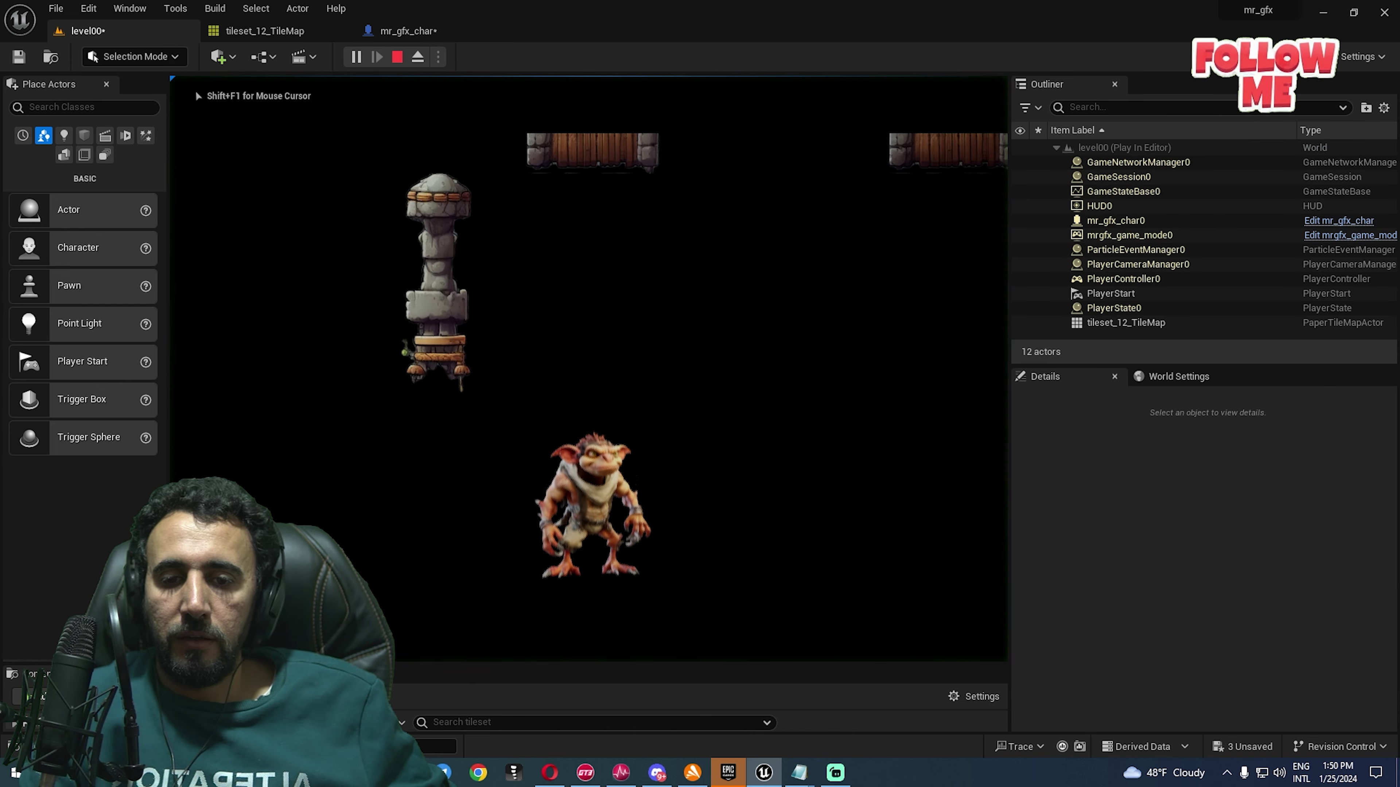
key("Escape")
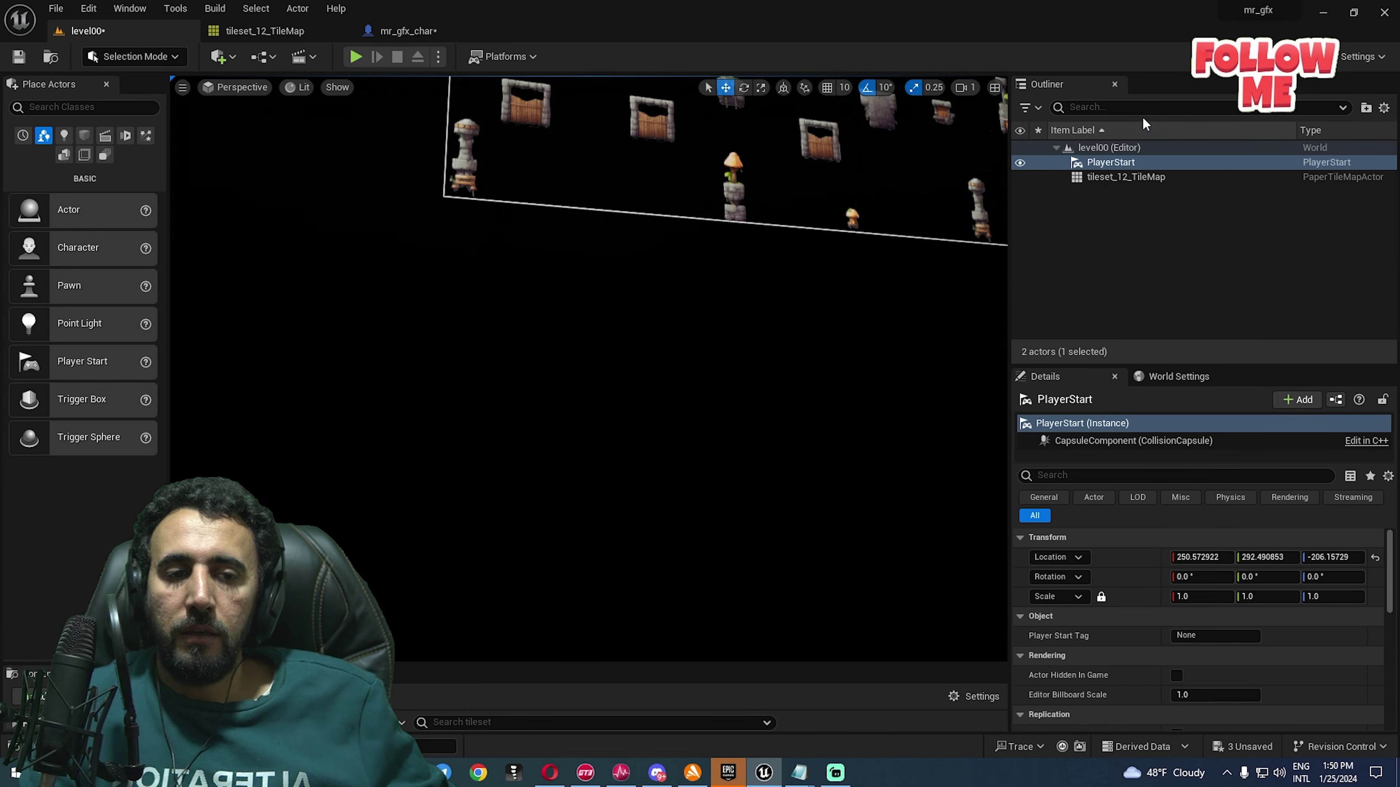
- Align the Player Start with the tile map's plane by setting its Y location to 0
double_click(1100, 162)
left_click_drag(778, 396, 761, 494, "alt")
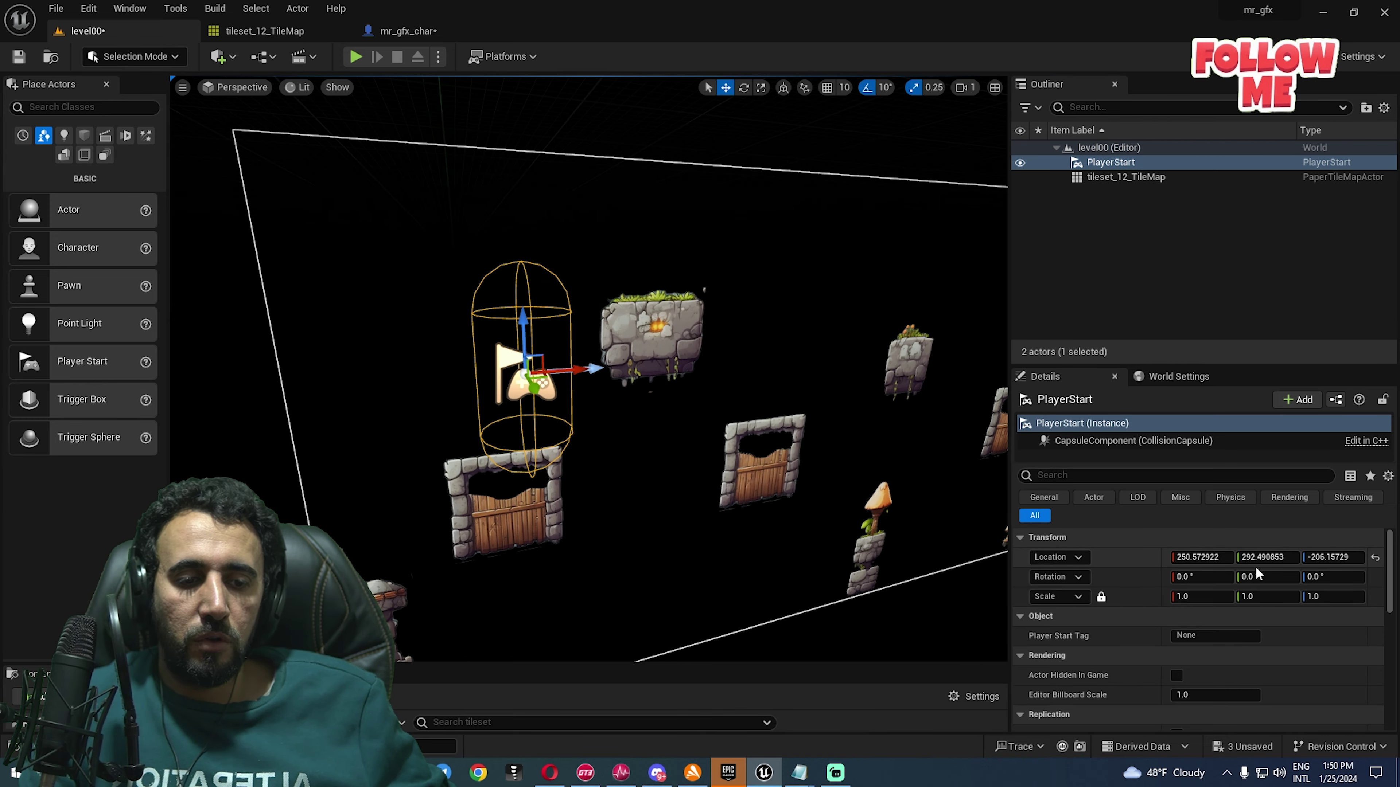
right_click_drag(600, 535, 859, 535)
key("a")
key("s")
left_click_drag(555, 549, 521, 550, "alt")
left_click_drag(719, 335, 609, 338)
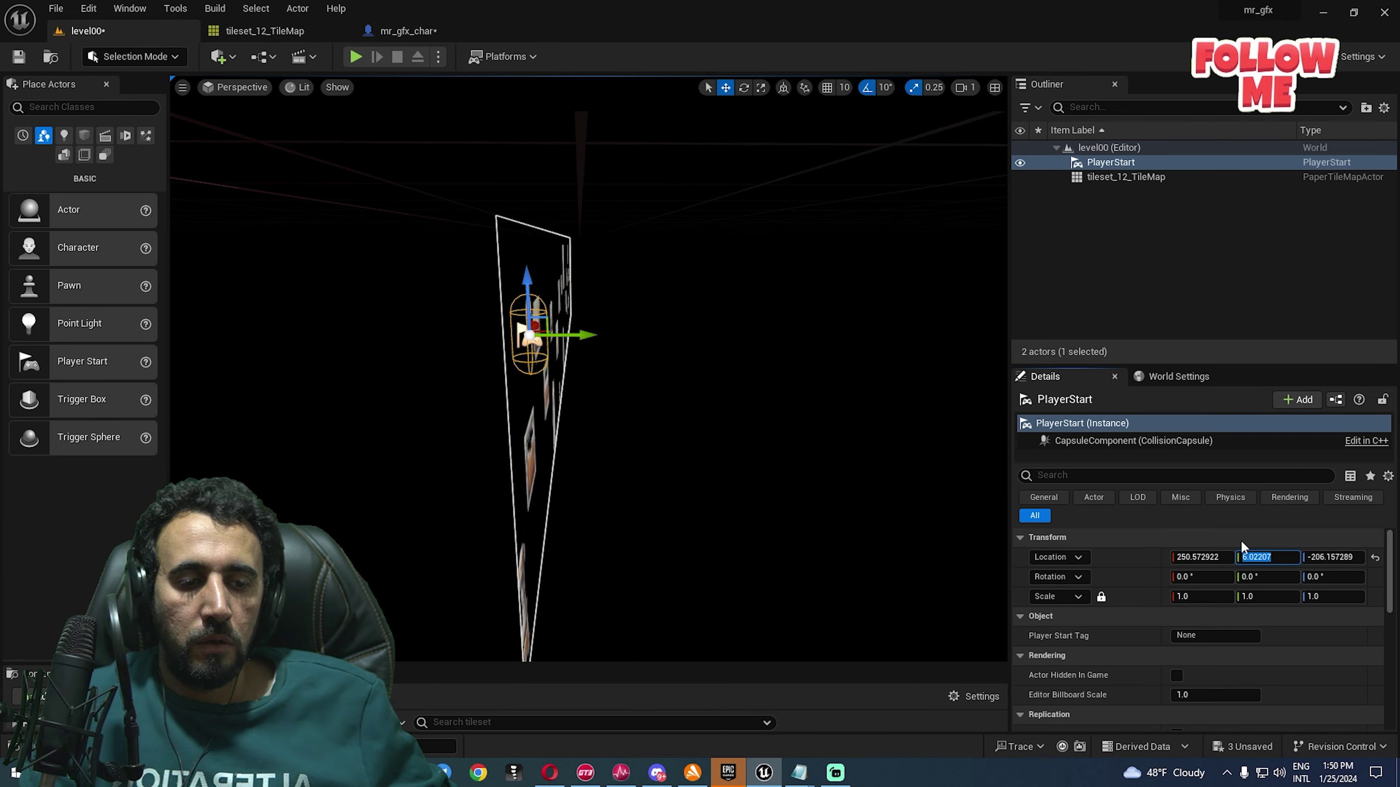
key("a")
right_click_drag(936, 518, 998, 526)
key("w")
left_click_drag(661, 386, 695, 386, "alt")
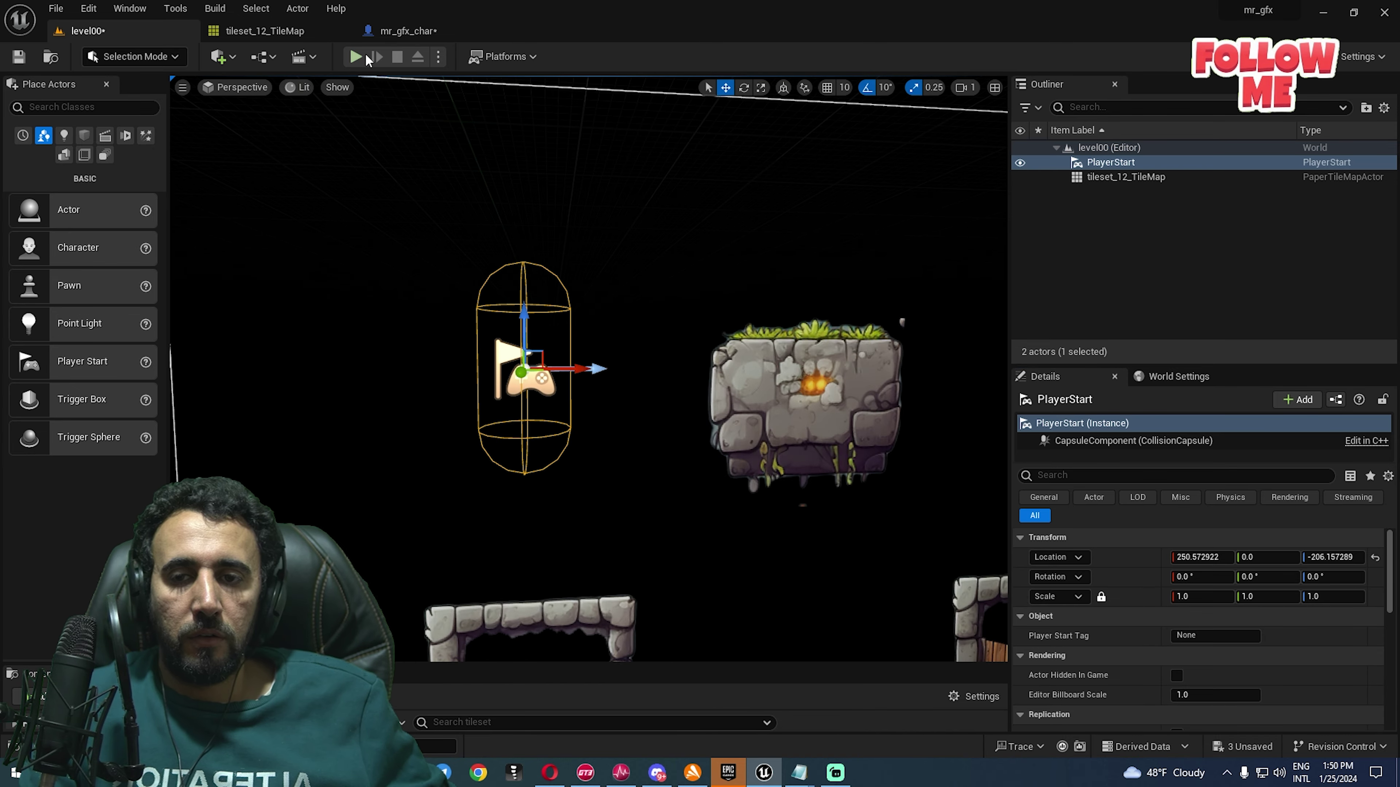
- Play-test the level by running and jumping the character across the tile map's platforms, and stop the session
left_click(355, 56)
key("space")
key("d")
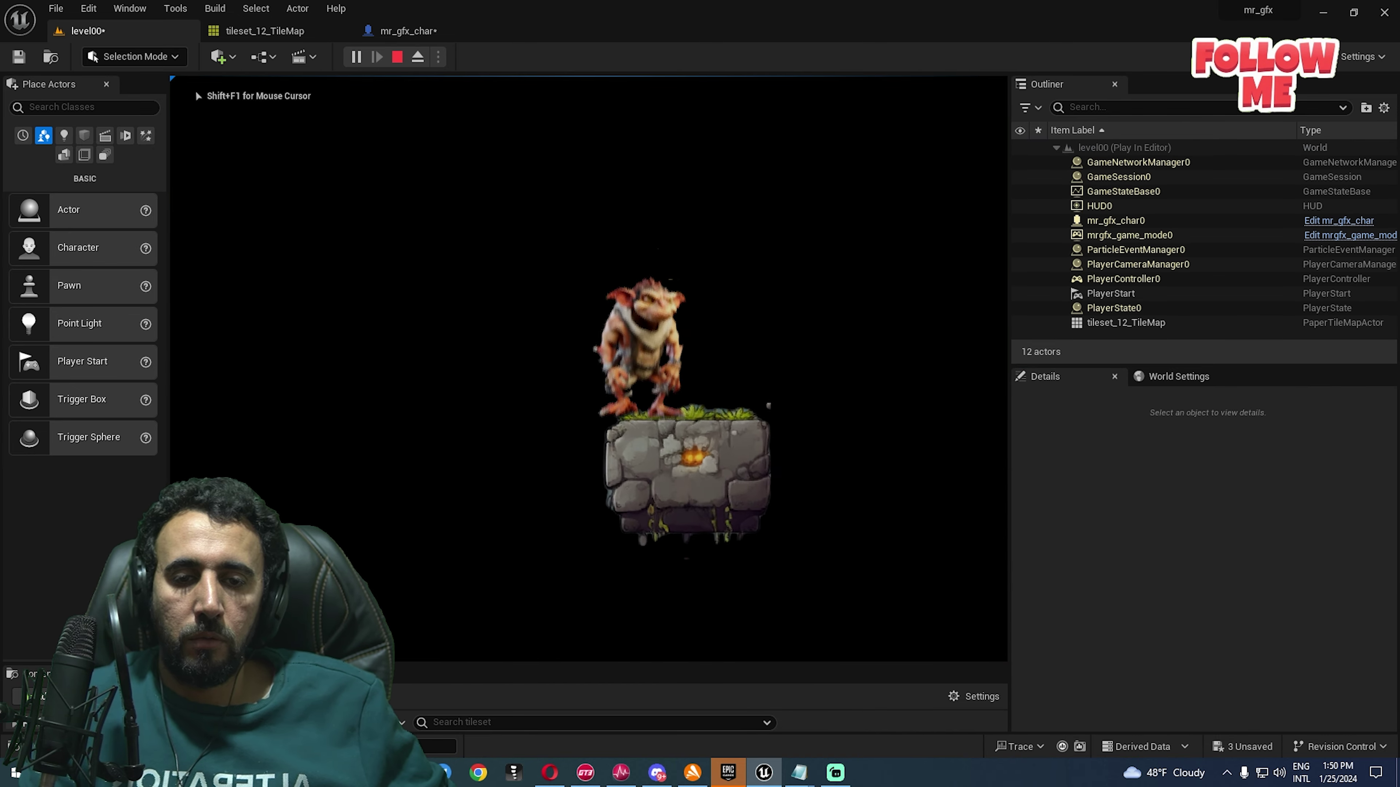
key("d")
key("a")
key("space")
key("d")
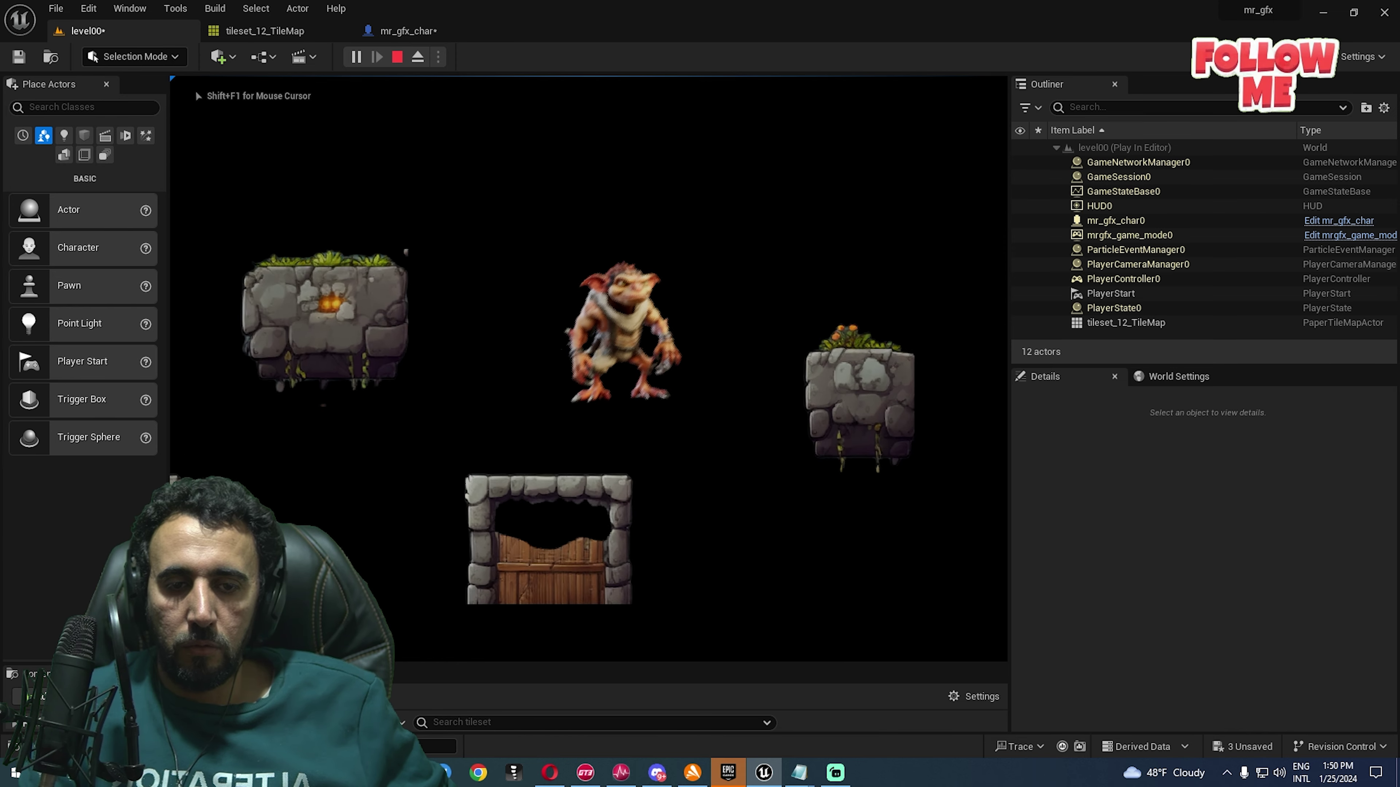
key("space")
key("d")
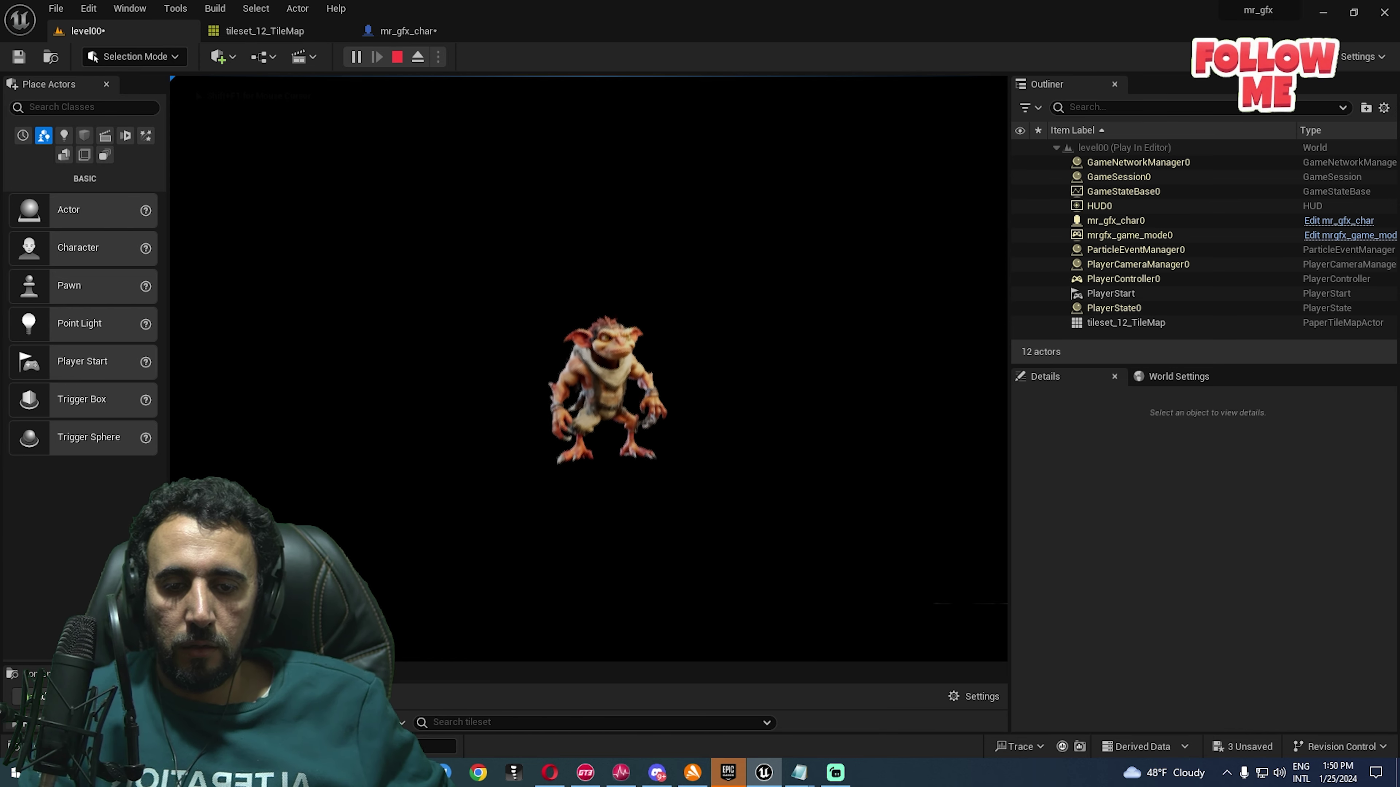
key("space")
key("d")
key("space")
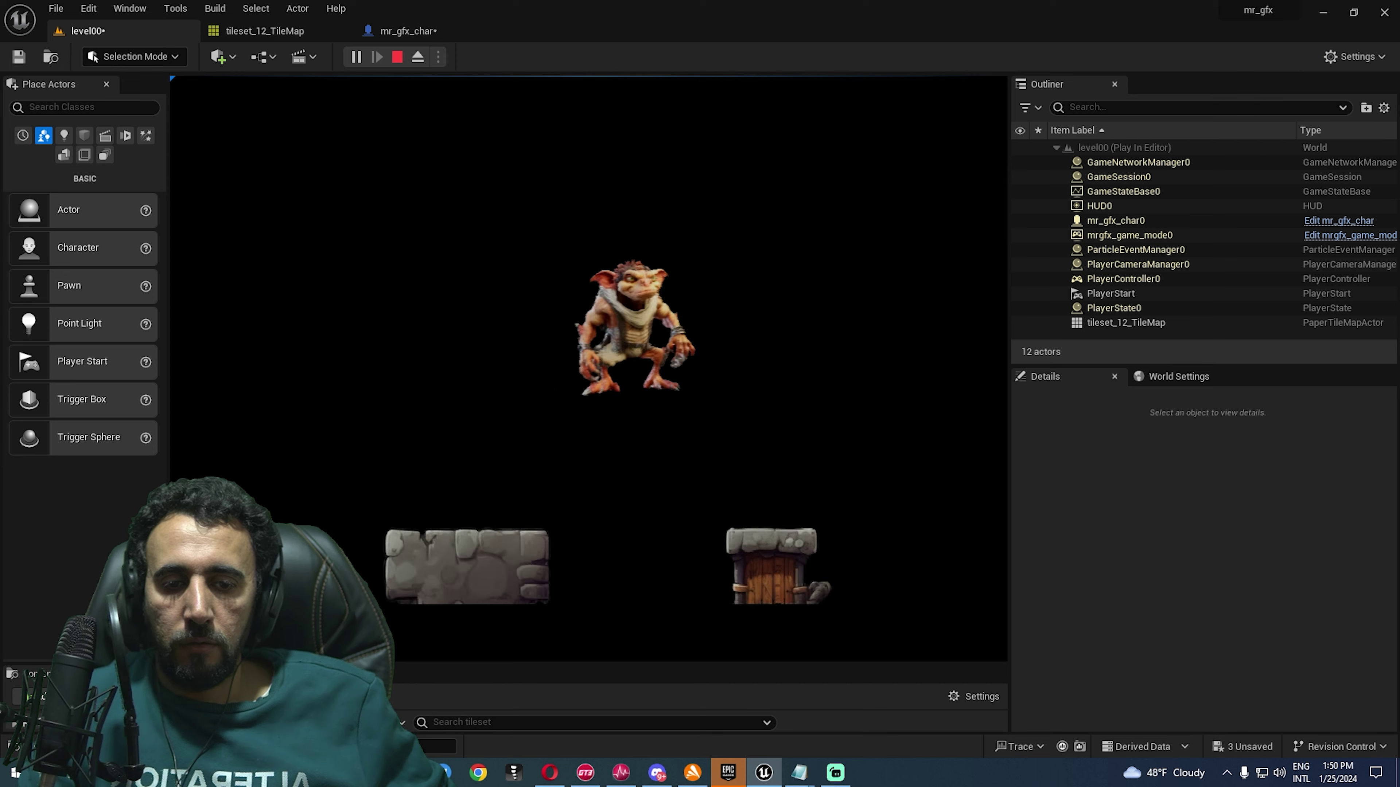
key("a")
key("Escape")
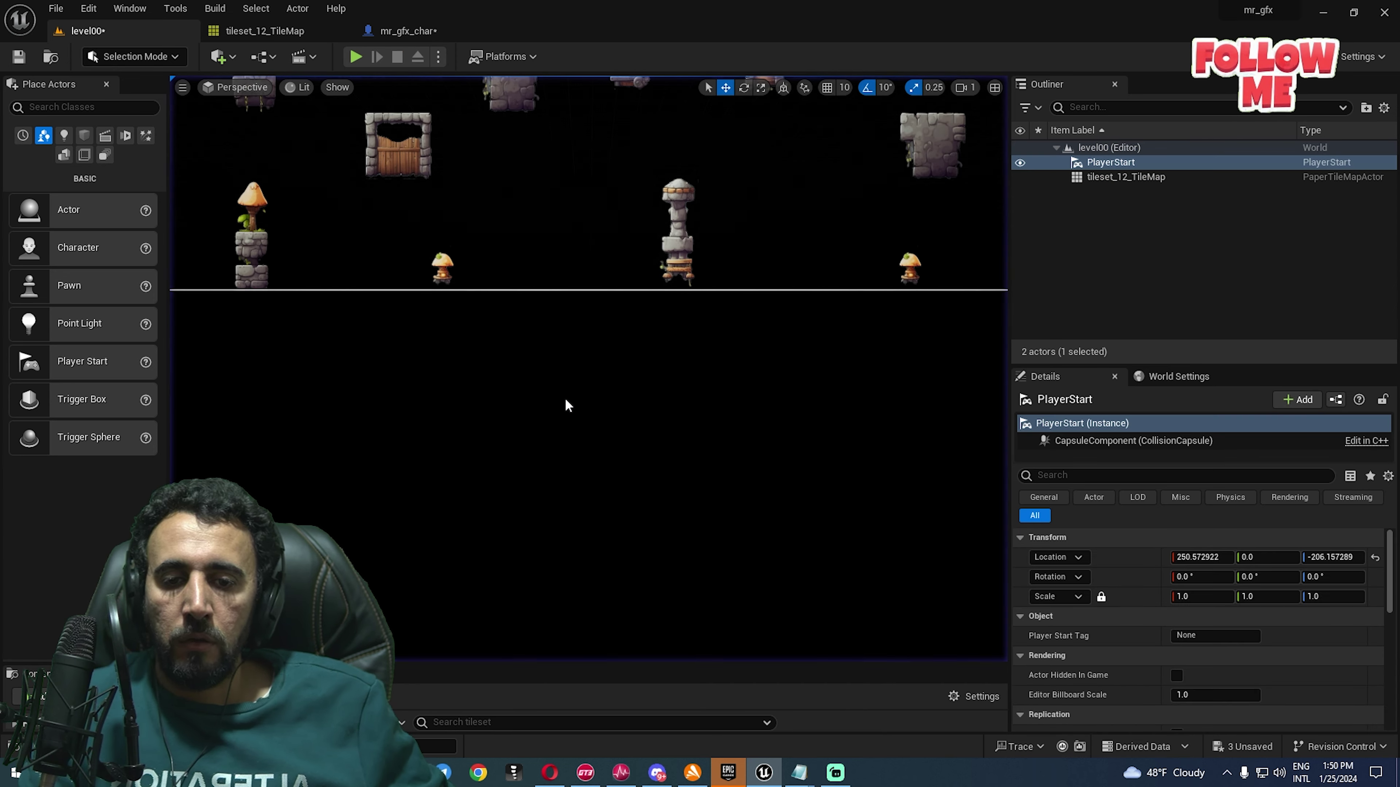
- Place the forest background sprite behind the tile map at about Y -755.5 and scale it uniformly to 4.75
right_click_drag(564, 398, 574, 434)
key("ctrl+space")
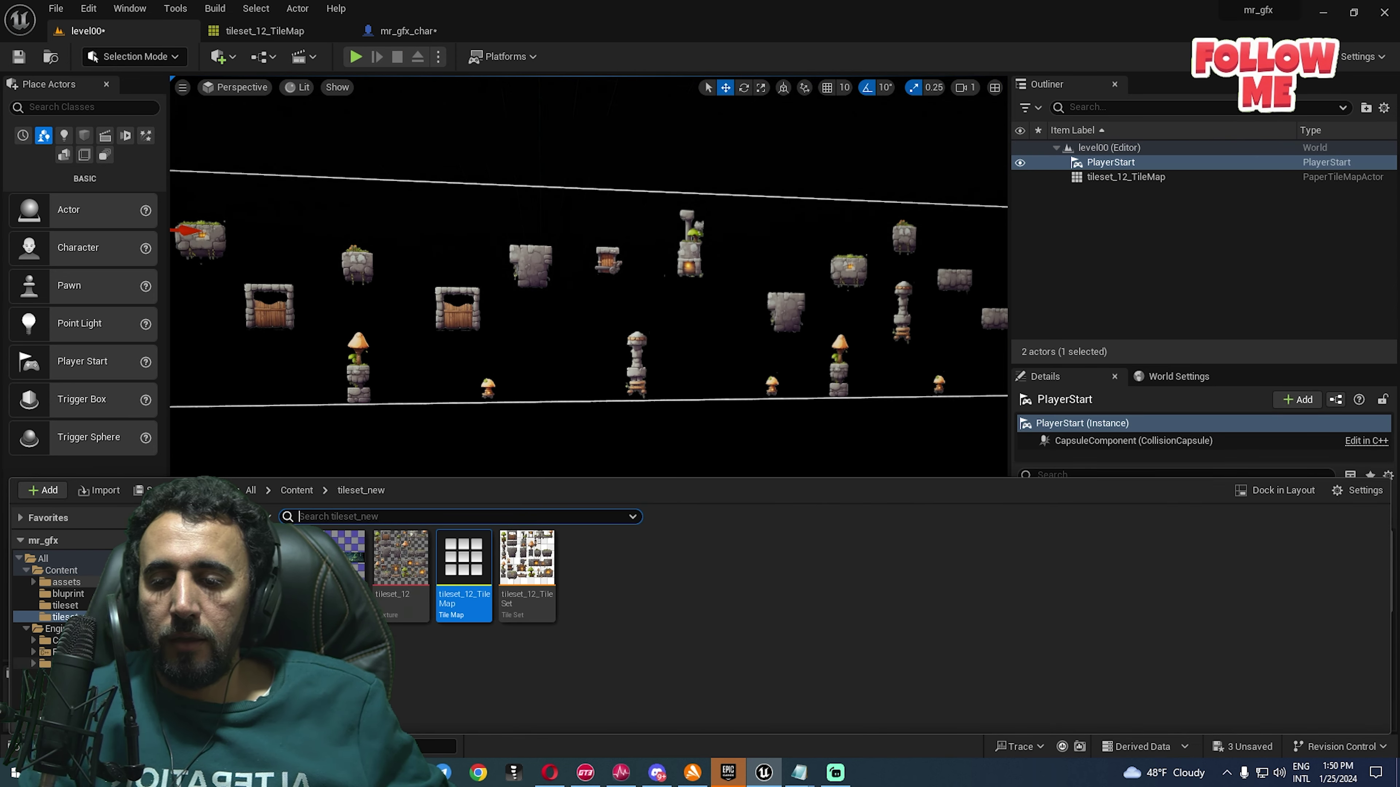
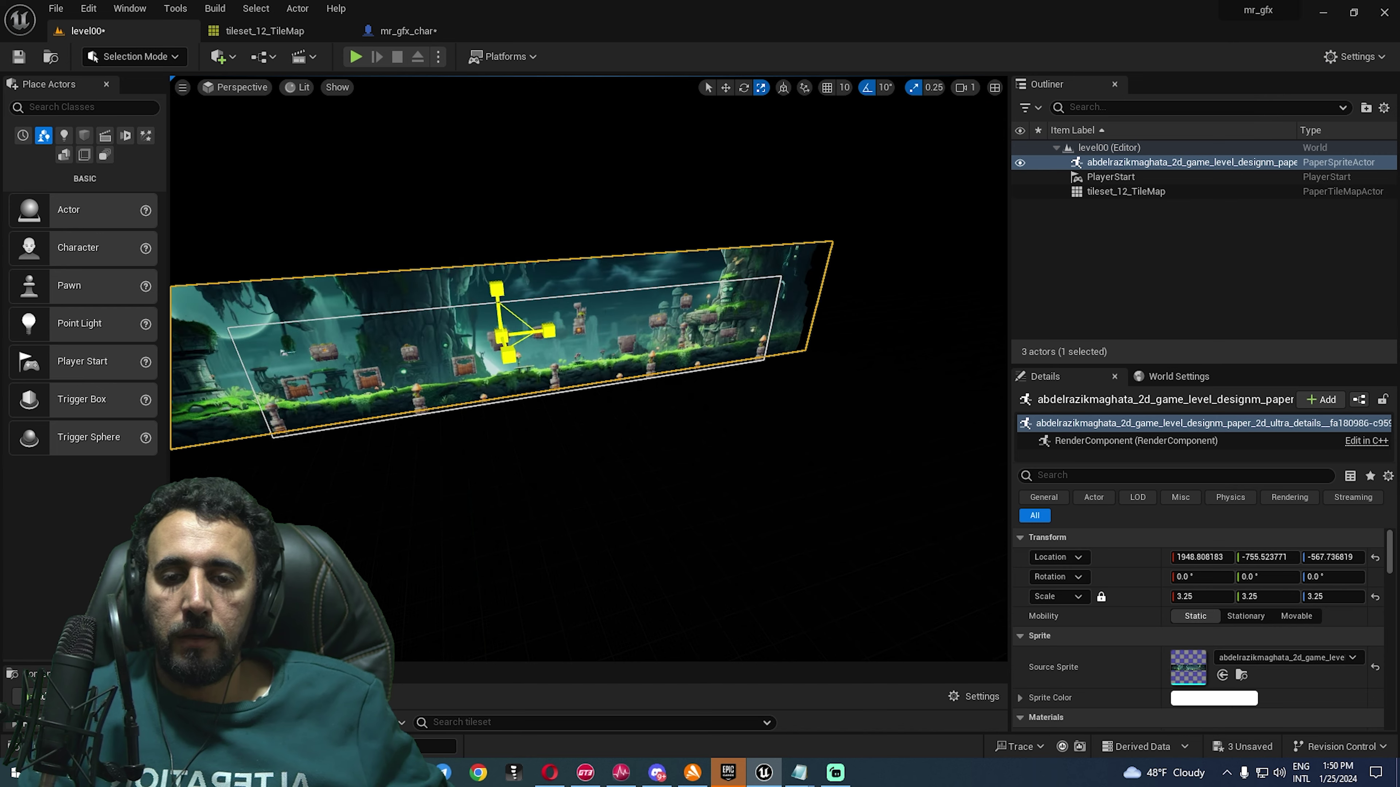
right_click_drag(500, 336, 385, 149)
right_click_drag(588, 368, 754, 782)
- Switch to Discord and start an /imagine command in the Midjourney Bot conversation
left_click(657, 774)
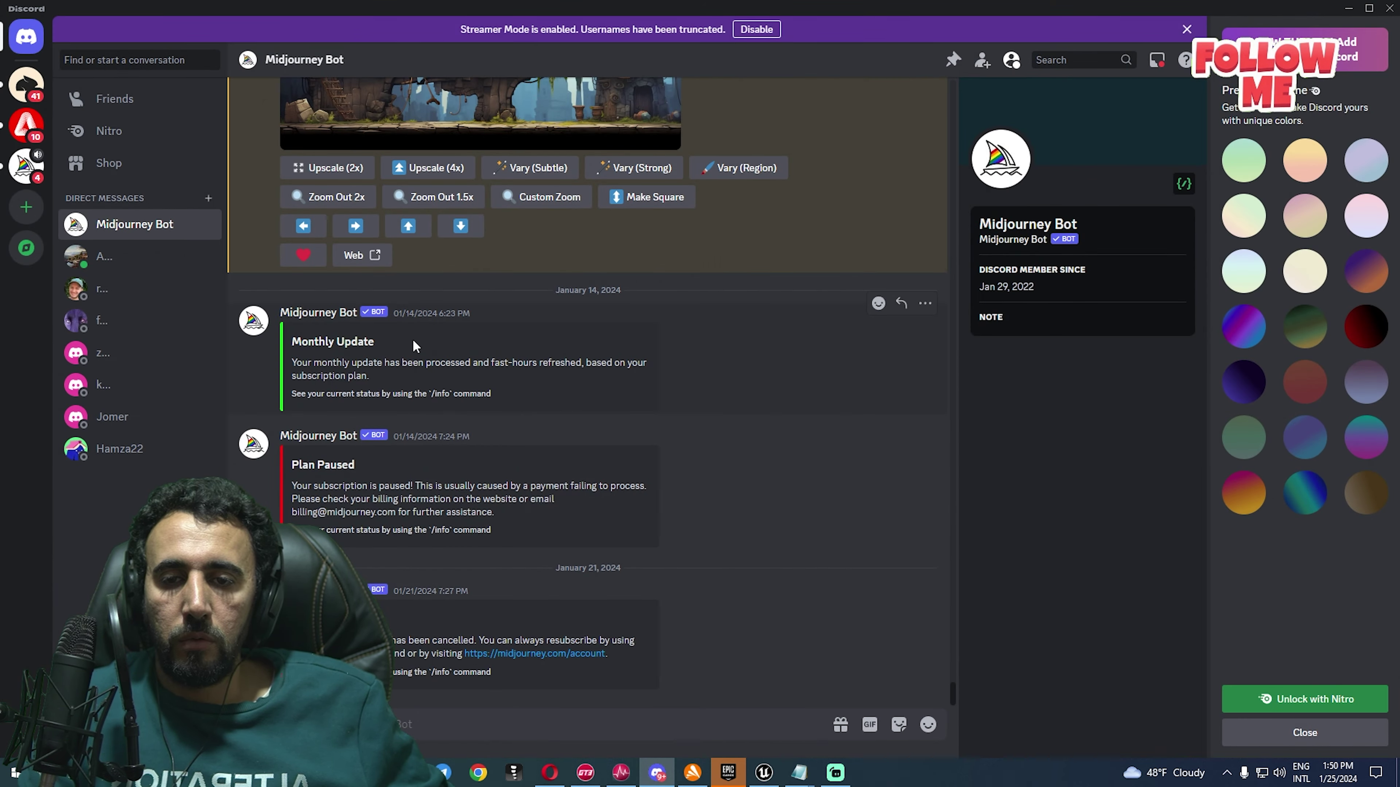
scroll(677, 489, "up", 4)
scroll(677, 489, "down", 4)
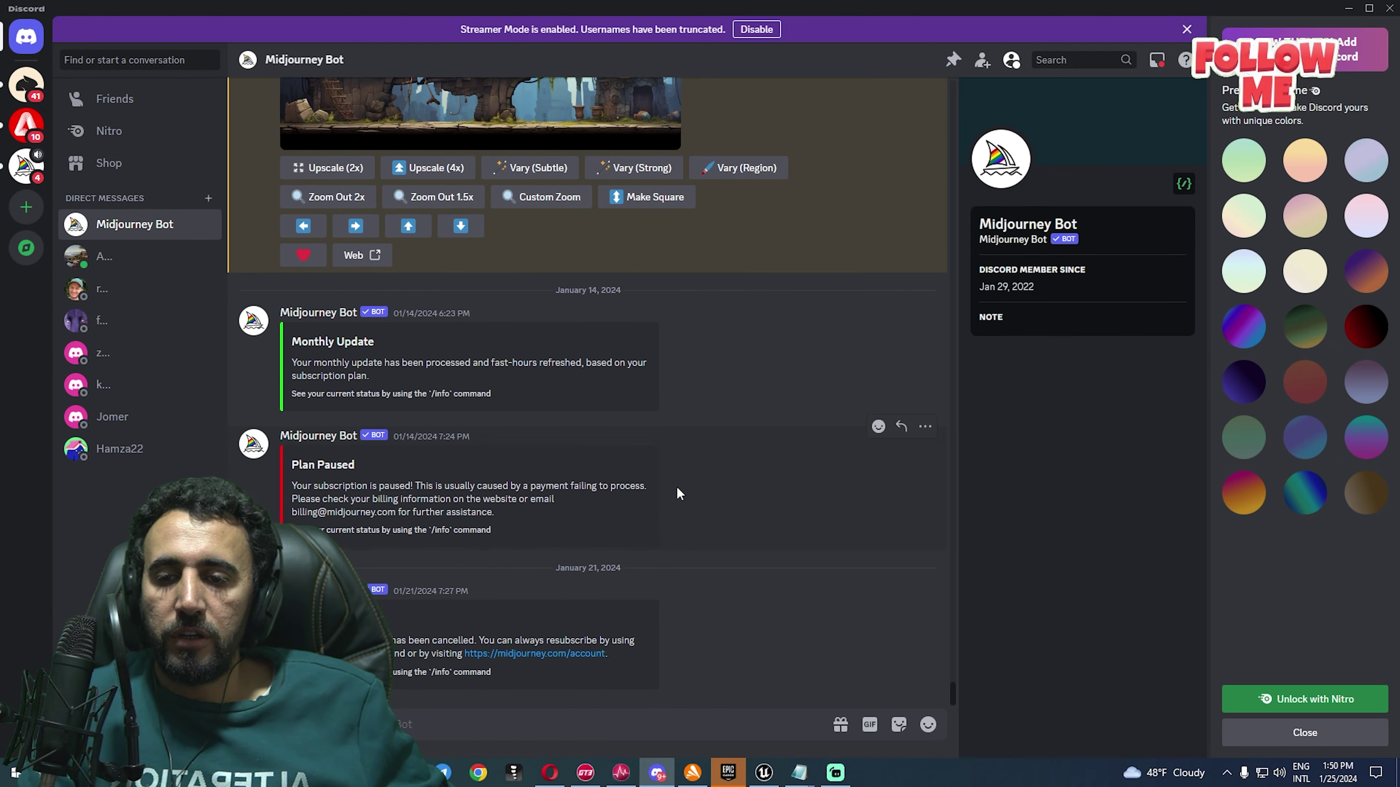
type("/i")
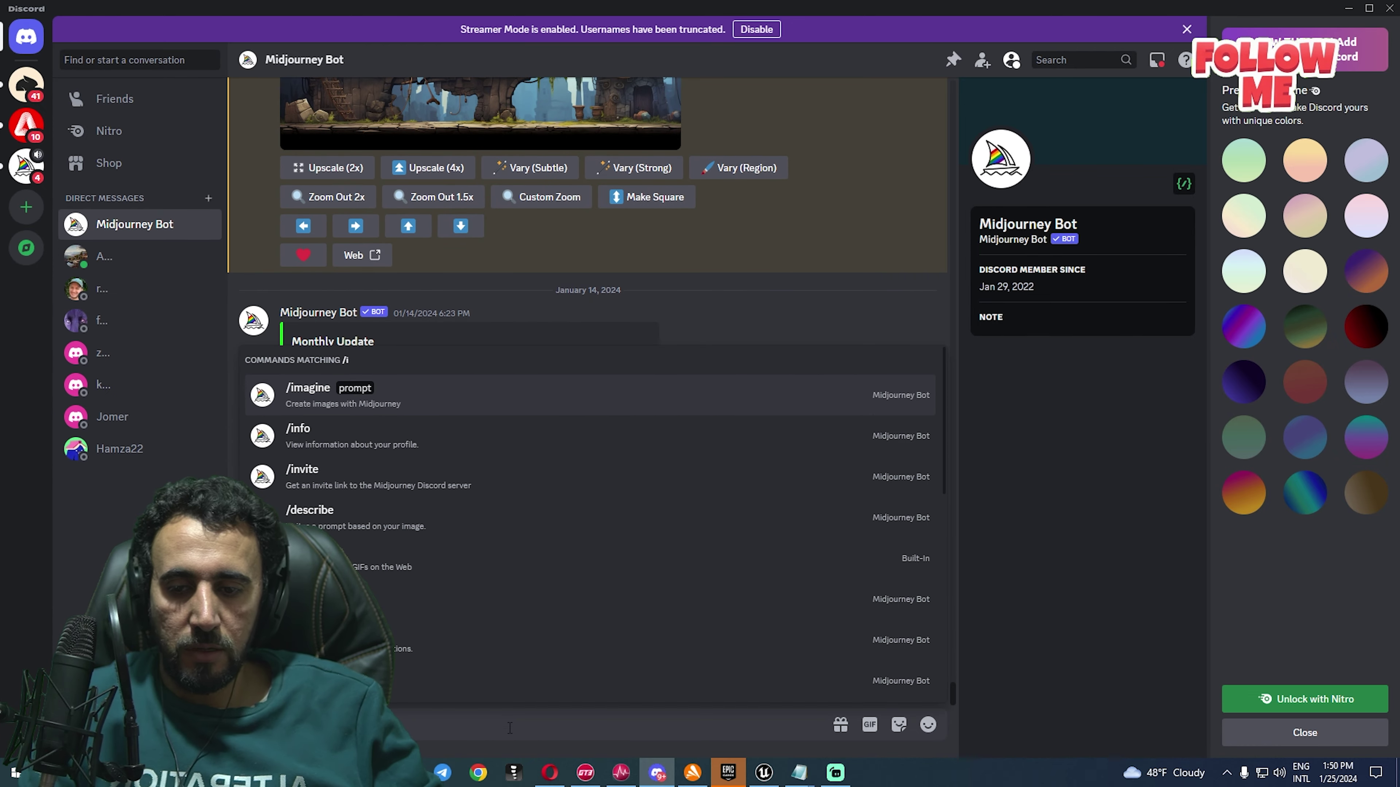
key("Return")
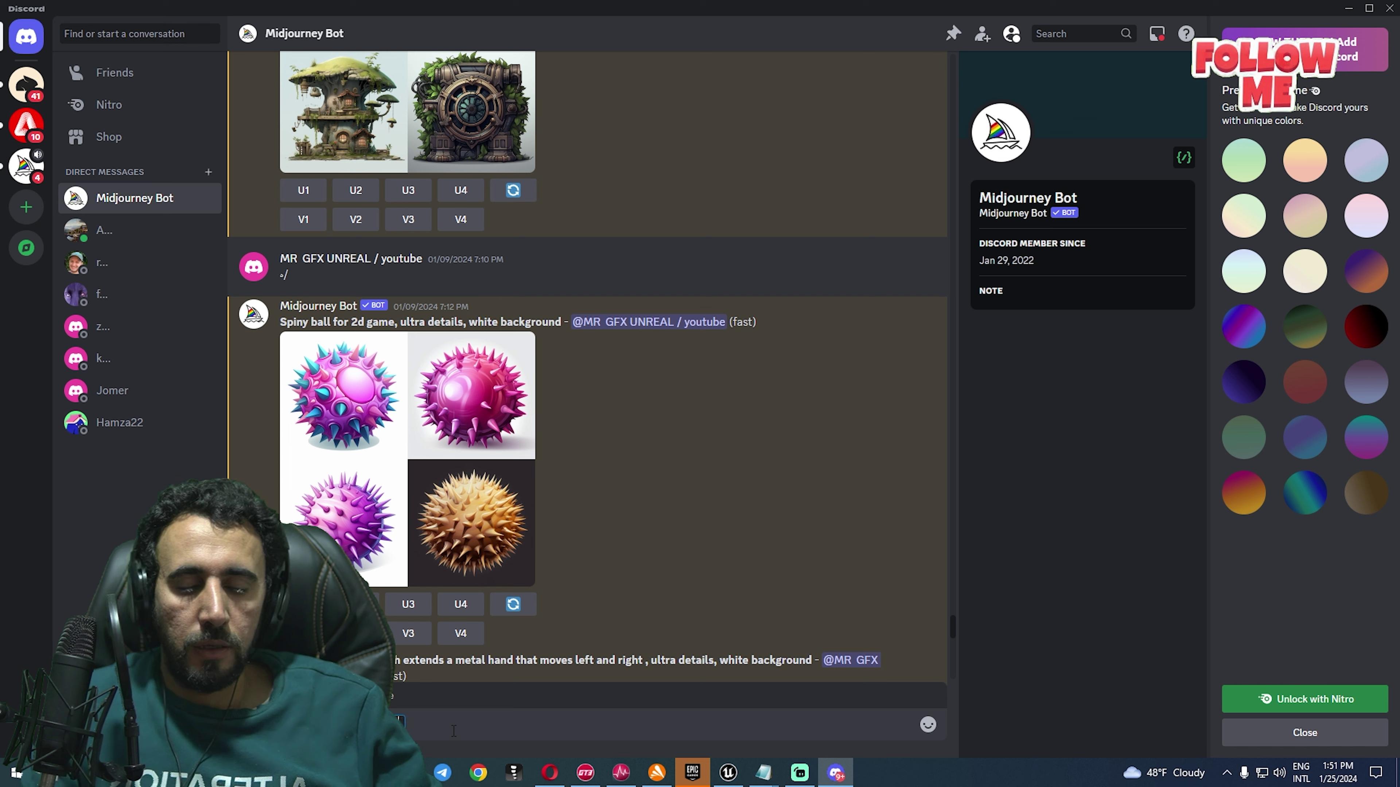
- Write the image prompt "create amazing level design for 2d game, ultra details," in the message
type("nte")
type(" amazing")
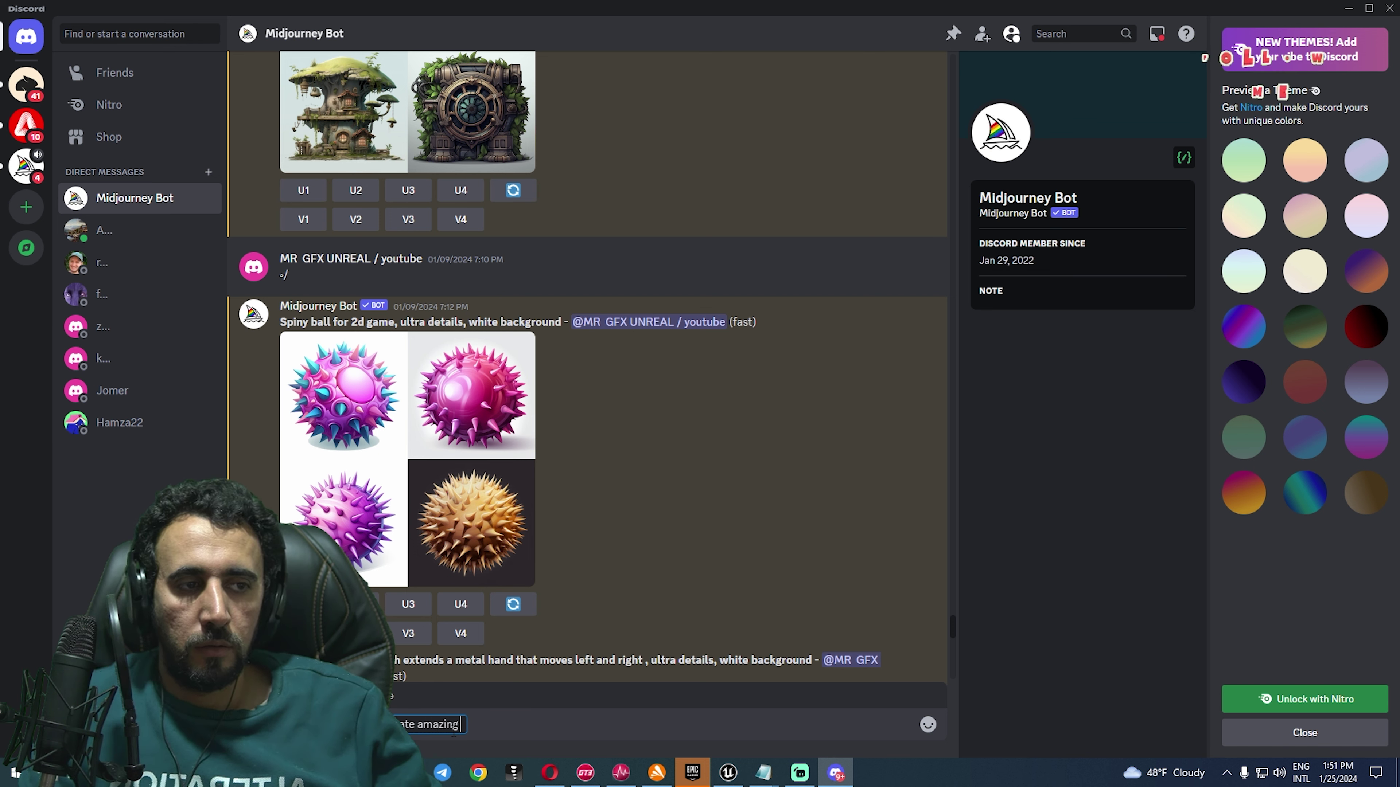
type(" level design")
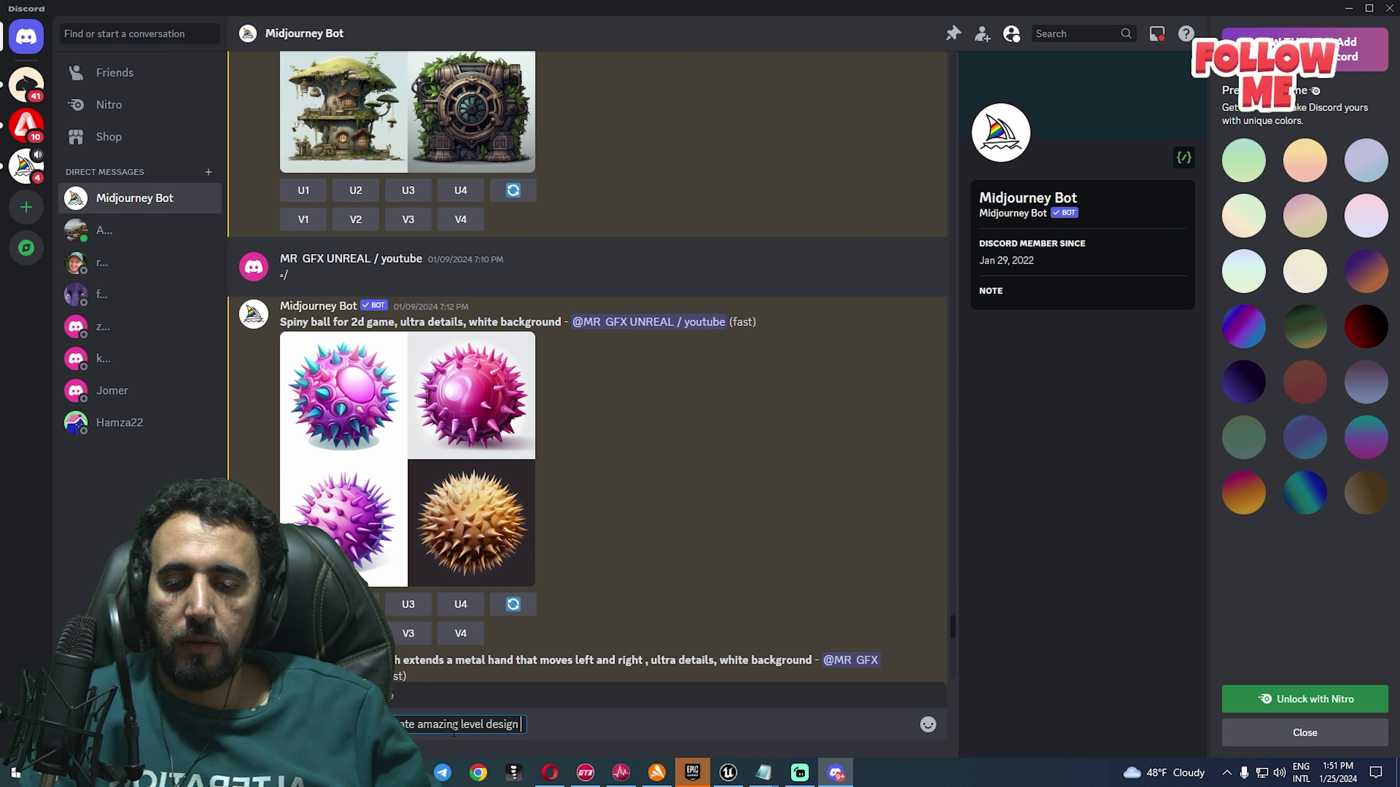
type(",")
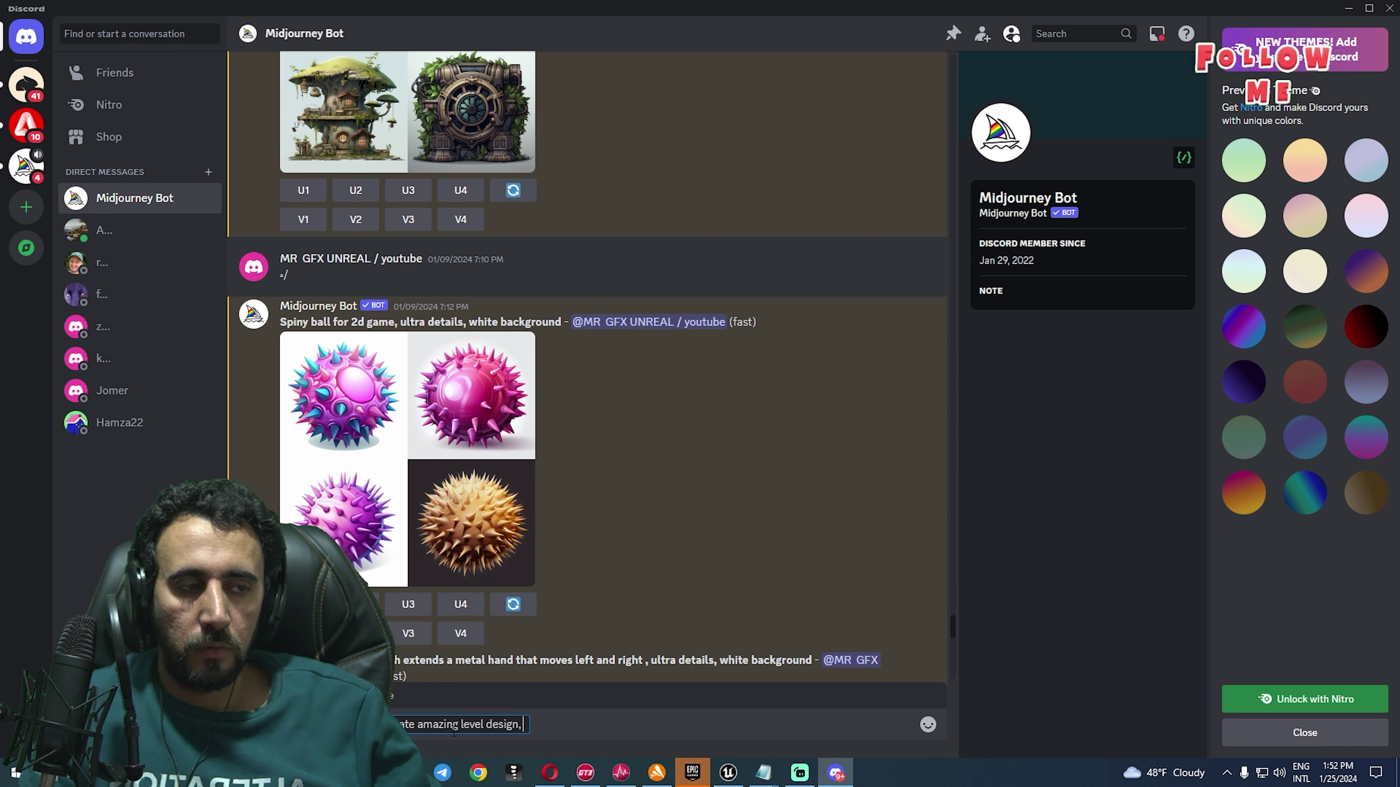
key("BackSpace")
type(" for 2d")
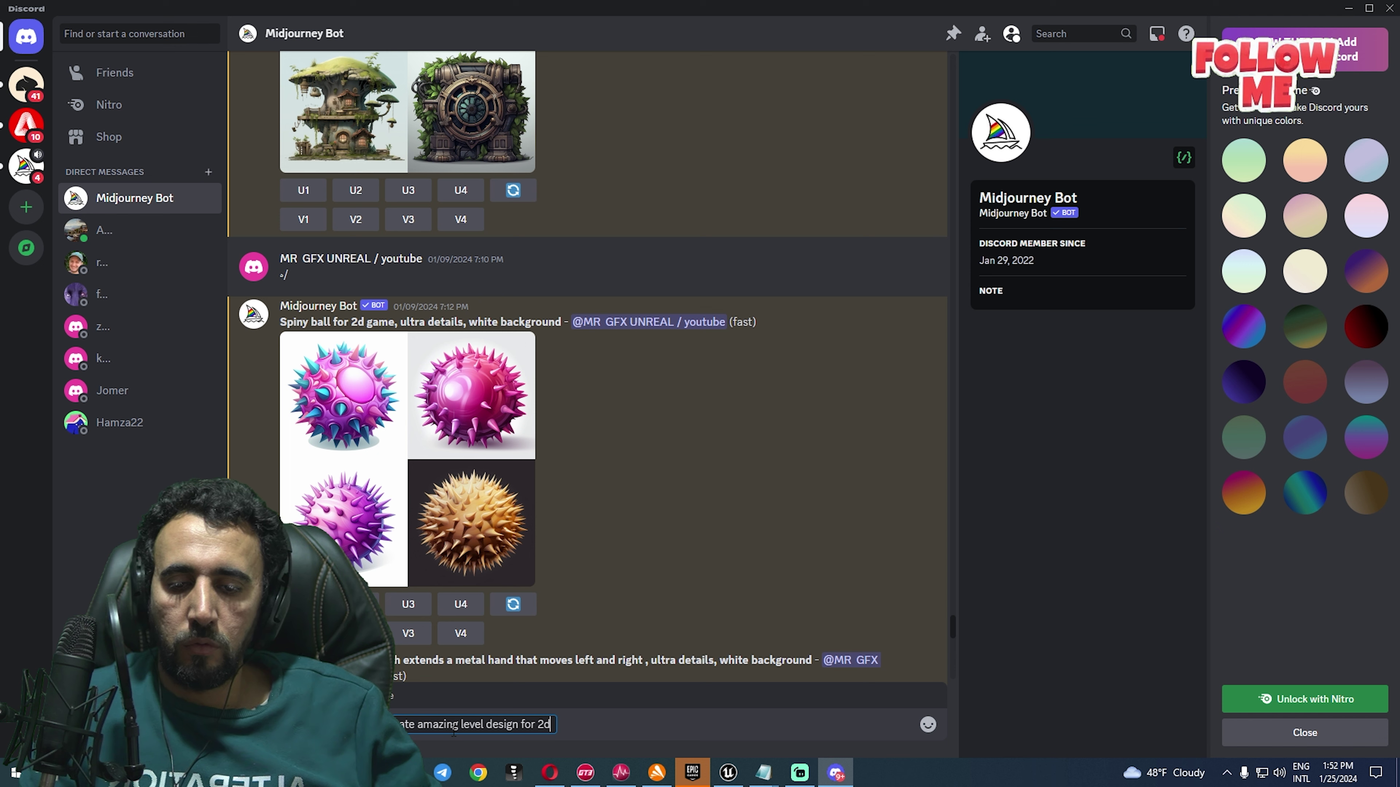
type(" game,")
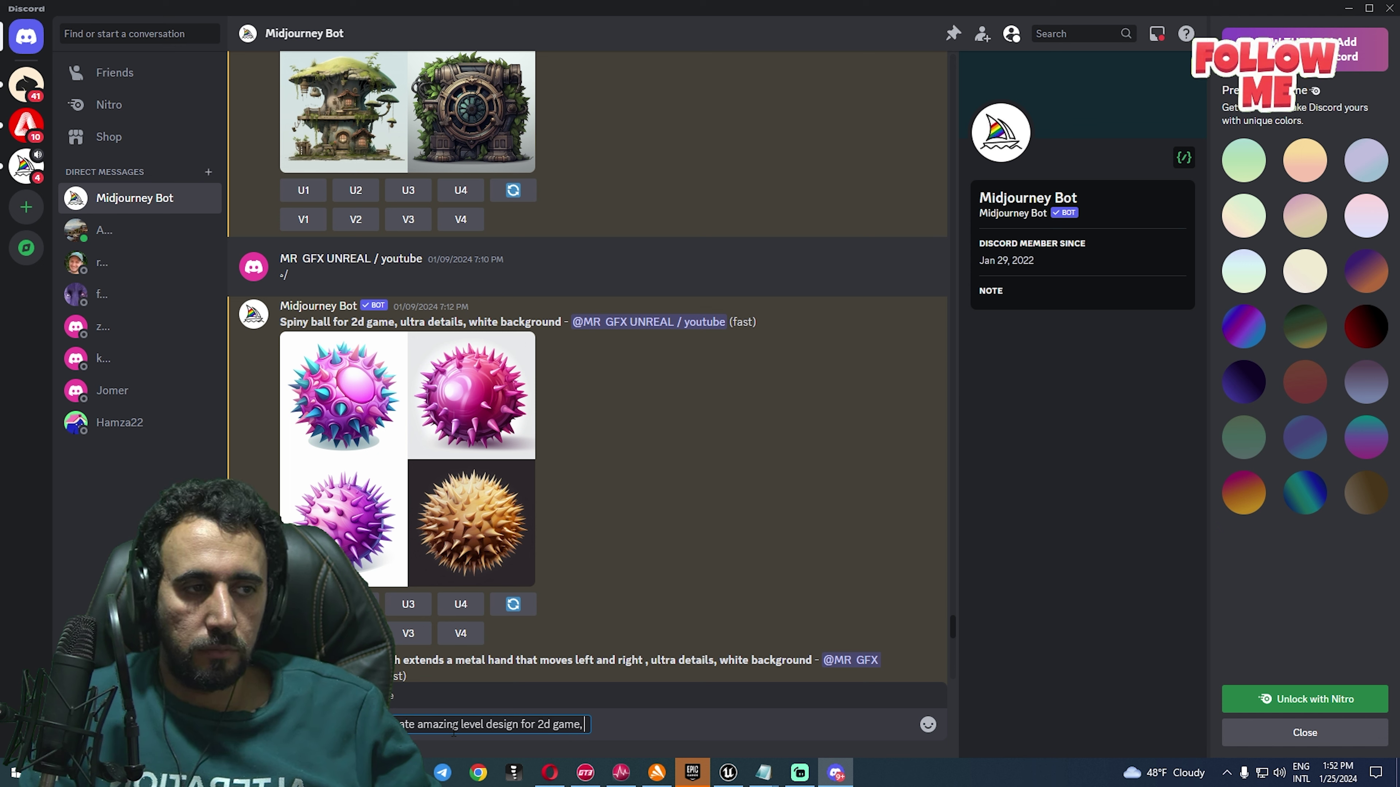
type(" ultra de")
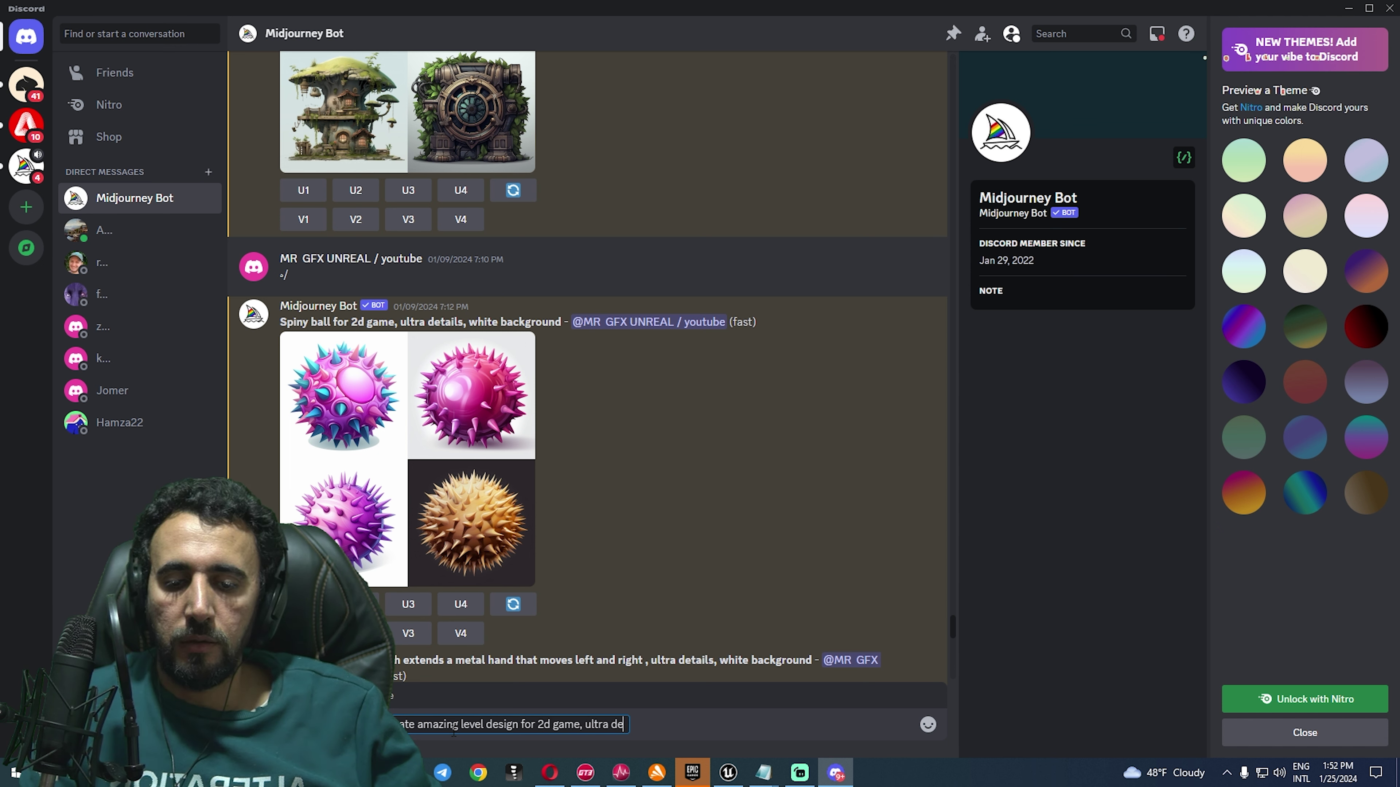
type("tails,")
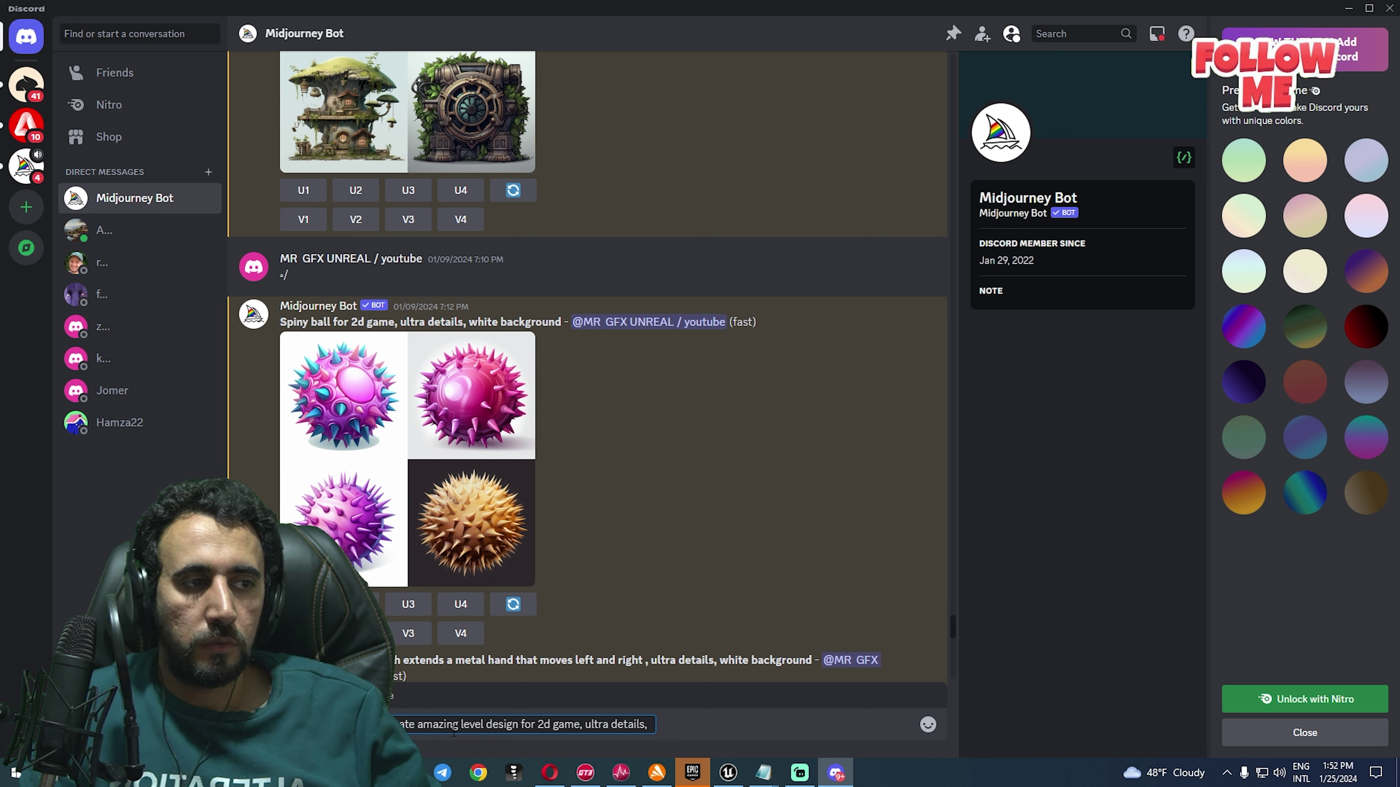
- Extend the prompt with "cartoony style," and the aspect ratio parameter "--ar 50:8"
type(" pix")
key("BackSpace")
key("BackSpace")
key("BackSpace")
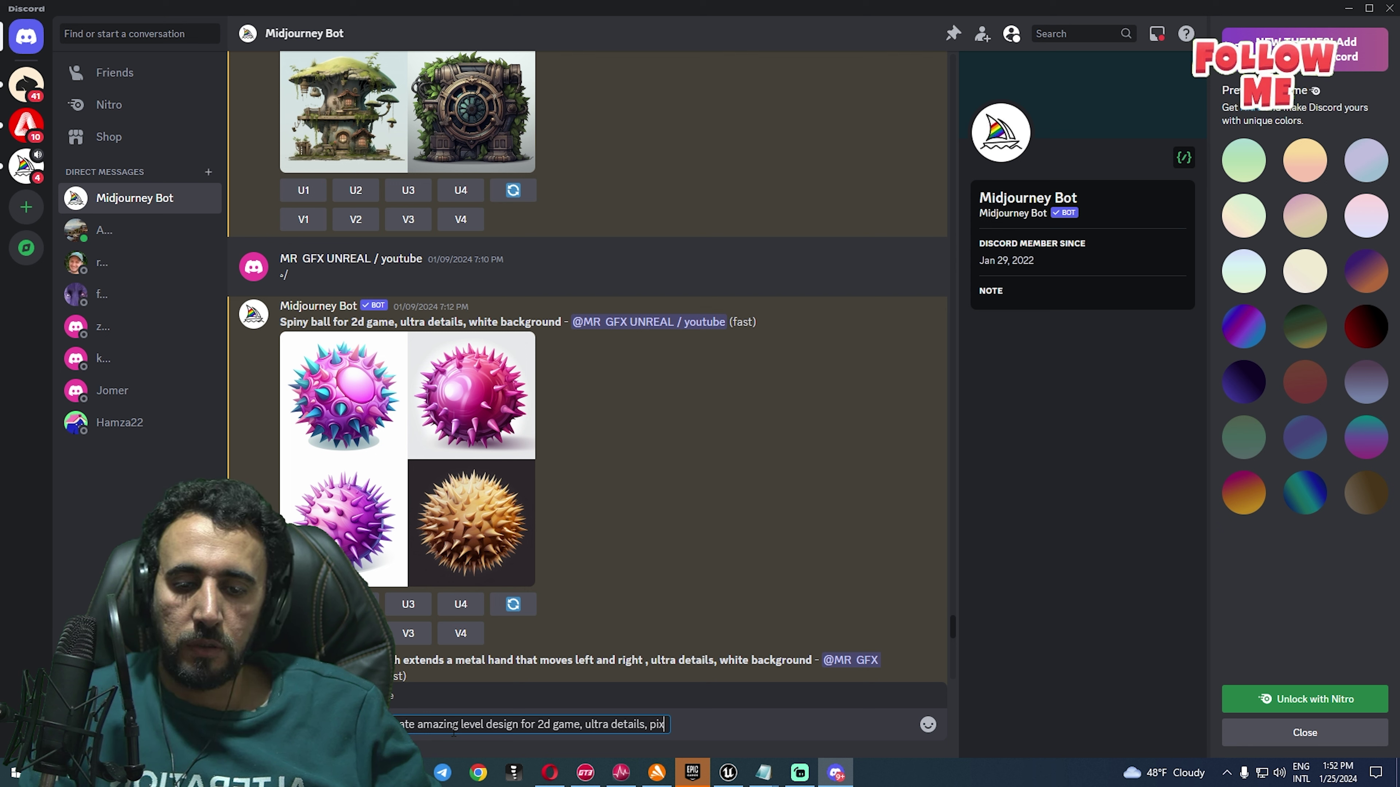
type("carto")
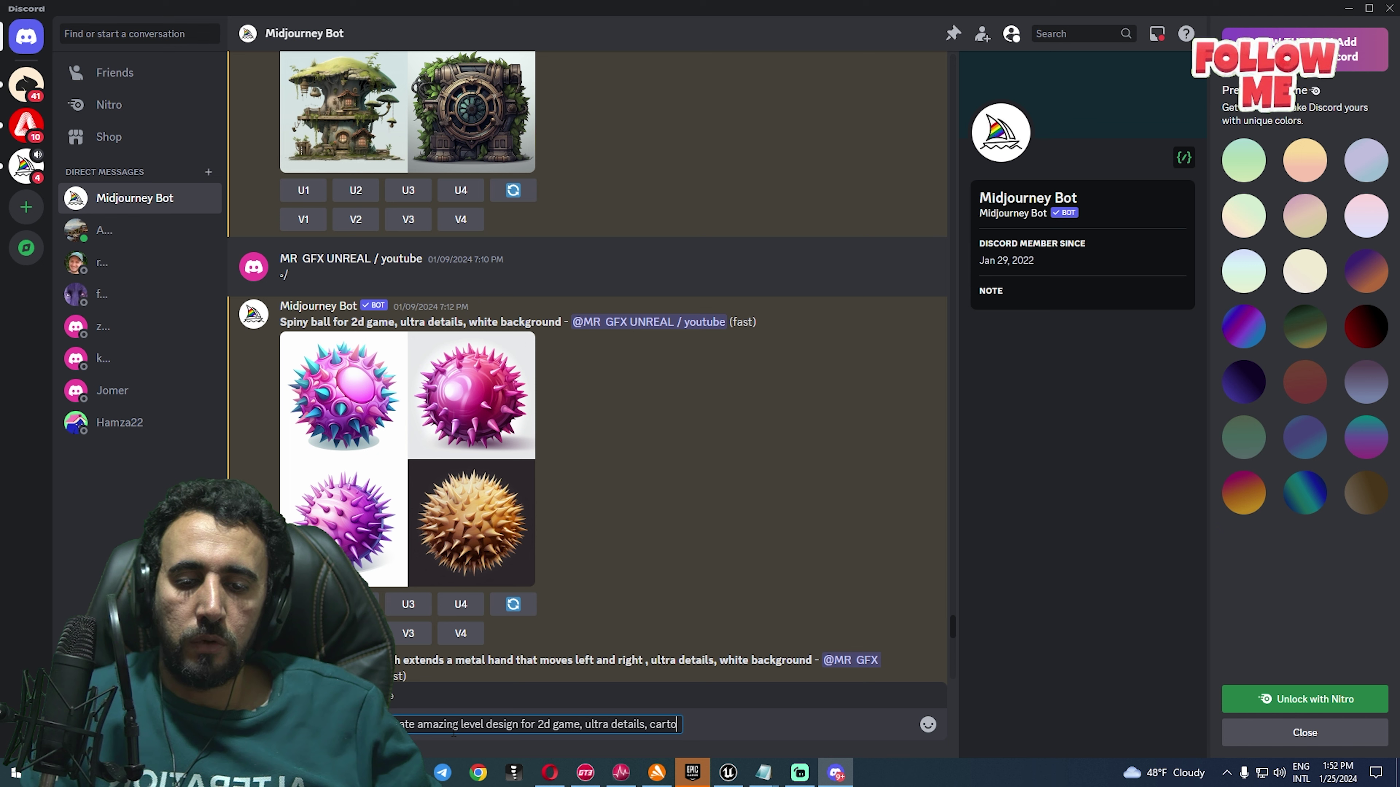
type("ony style")
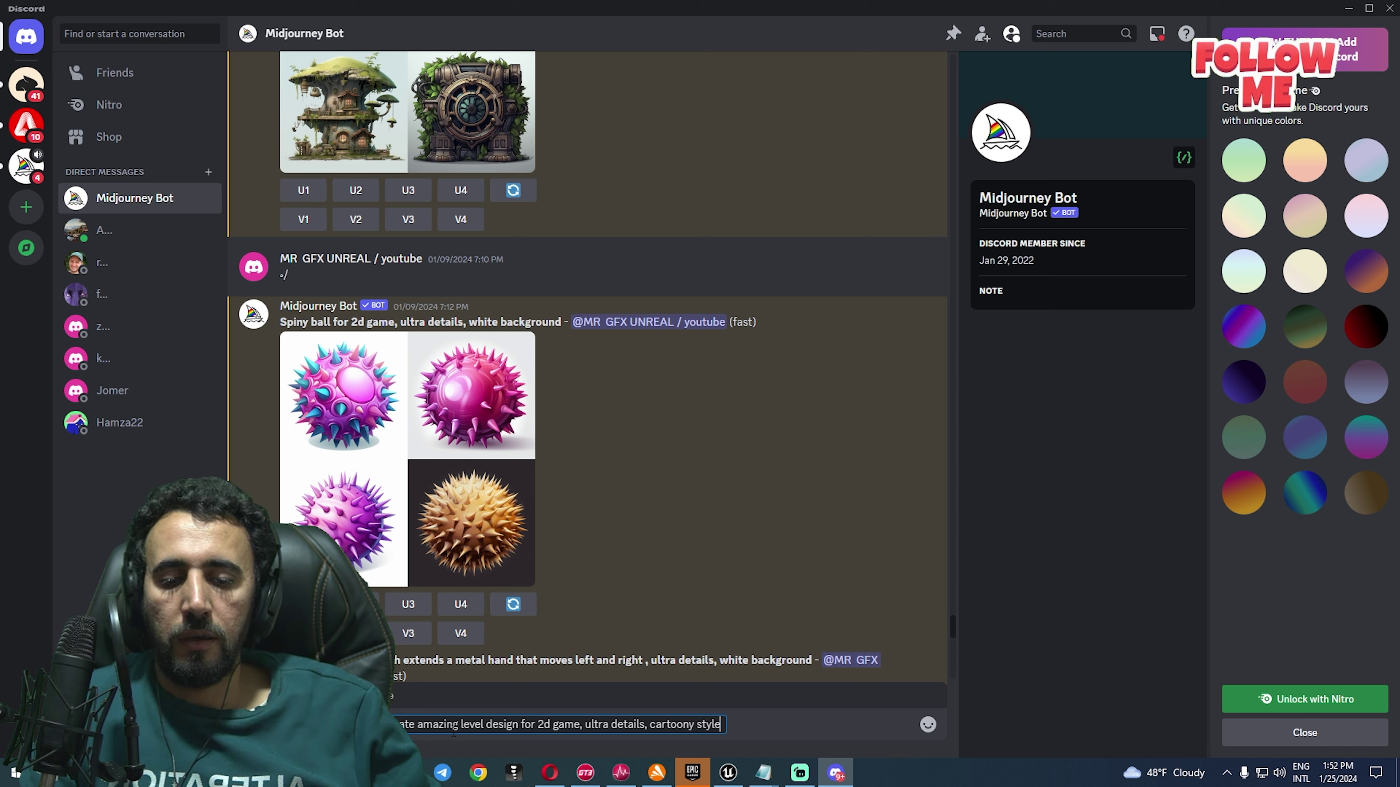
type(",")
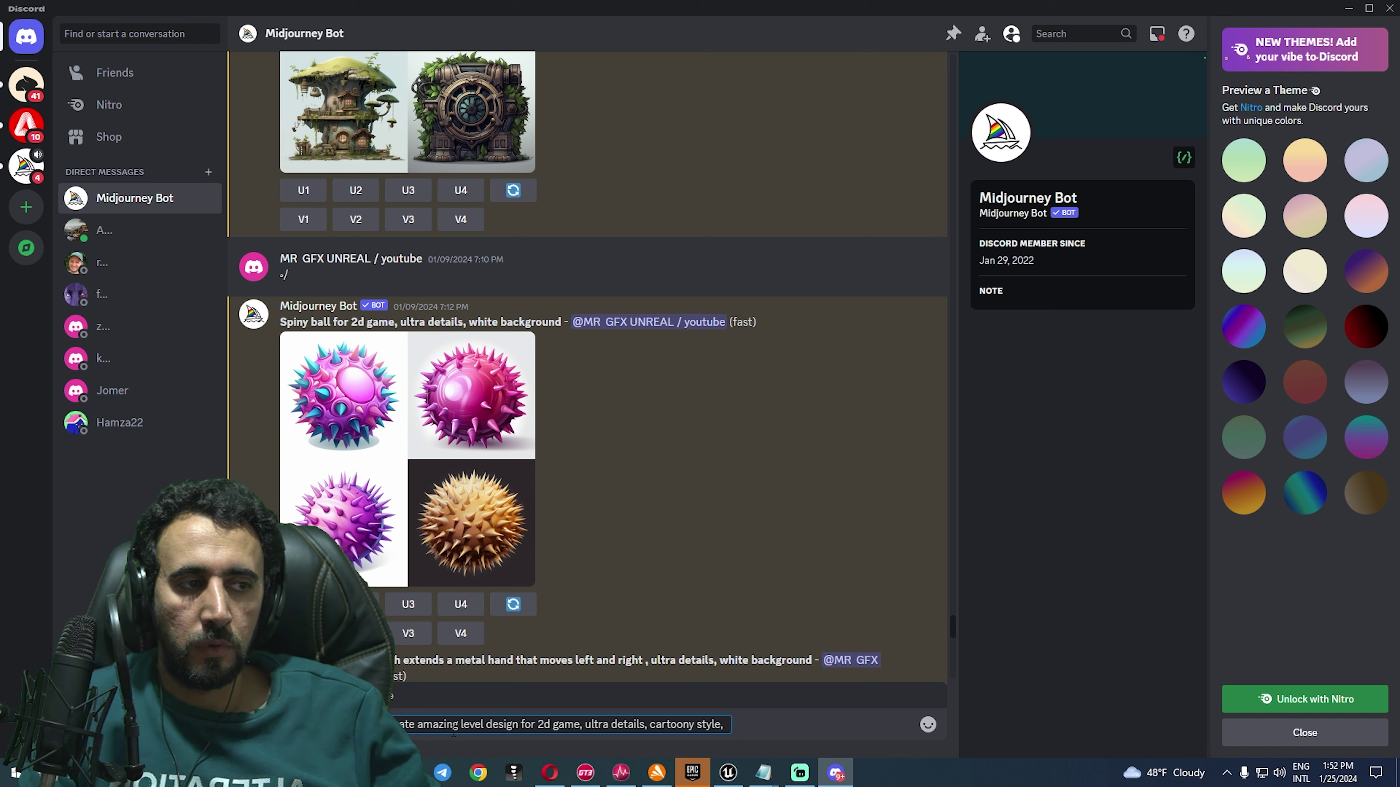
type(" --ar 59")
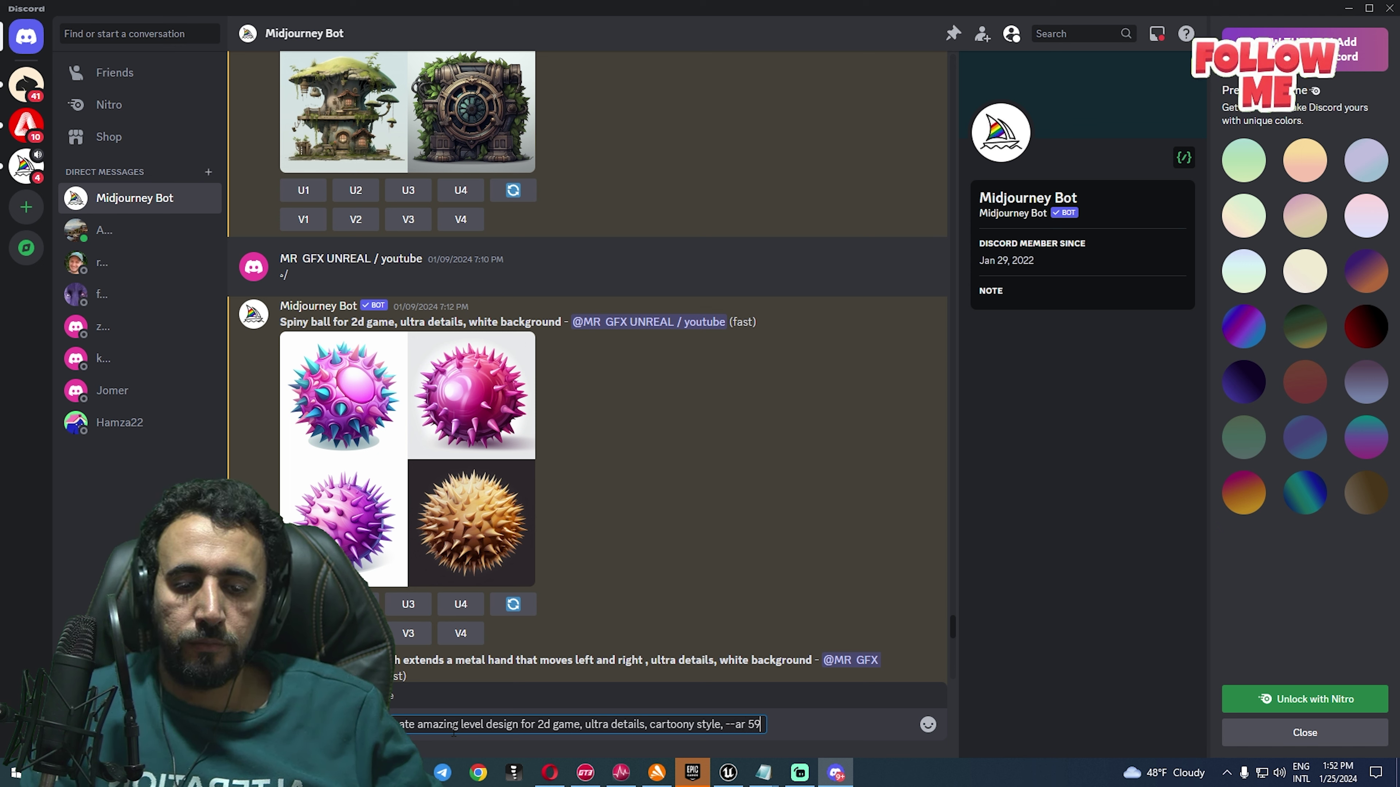
key("BackSpace")
type("0")
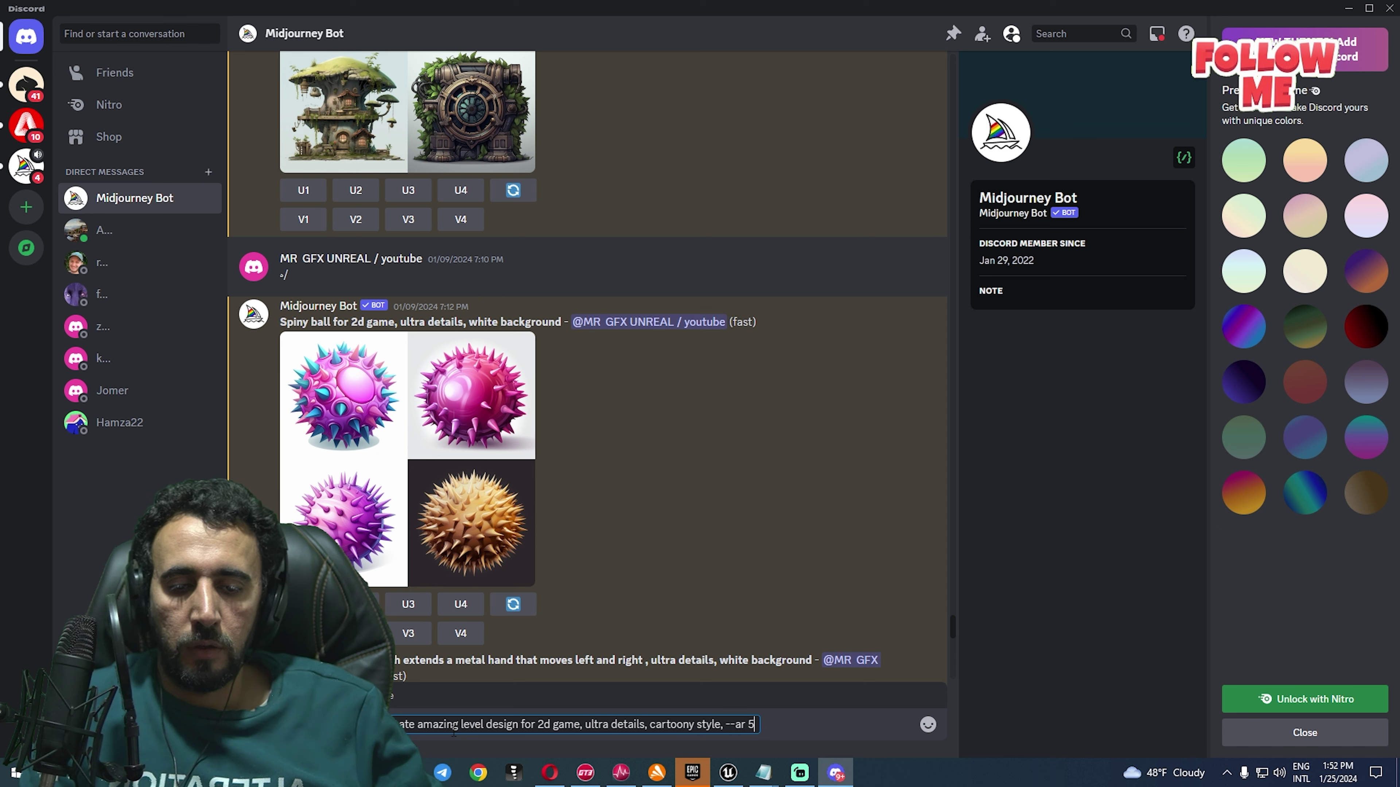
type(":")
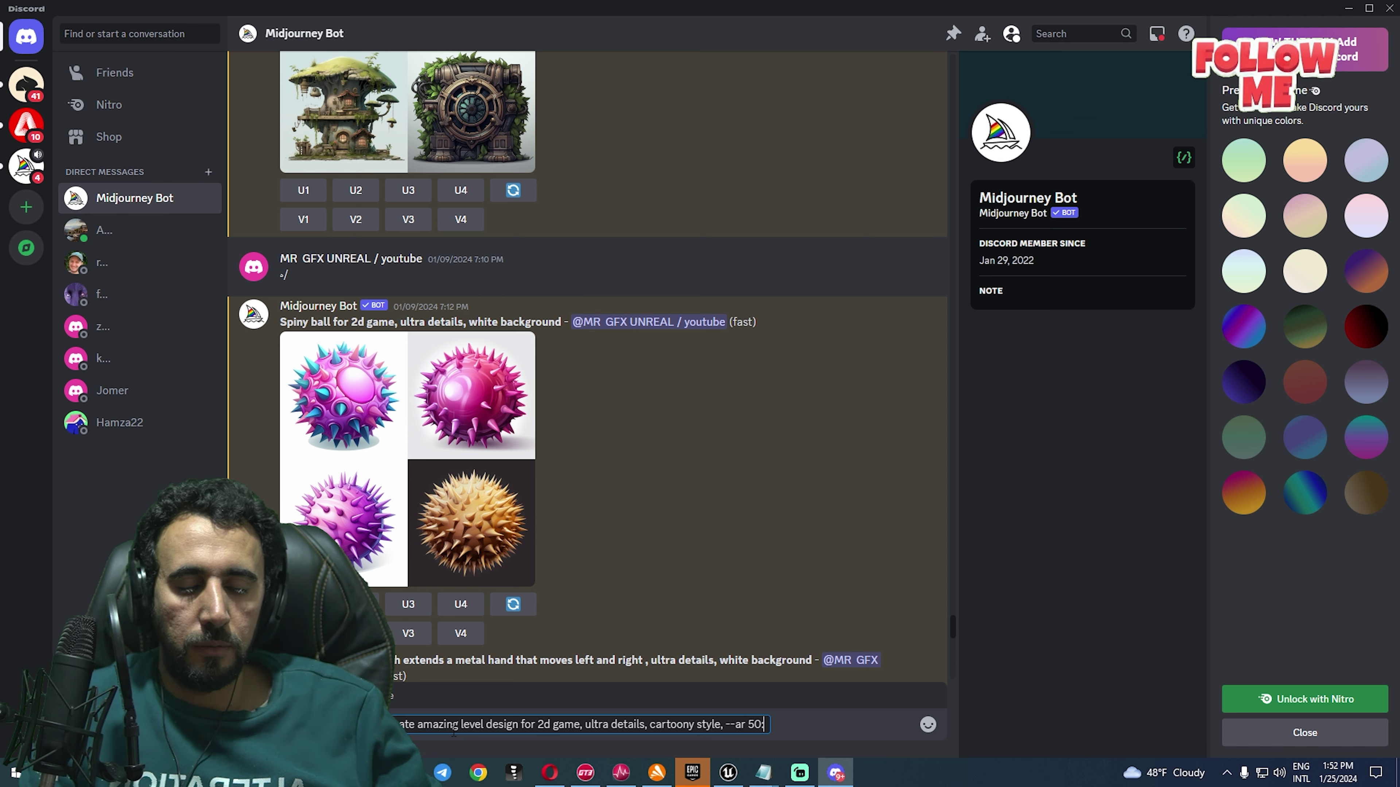
type("8")
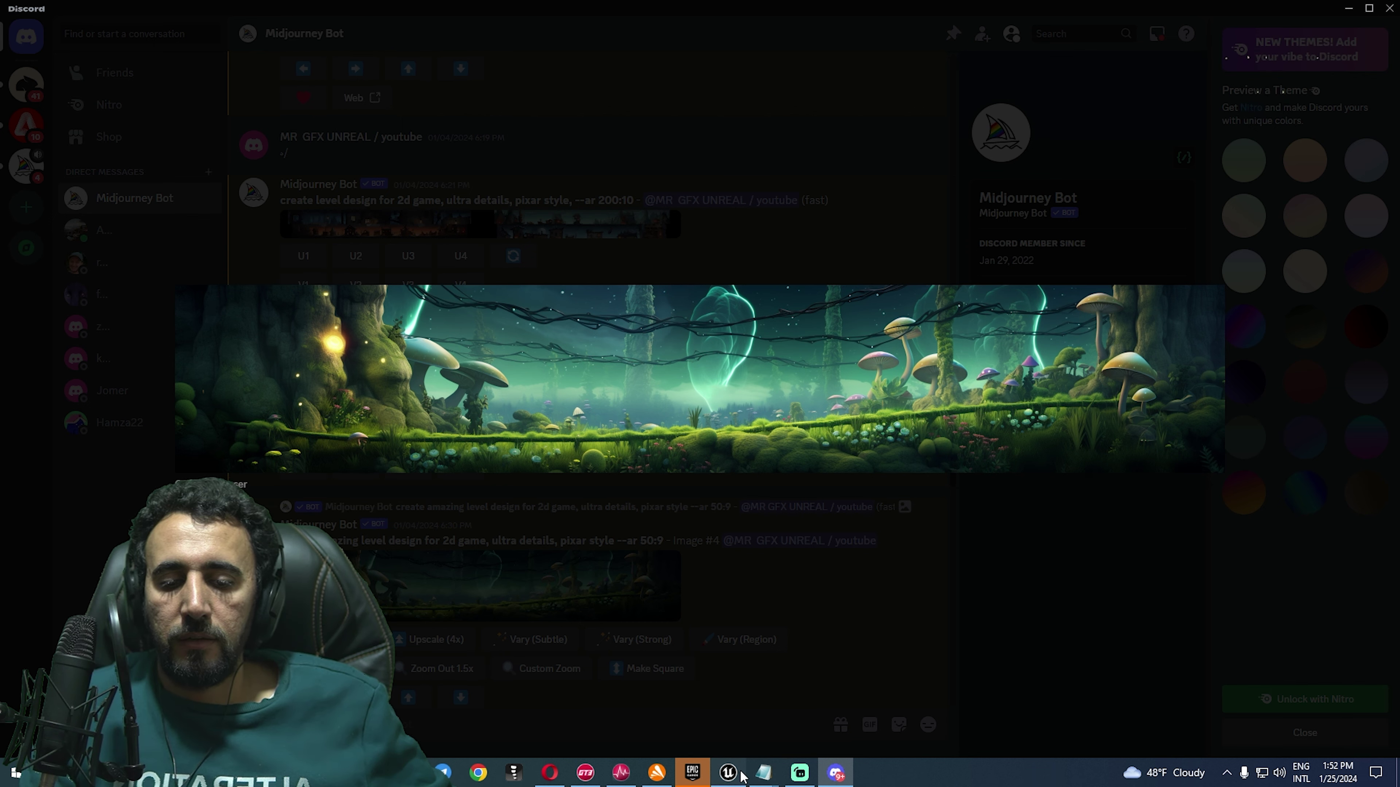
- Switch back to Unreal Editor and examine how the background sprite sits behind the tile map
left_click(728, 772)
key("ctrl+space")
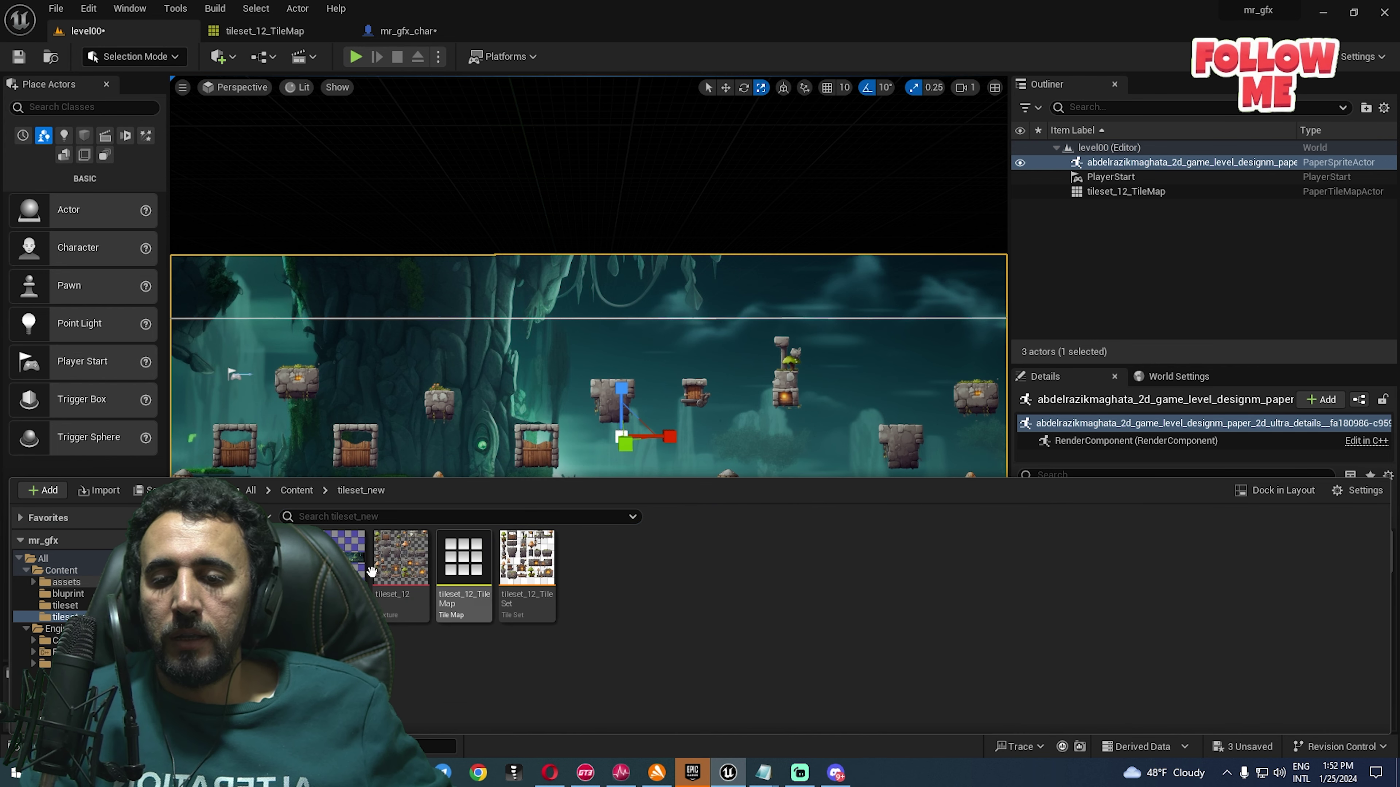
mouse_move(347, 551)
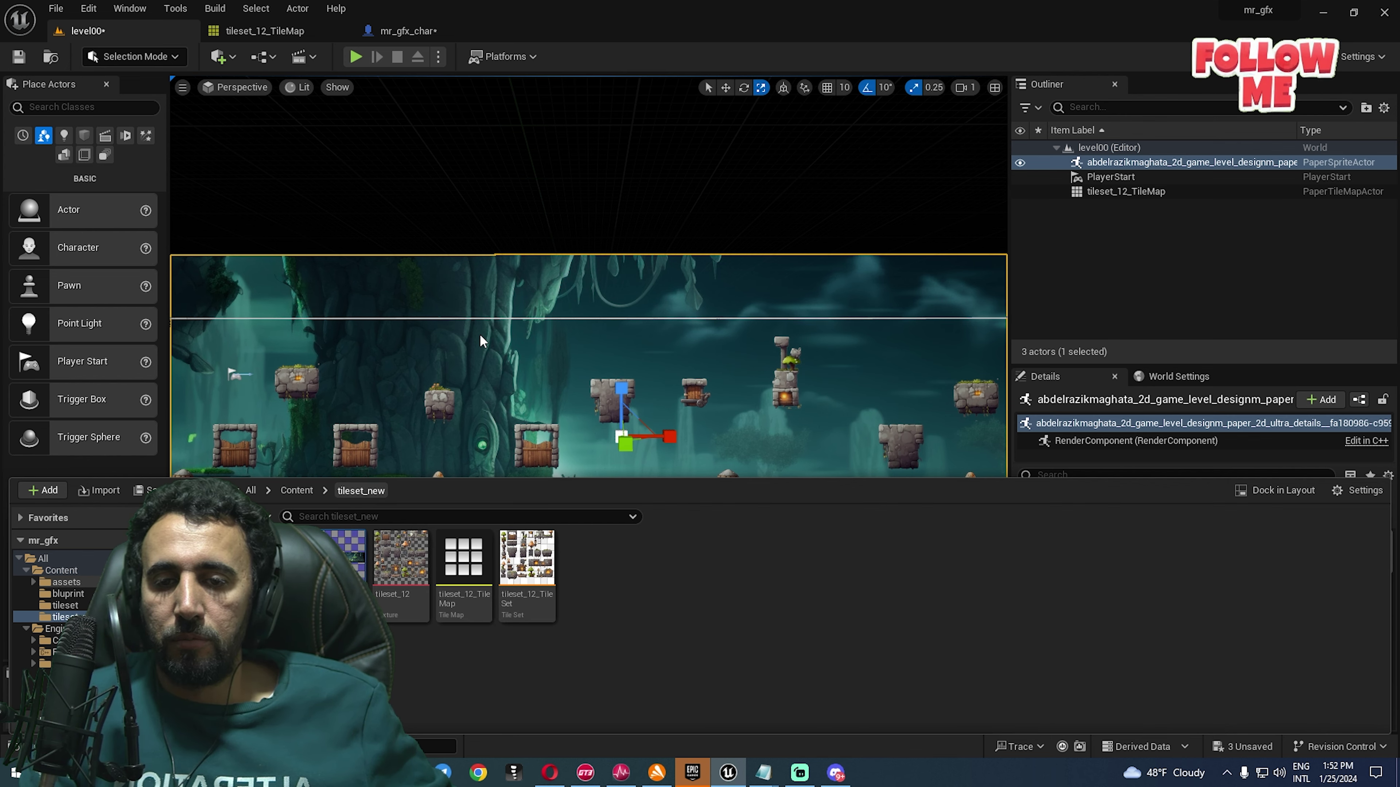
right_click_drag(495, 388, 420, 315)
key("w")
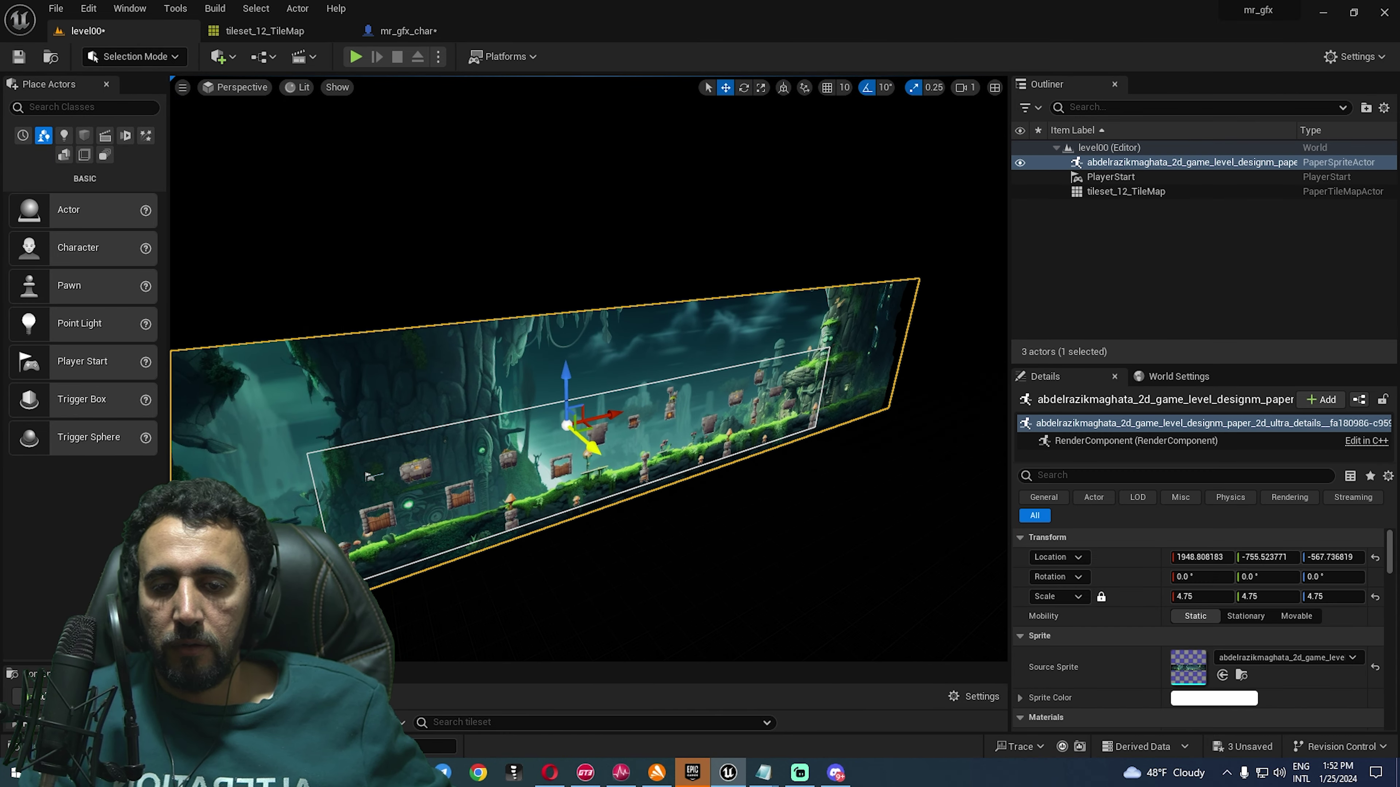
- Play-test the level against the forest background by running and jumping across the platforms, and stop the session
left_click(356, 59)
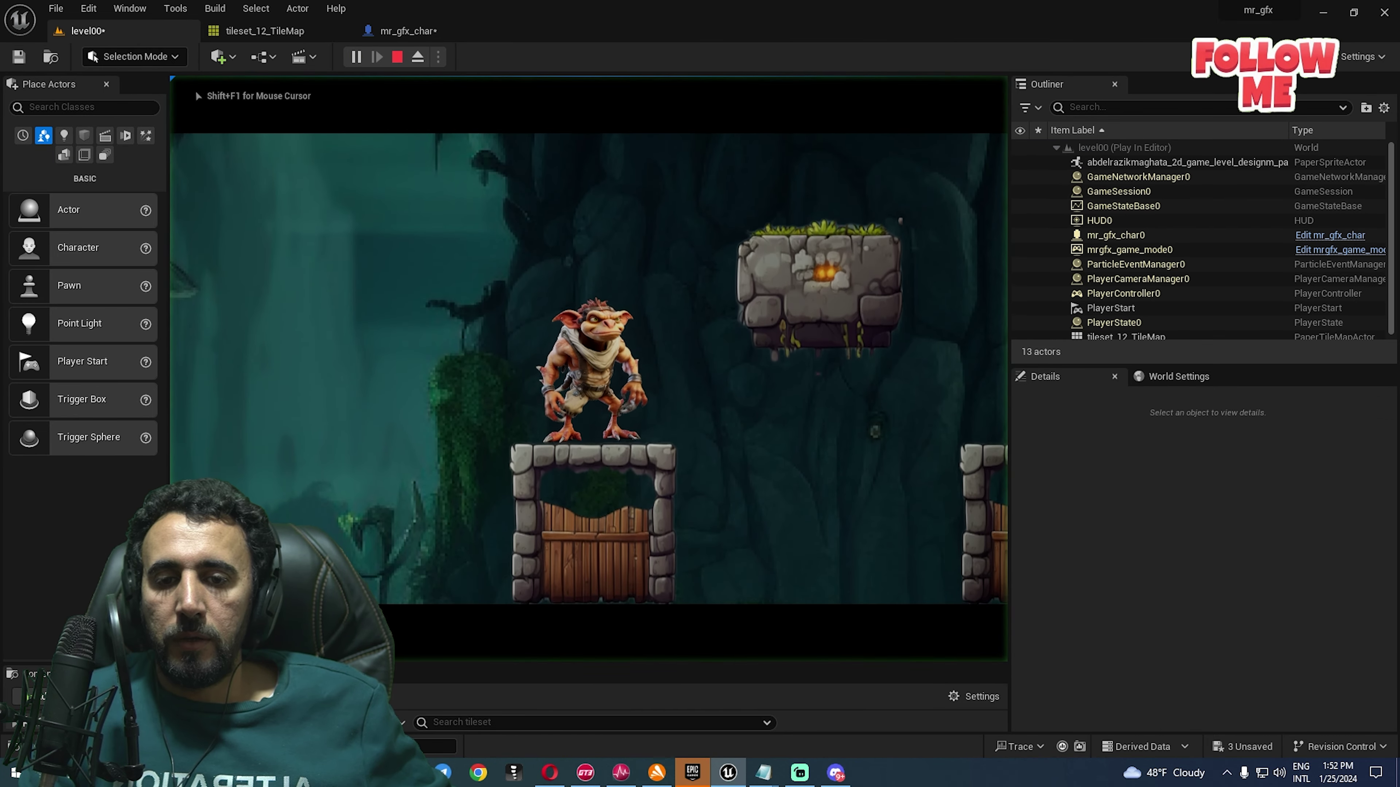
key("space")
key("d")
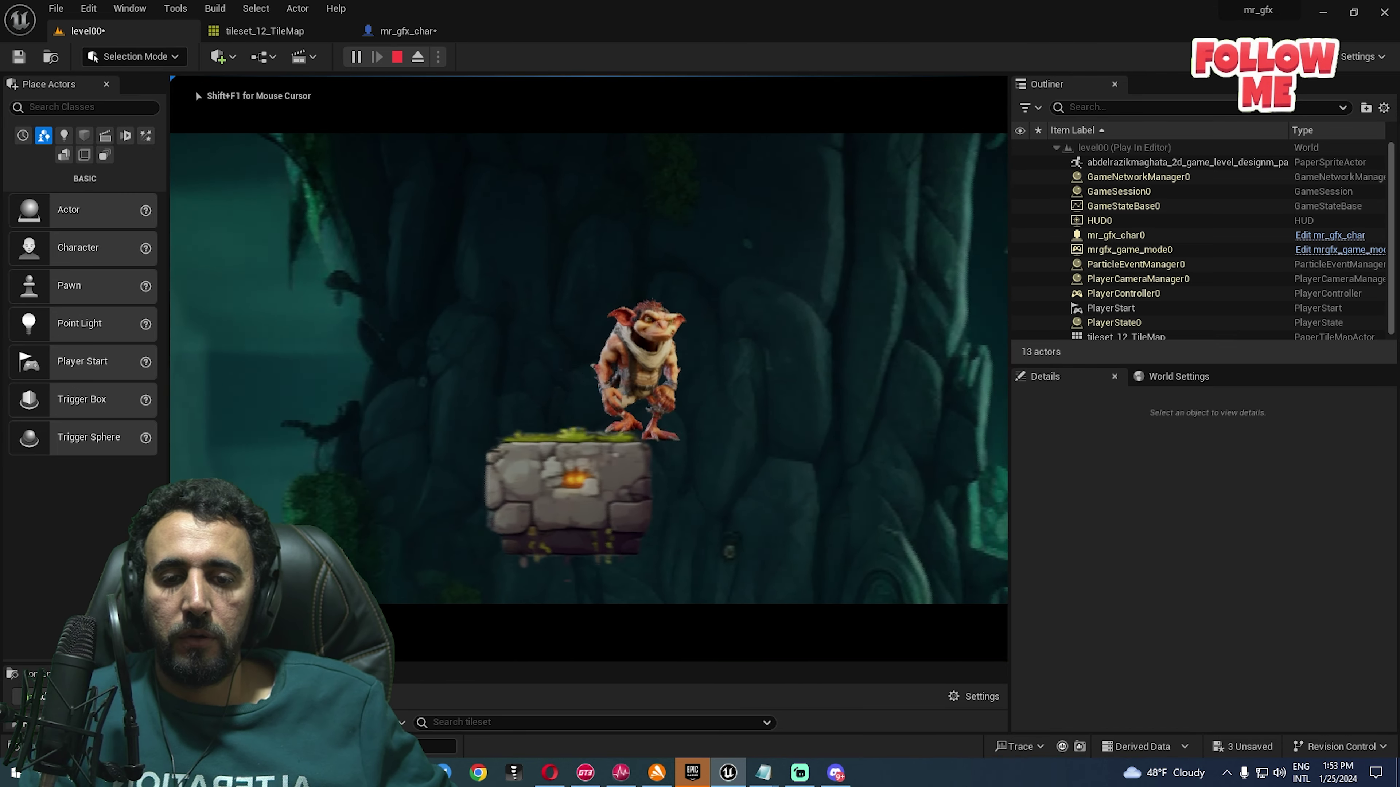
key("d")
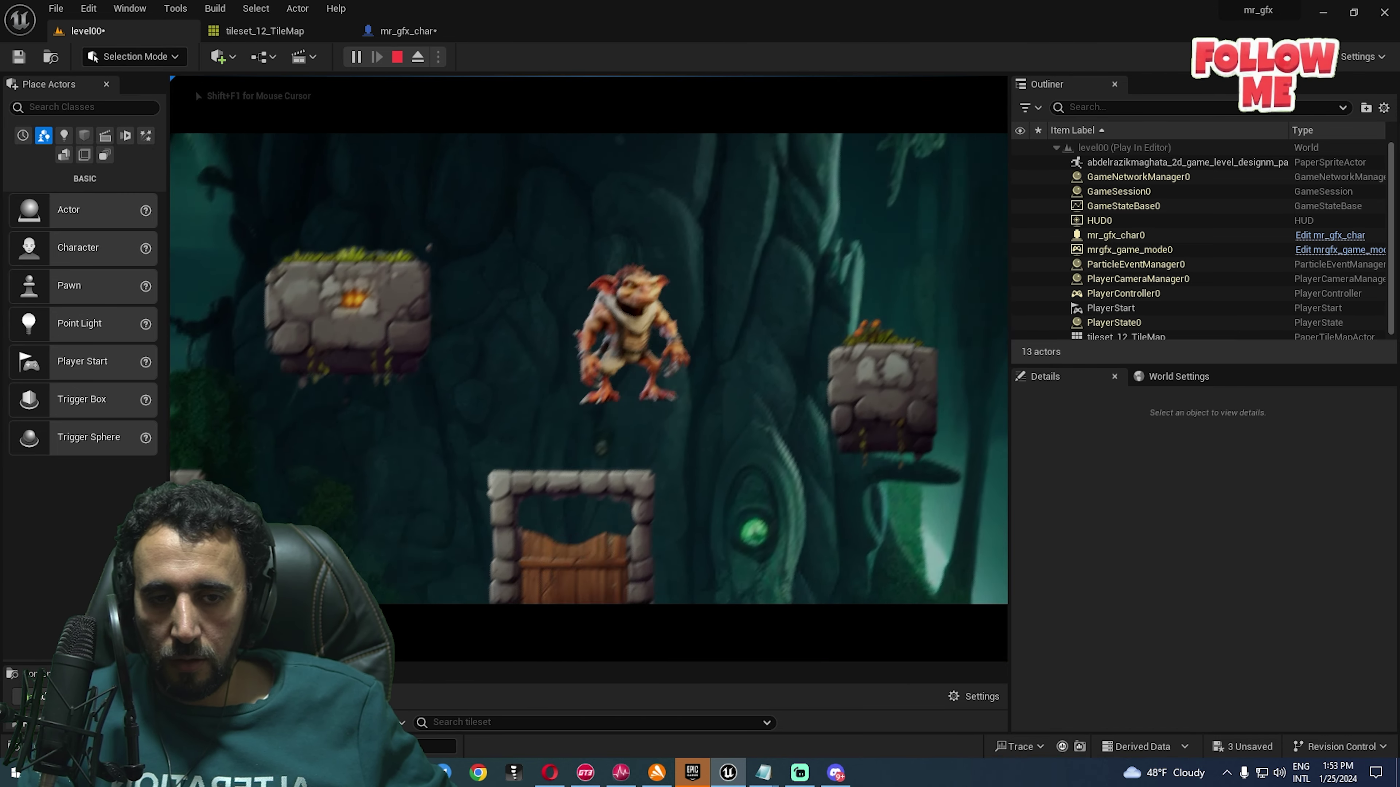
key("space")
key("d")
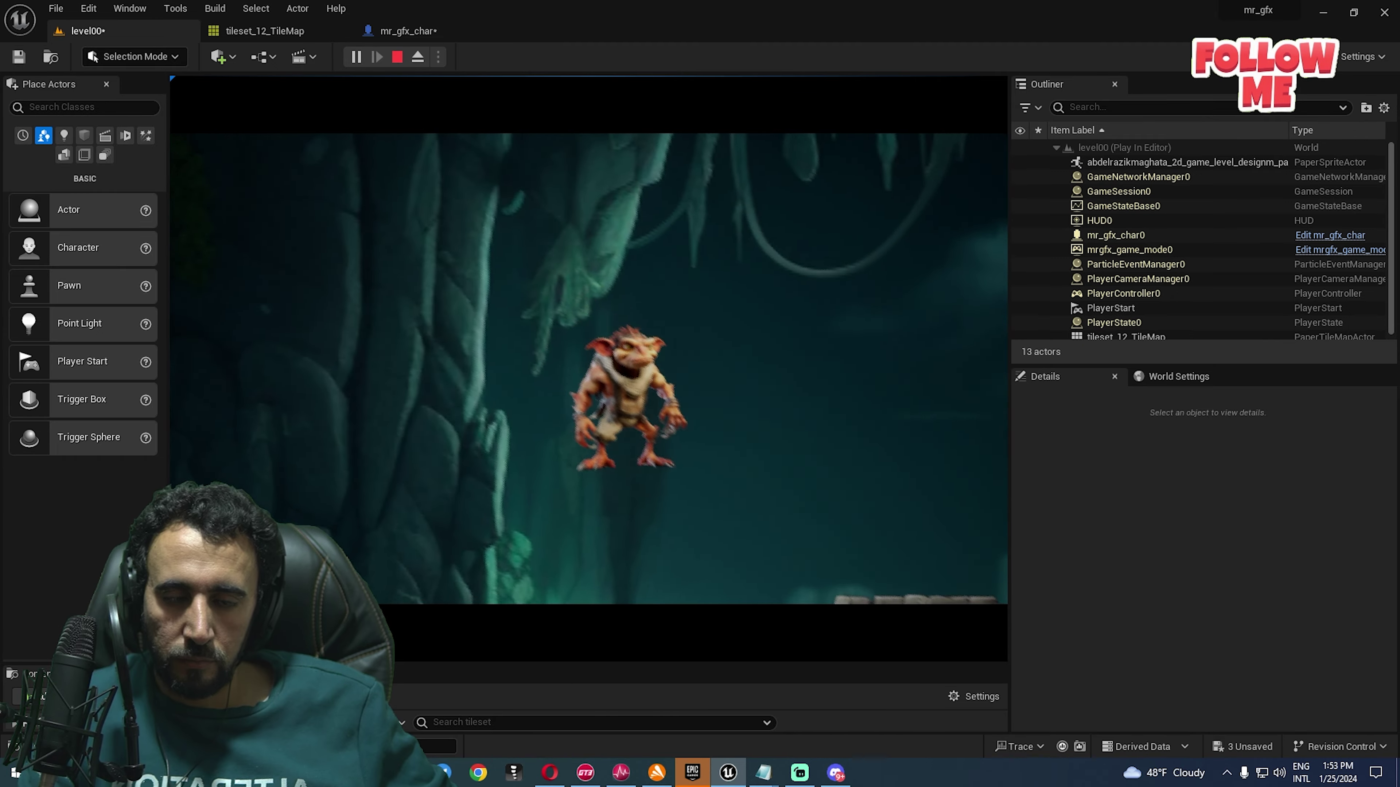
key("d")
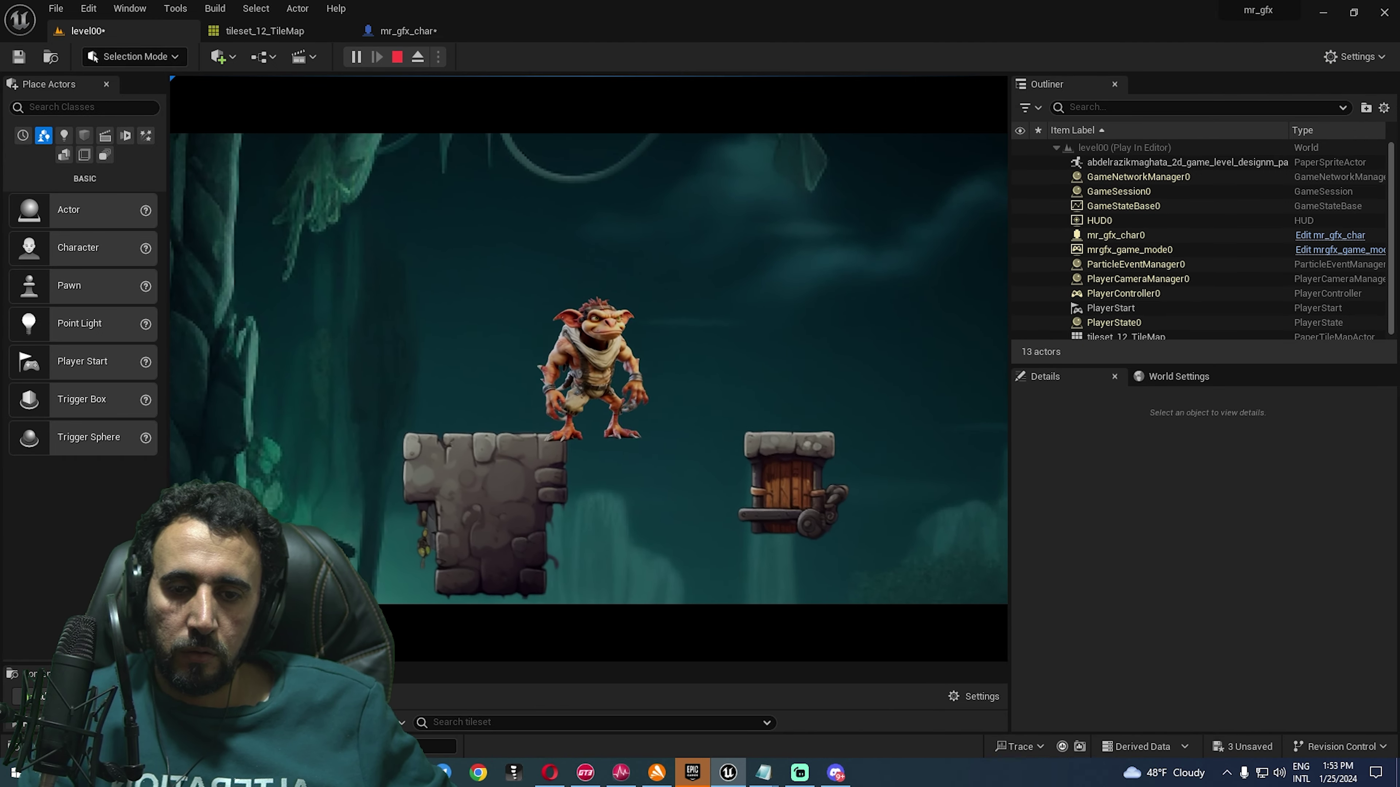
key("space")
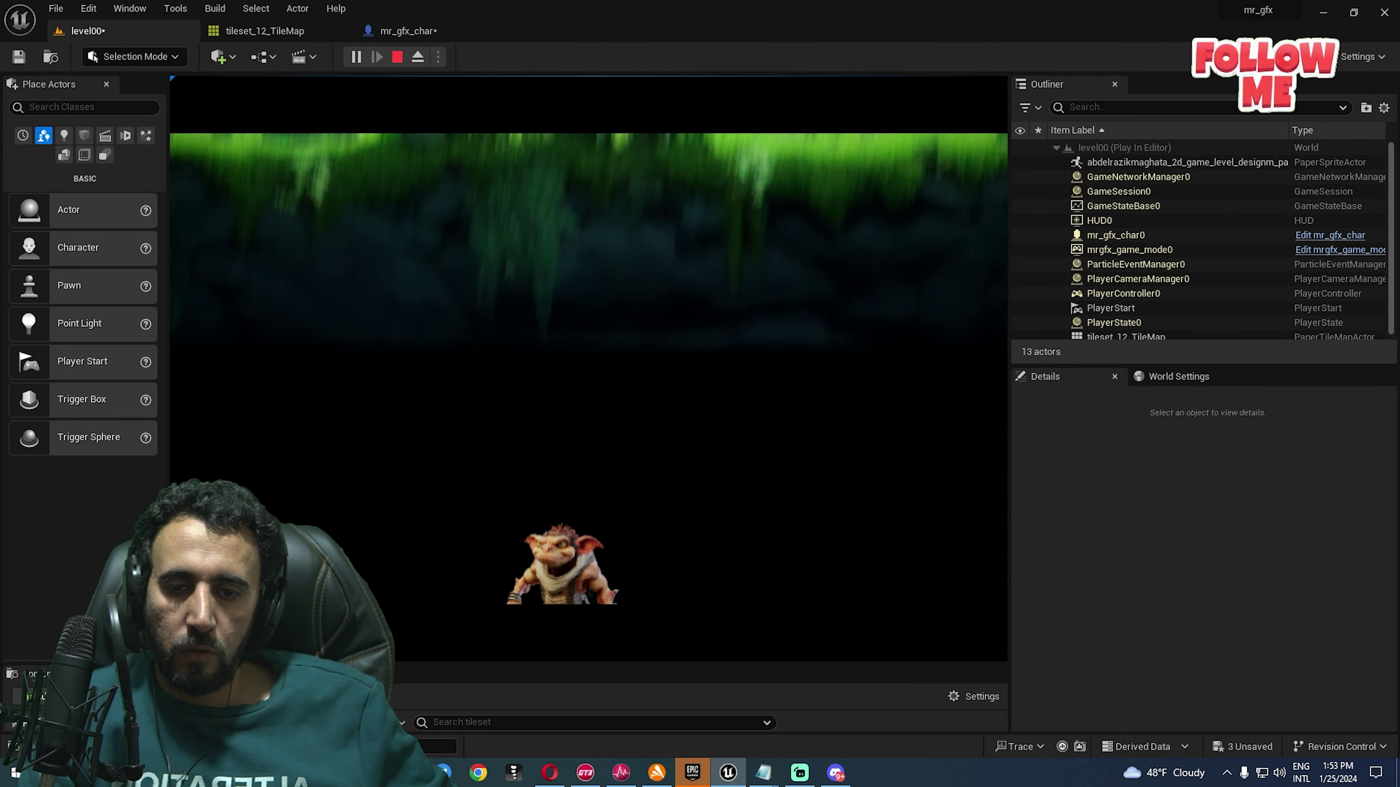
key("Escape")
- Move the background sprite farther behind the tile map, to about Y -876.7, and check it against the platforms
right_click_drag(589, 368, 826, 309)
key("e")
scroll(733, 297, "down", 3)
right_click_drag(496, 237, 565, 244)
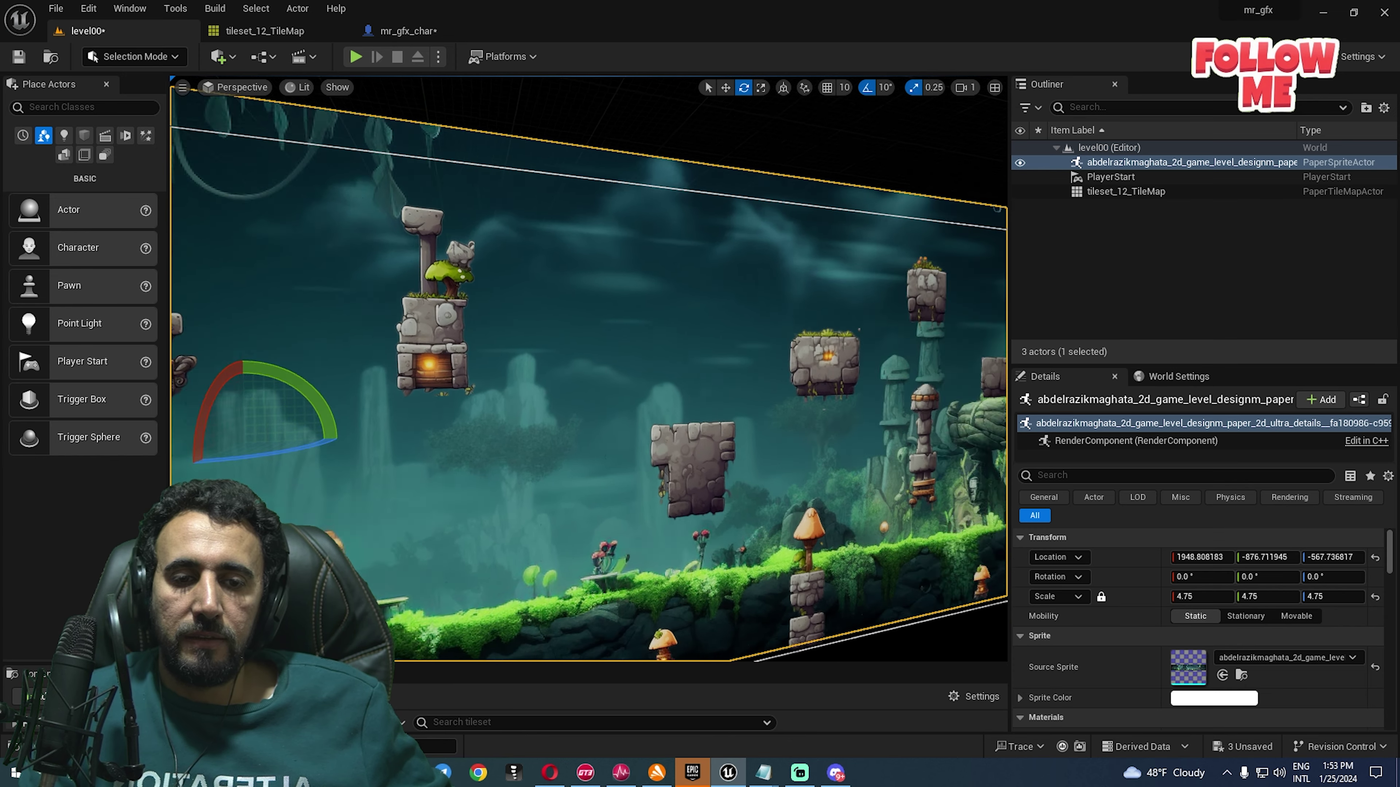
right_click_drag(605, 456, 659, 409)
key("w")
scroll(552, 432, "up", 3)
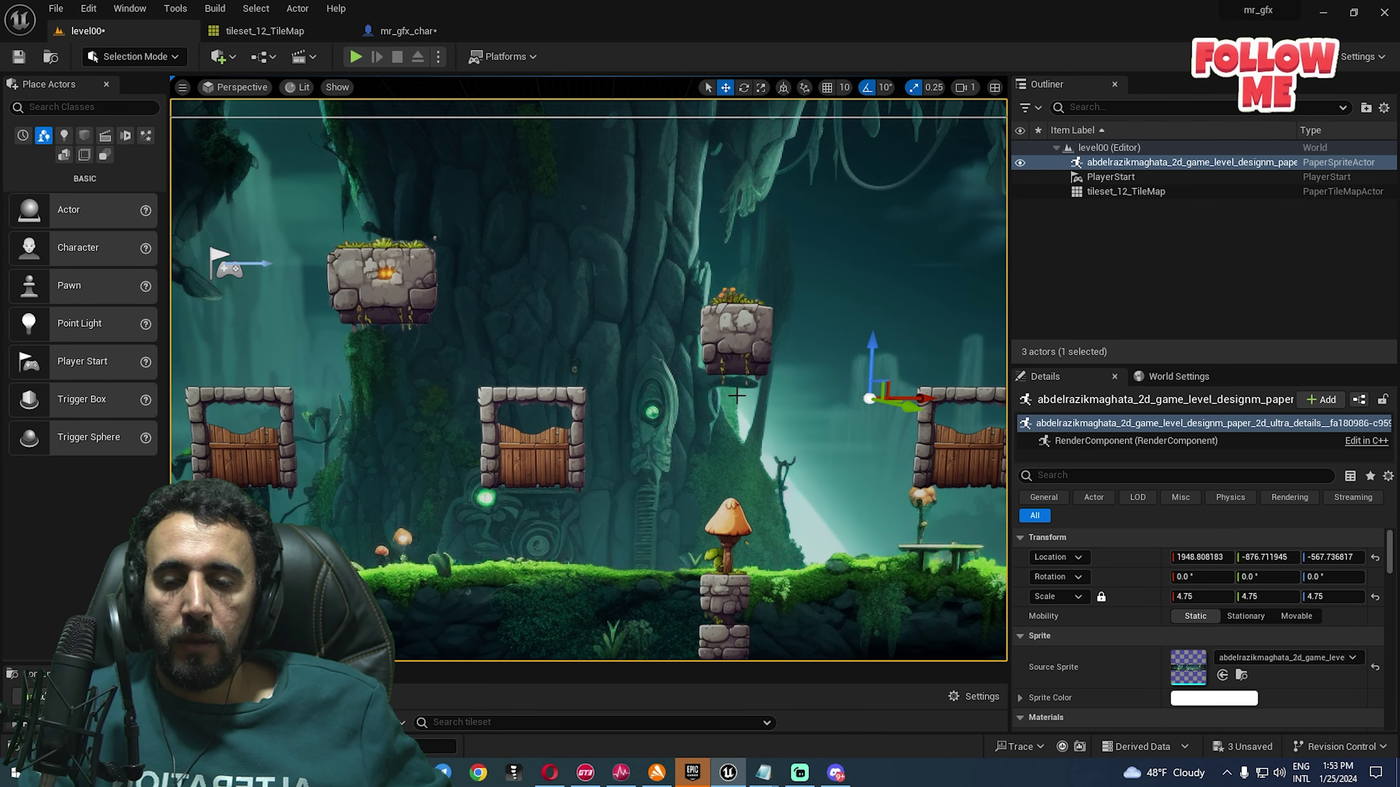